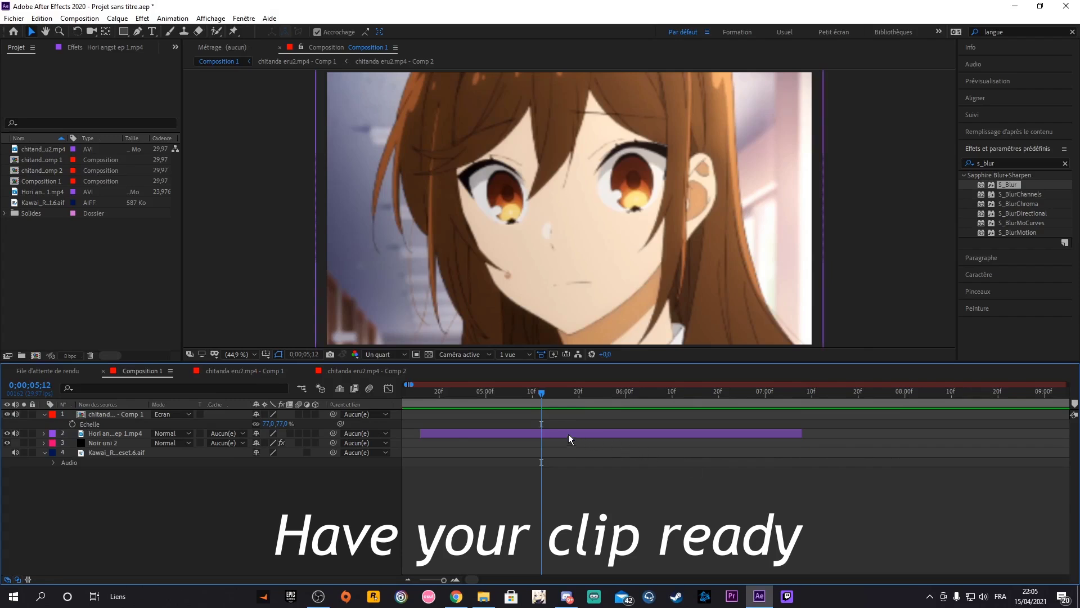
- Precompose the anime clip layer as 'Hori angst ep 1.mp4 - Comp 1' and open that precomp
{"action": "left_click", "coordinate": [542, 433]}
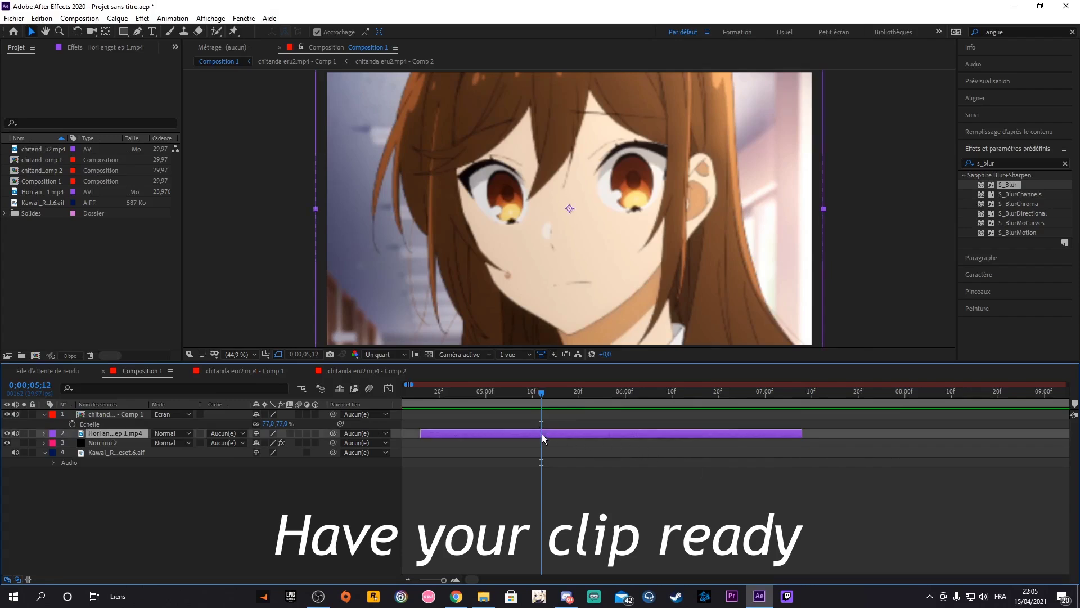
{"action": "right_click", "coordinate": [542, 433]}
{"action": "left_click", "coordinate": [591, 385]}
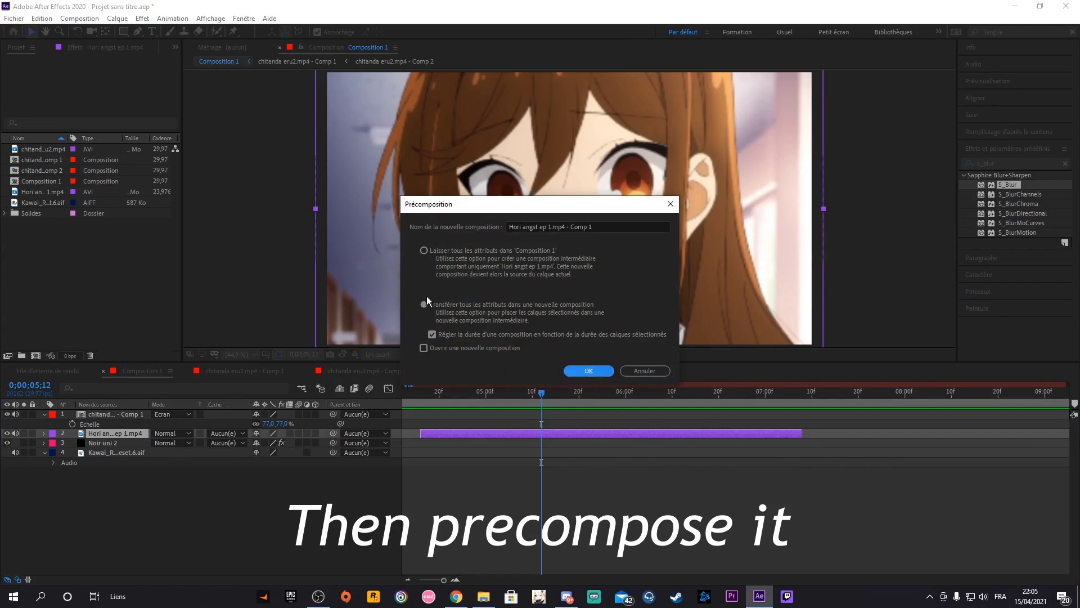
{"action": "left_click", "coordinate": [573, 370]}
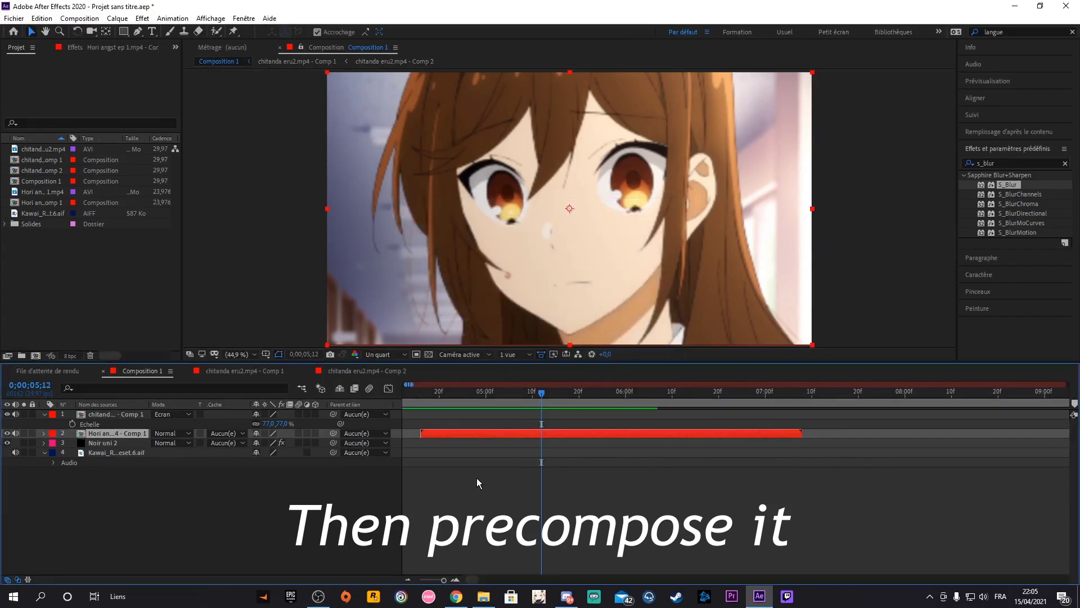
{"action": "double_click", "coordinate": [517, 434]}
- Resize the 'Hori angst ep 1.mp4 - Comp 1' composition to a 1000 × 1000 px square
{"action": "right_click", "coordinate": [247, 285]}
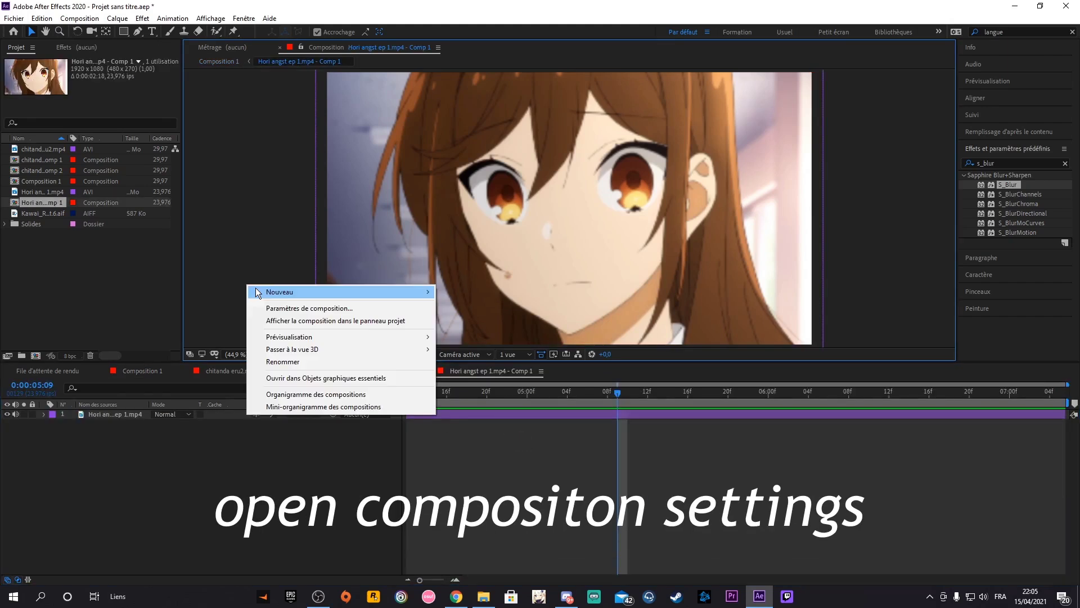
{"action": "left_click", "coordinate": [140, 121]}
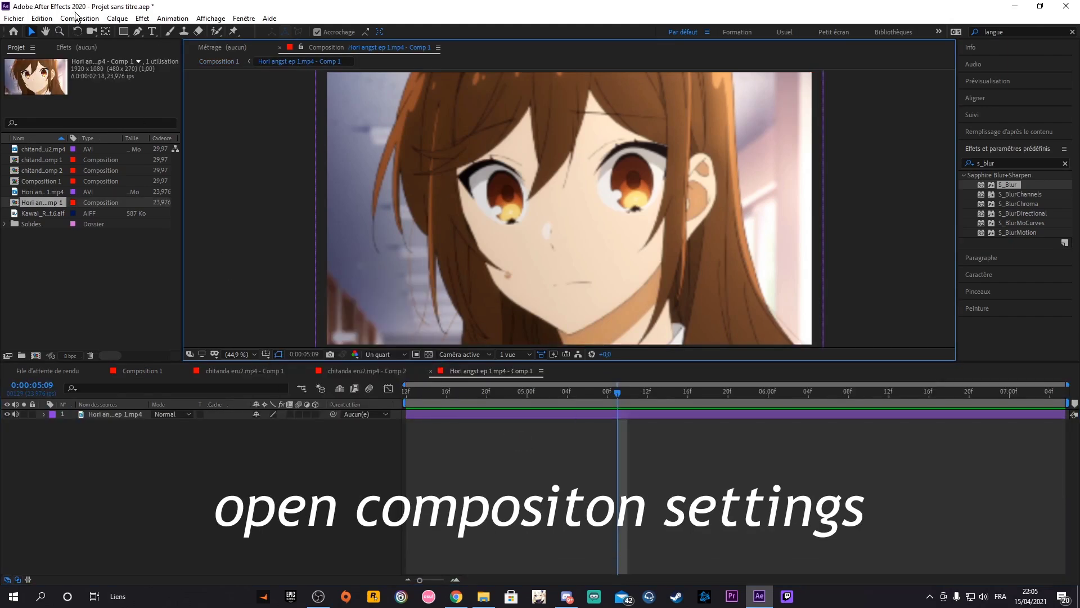
{"action": "left_click", "coordinate": [79, 18]}
{"action": "left_click", "coordinate": [126, 49]}
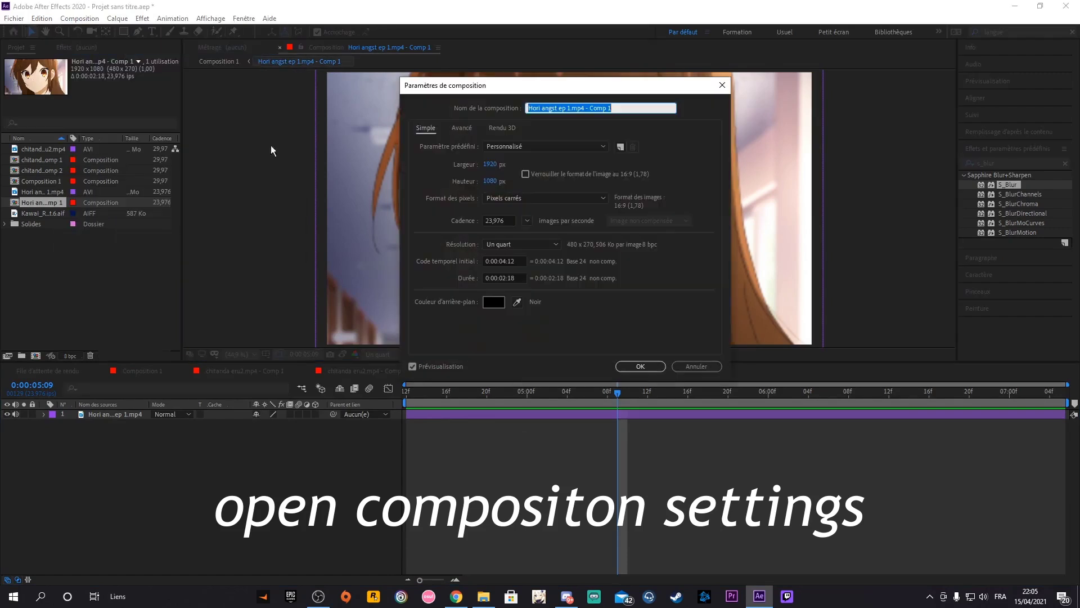
{"action": "double_click", "coordinate": [490, 164]}
{"action": "type", "text": "1000"}
{"action": "left_click", "coordinate": [490, 181]}
{"action": "type", "text": "1000"}
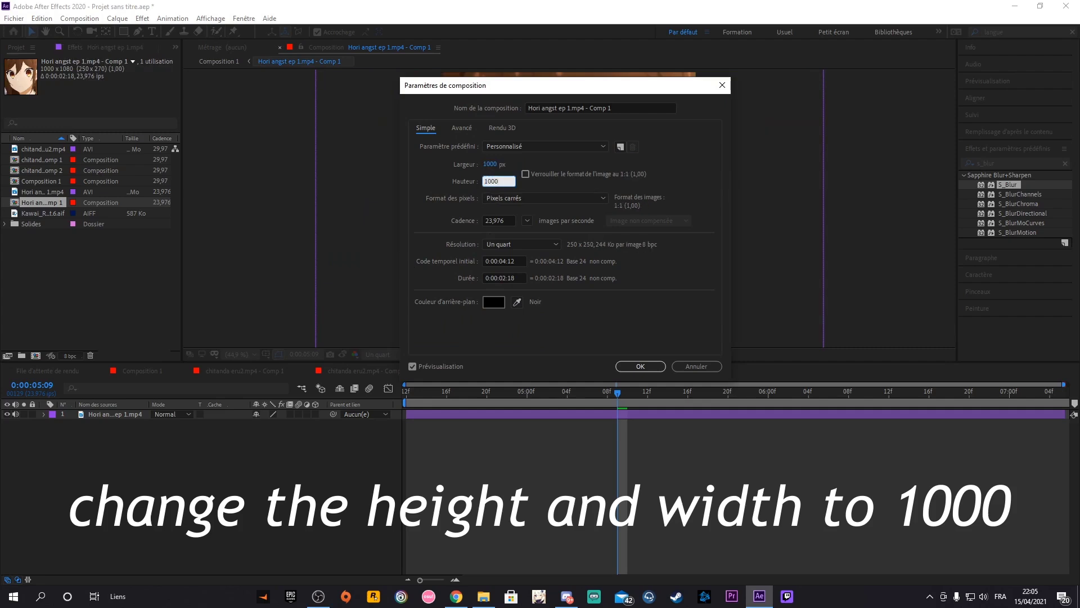
{"action": "key", "text": "Return"}
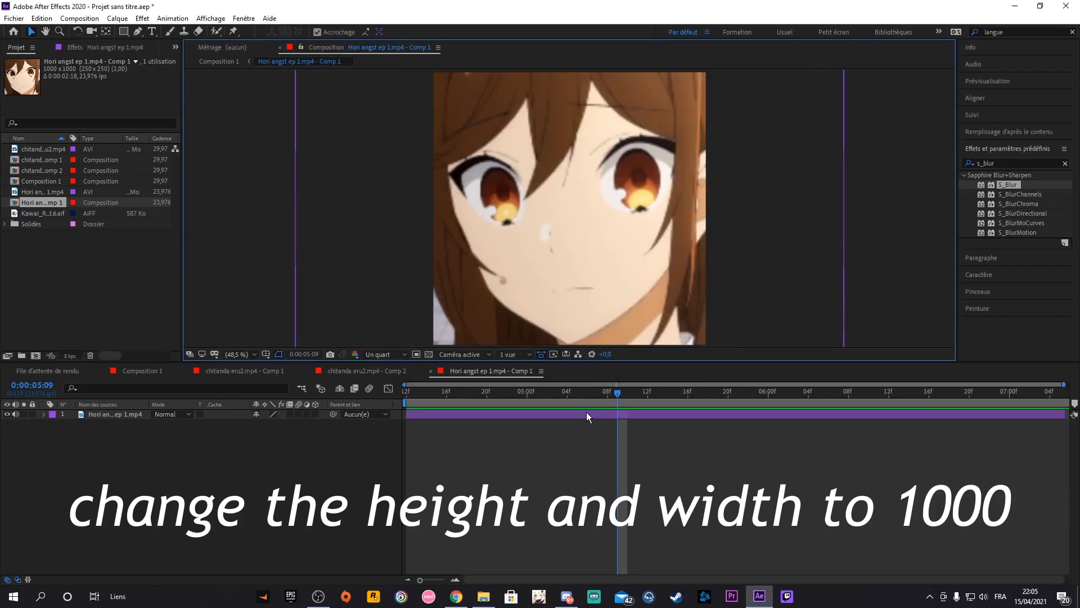
{"action": "left_click", "coordinate": [585, 413]}
- Precompose the clip layer again into a new Comp 2, then return to Comp 1
{"action": "right_click", "coordinate": [586, 413]}
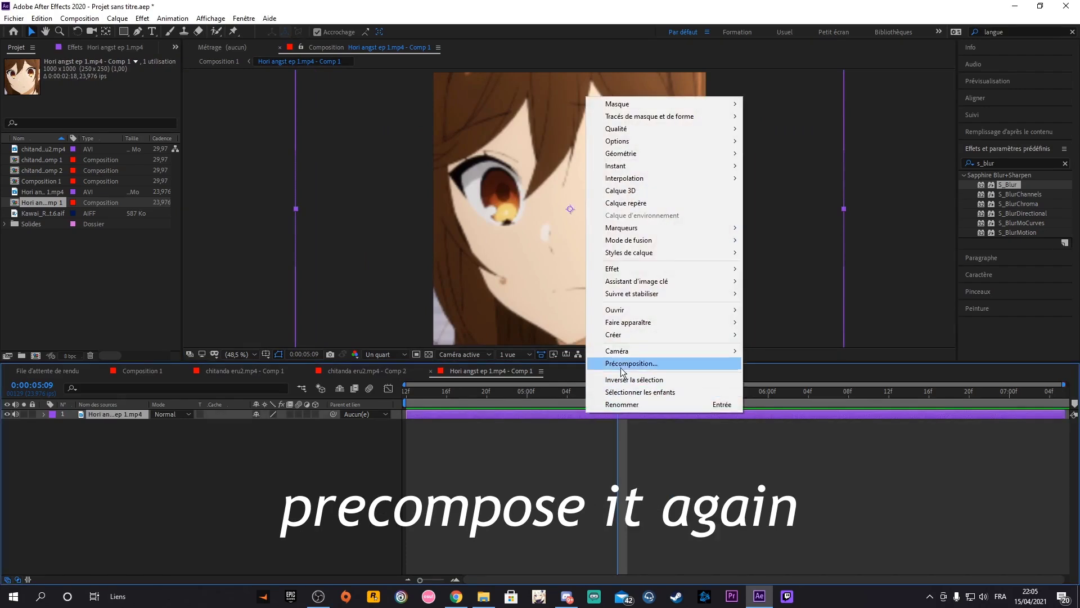
{"action": "left_click", "coordinate": [621, 365]}
{"action": "left_click", "coordinate": [588, 370]}
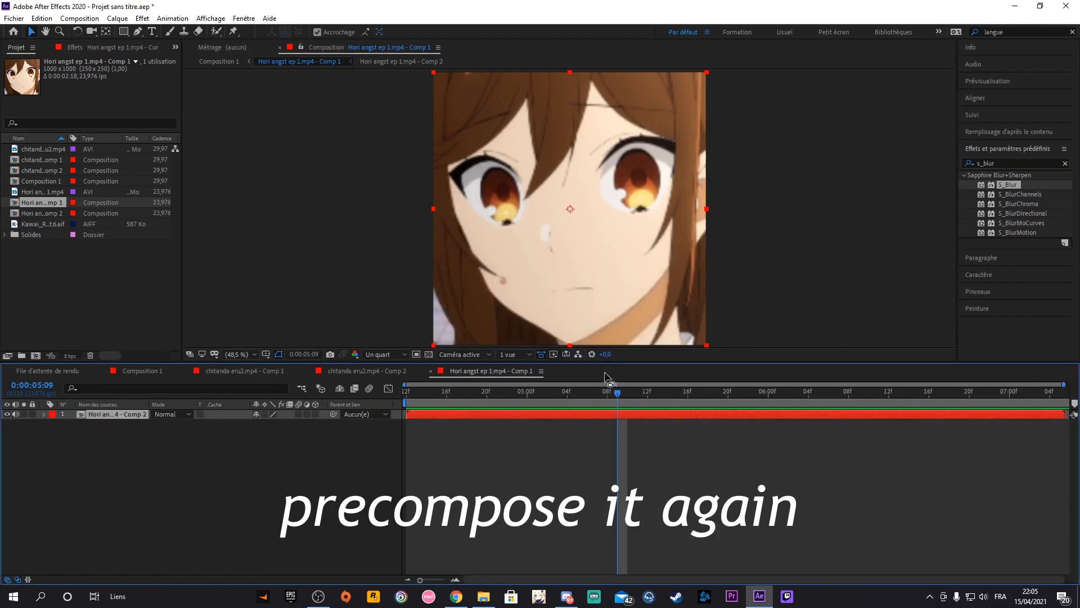
{"action": "left_click", "coordinate": [596, 394]}
{"action": "double_click", "coordinate": [573, 413]}
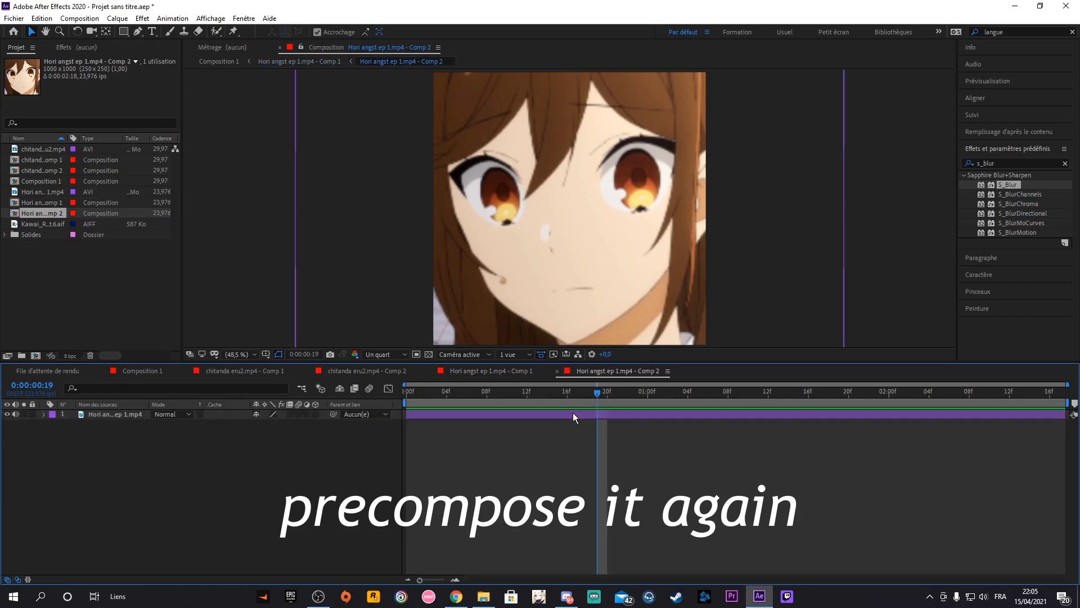
{"action": "left_click", "coordinate": [474, 372]}
{"action": "left_click", "coordinate": [538, 392]}
- Change Comp 1's composition size to 1920 × 1080 px
{"action": "right_click", "coordinate": [294, 244]}
{"action": "left_click", "coordinate": [349, 269]}
{"action": "left_click", "coordinate": [490, 164]}
{"action": "type", "text": "1920"}
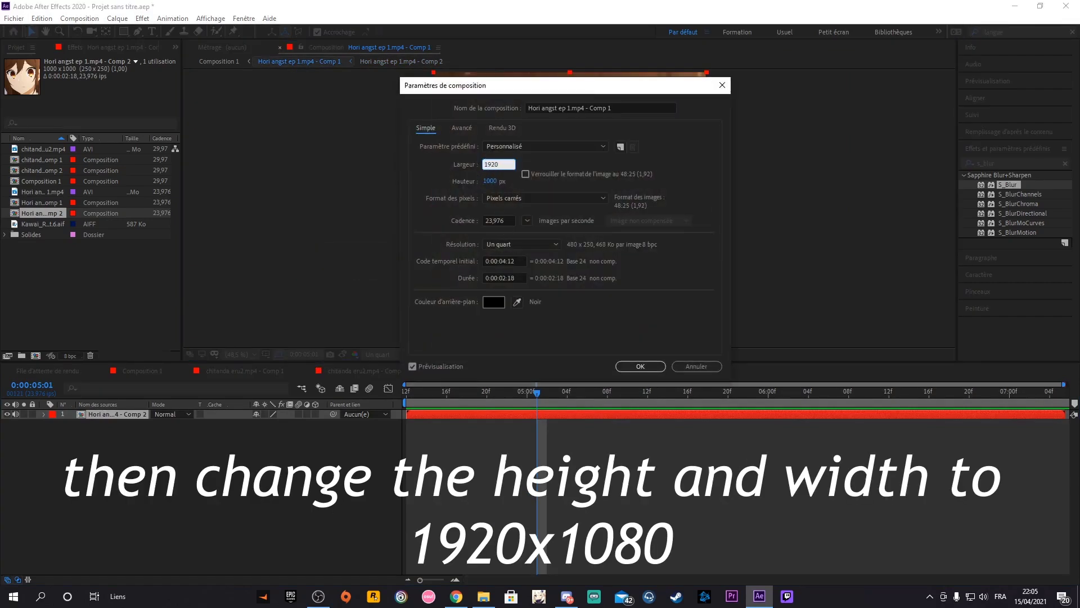
{"action": "key", "text": "Tab"}
{"action": "type", "text": "1080"}
{"action": "key", "text": "Return"}
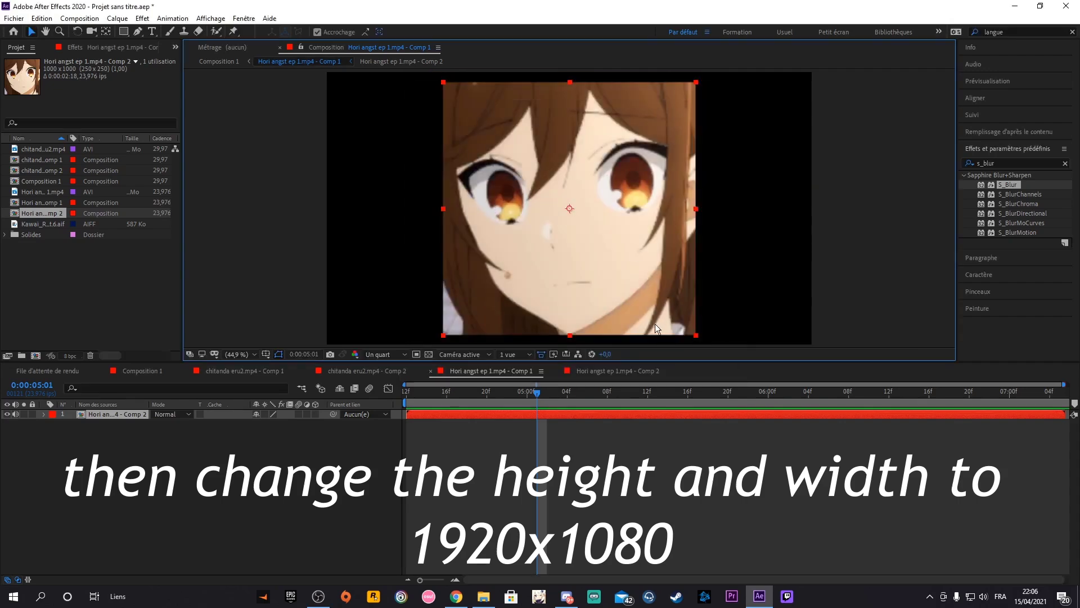
- Scale the Comp 2 layer to 86 %
{"action": "key", "text": "s"}
{"action": "mouse_move", "coordinate": [270, 423]}
{"action": "left_mouse_down"}
{"action": "mouse_move", "coordinate": [254, 430]}
{"action": "mouse_move", "coordinate": [269, 427]}
{"action": "left_mouse_up"}
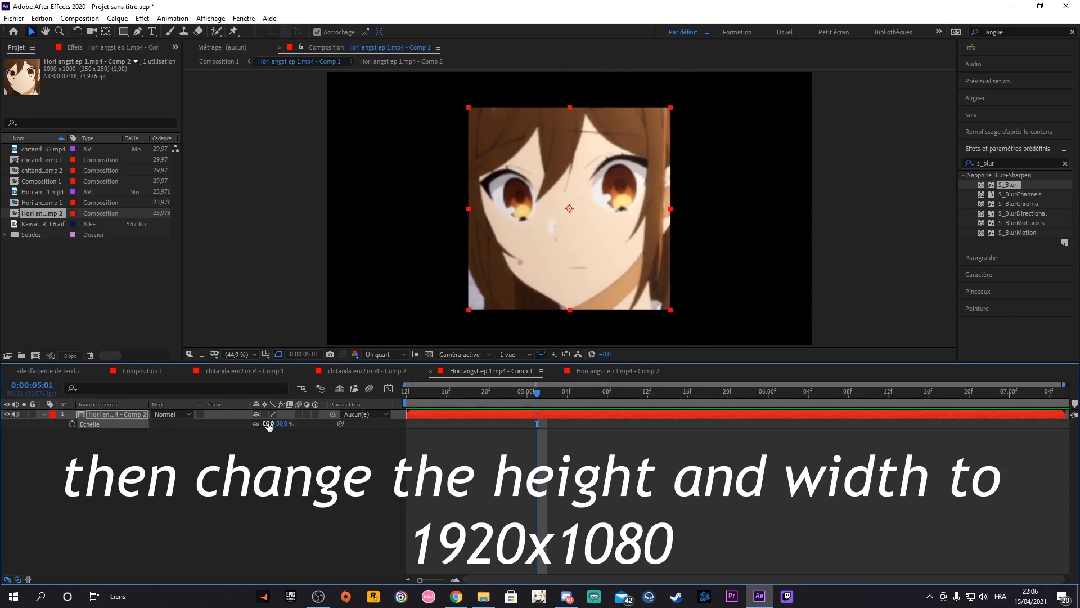
{"action": "left_click_drag", "start_coordinate": [268, 423], "coordinate": [274, 423]}
- Duplicate the Comp 2 layer and scale the top copy down to 81 %
{"action": "left_click", "coordinate": [519, 418]}
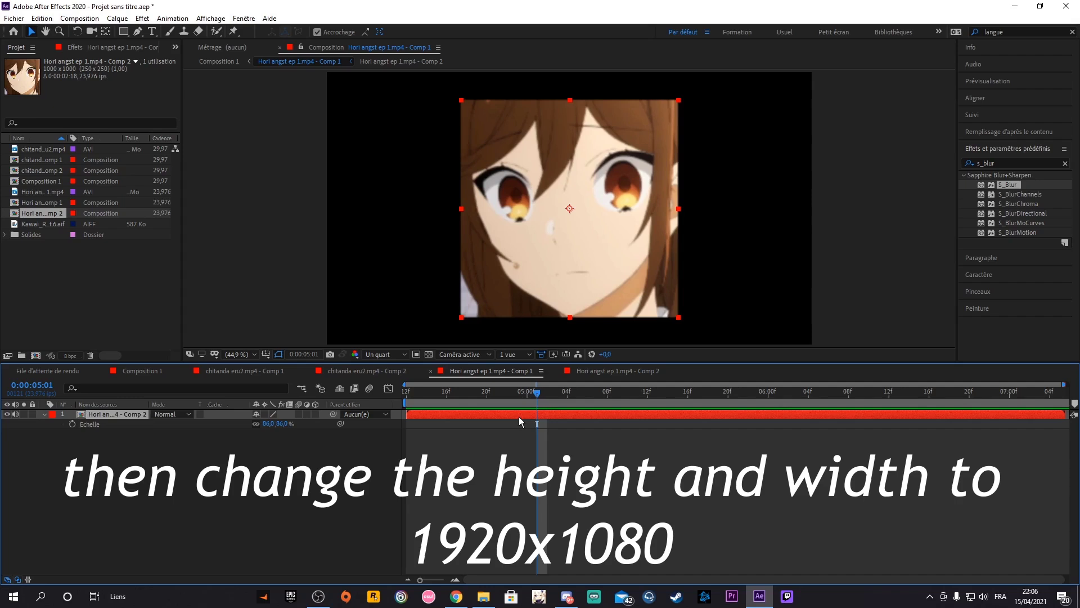
{"action": "key", "text": "ctrl+d"}
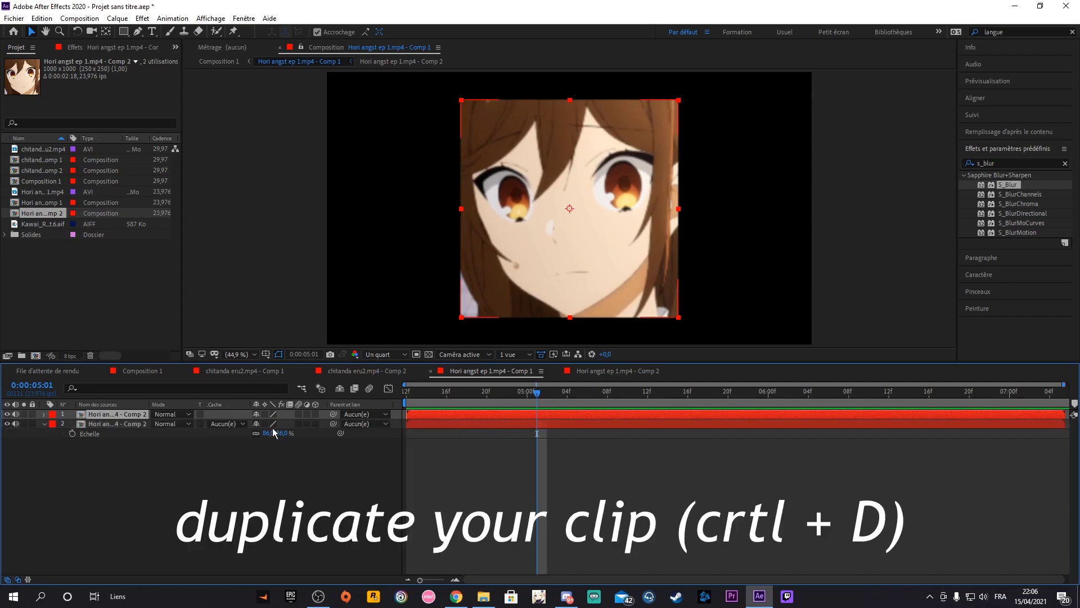
{"action": "key", "text": "s"}
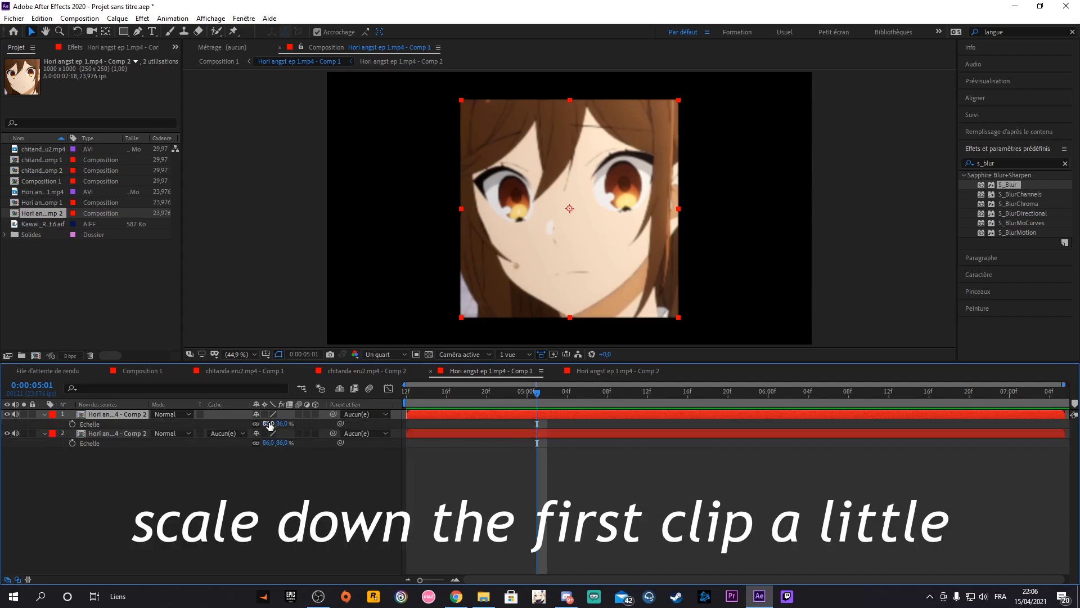
{"action": "left_click_drag", "start_coordinate": [267, 423], "coordinate": [267, 423]}
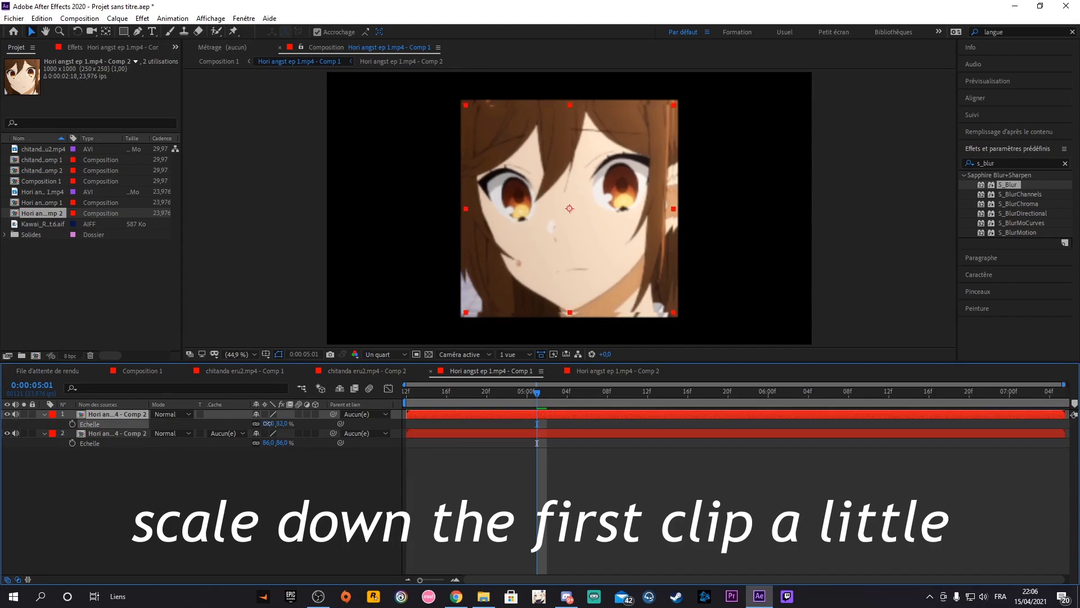
{"action": "left_click_drag", "start_coordinate": [267, 423], "coordinate": [266, 423]}
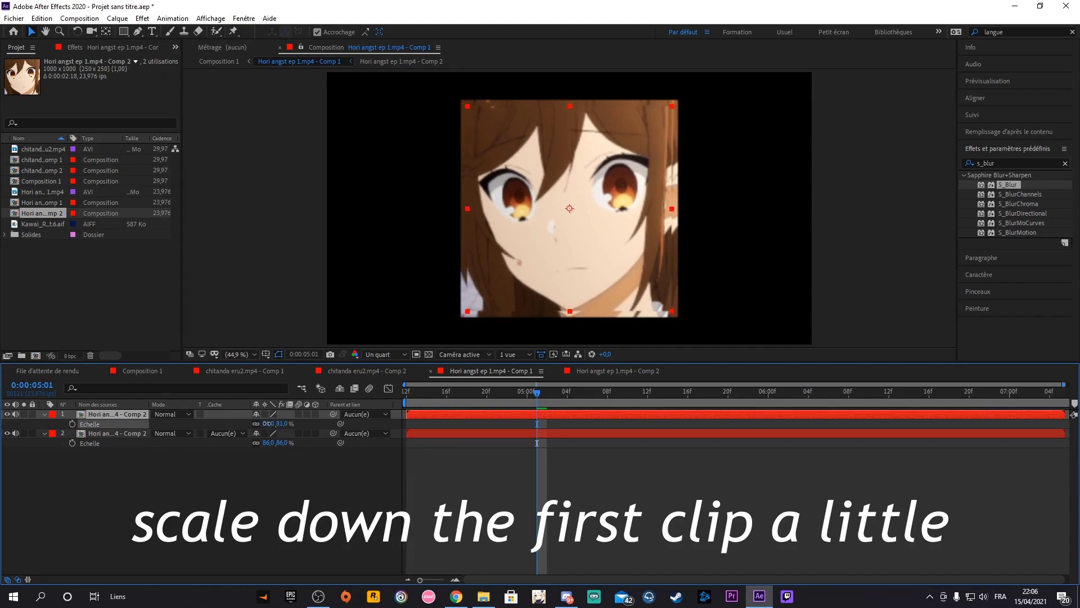
{"action": "left_click", "coordinate": [593, 463]}
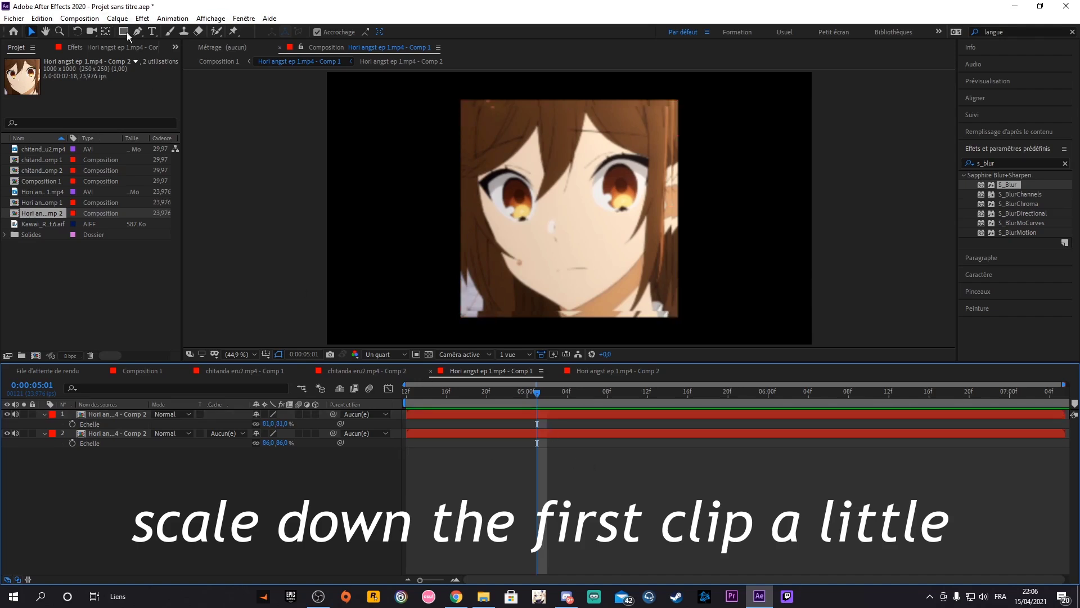
- Apply the S_Gradient effect to the lower Comp 2 layer
{"action": "left_click", "coordinate": [1000, 162]}
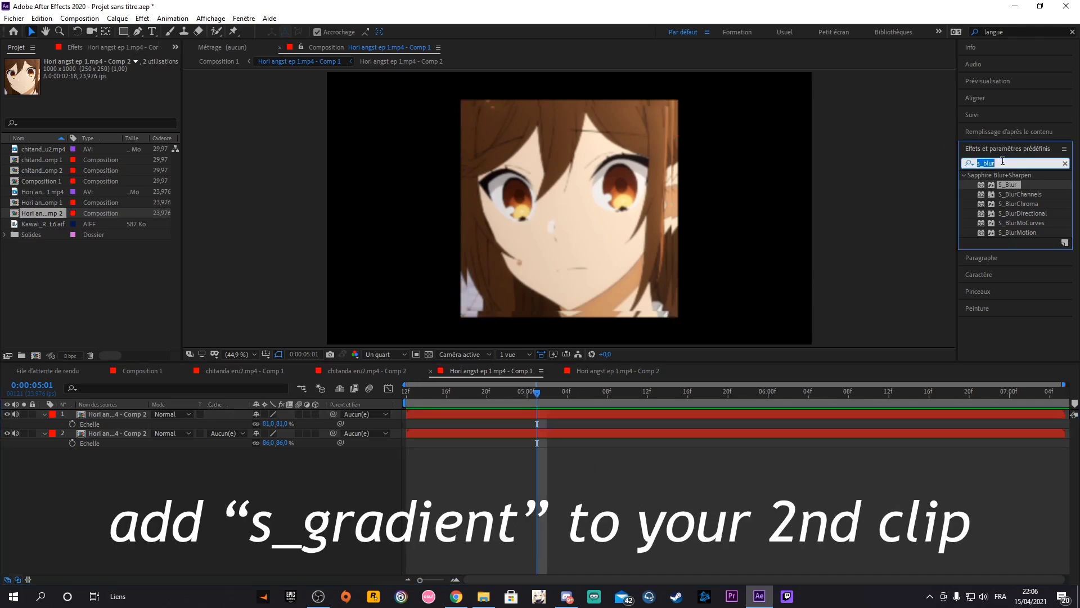
{"action": "type", "text": "s_gradient"}
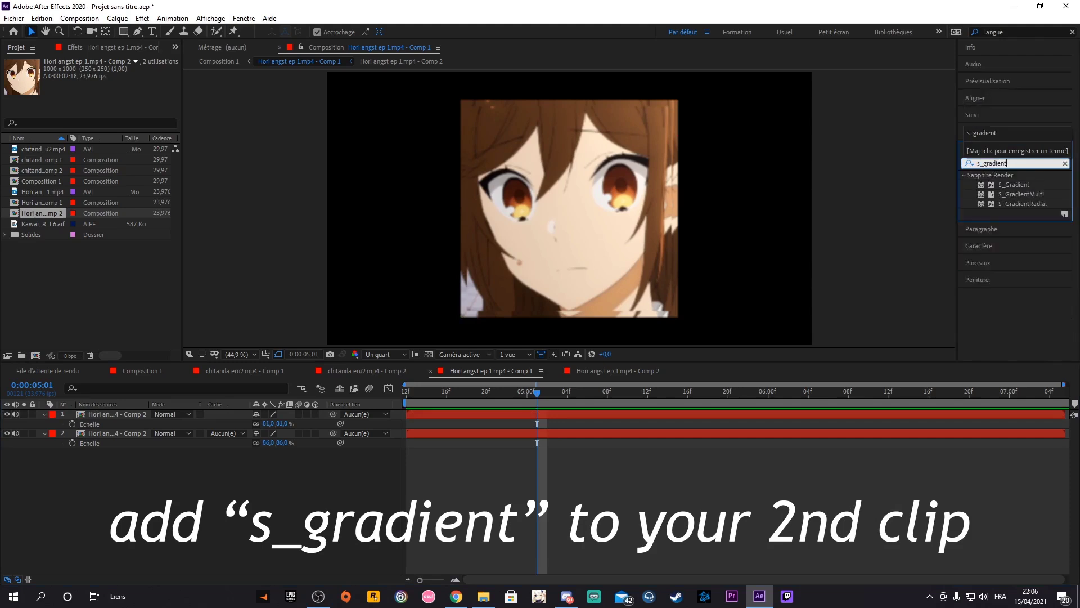
{"action": "left_click_drag", "start_coordinate": [1016, 188], "coordinate": [559, 430]}
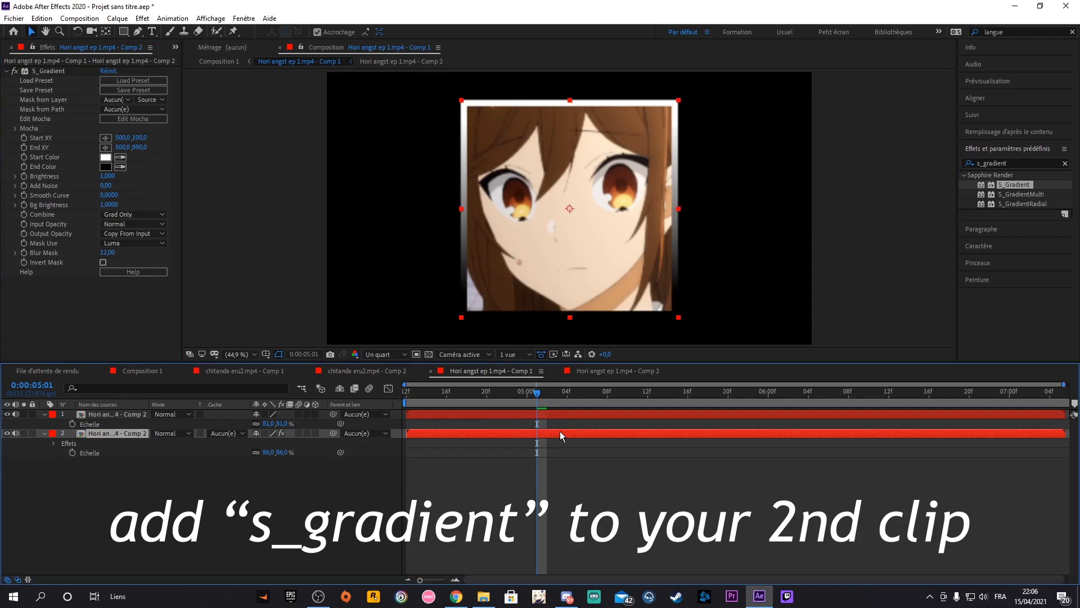
- Sample a light cream start colour and dark brown end colour from the clip's eye
{"action": "left_click", "coordinate": [120, 167]}
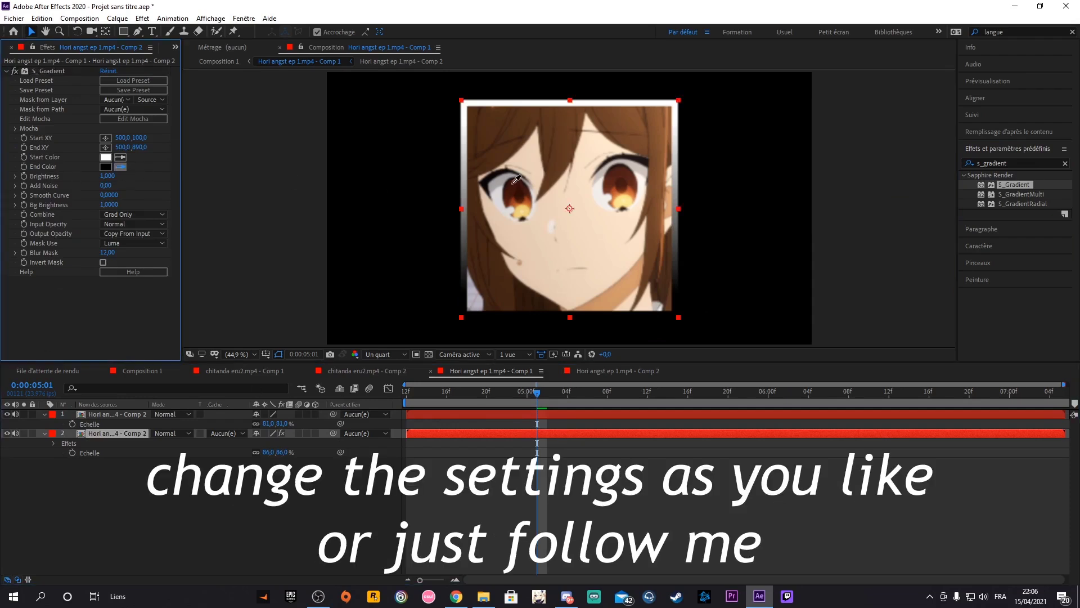
{"action": "left_click", "coordinate": [513, 183]}
{"action": "left_click", "coordinate": [120, 158]}
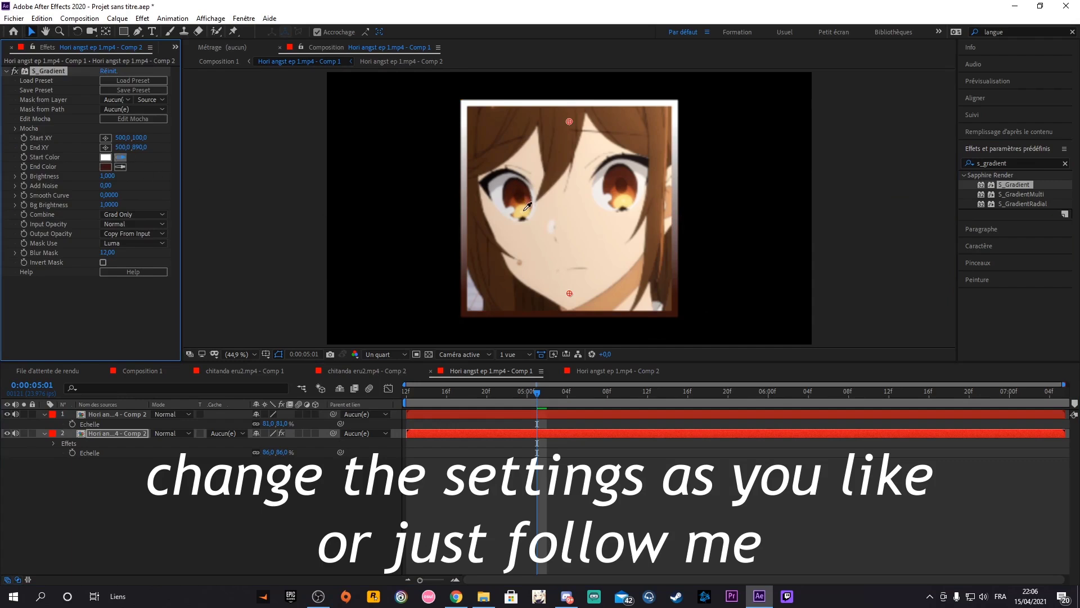
{"action": "left_click", "coordinate": [512, 213]}
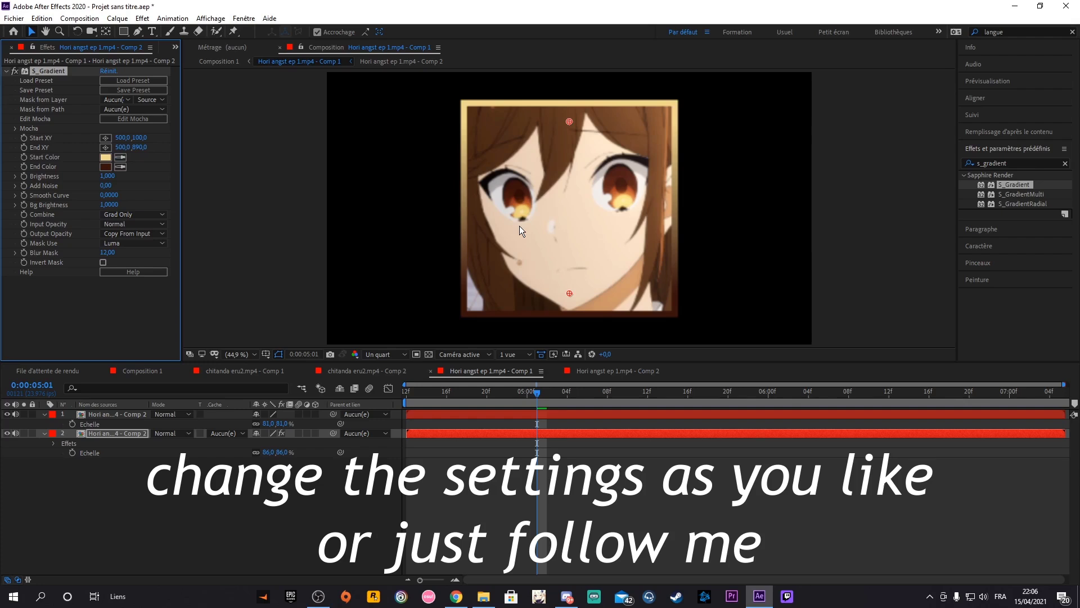
{"action": "left_click", "coordinate": [106, 167]}
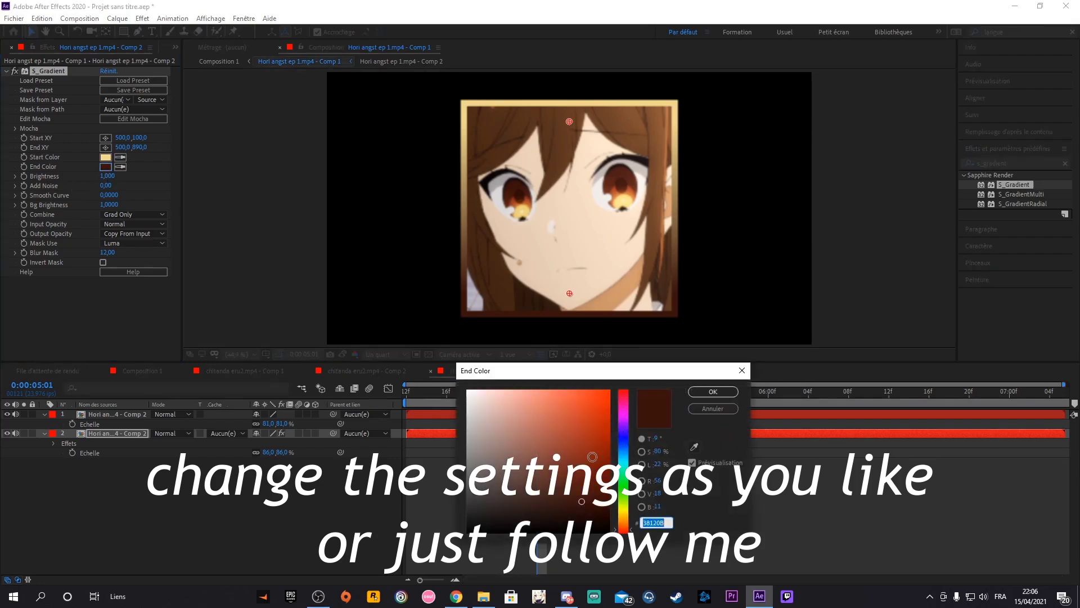
- Set the S_Gradient end colour to orange-red D25A44 and paste it into the start colour
{"action": "left_click_drag", "start_coordinate": [593, 456], "coordinate": [577, 430]}
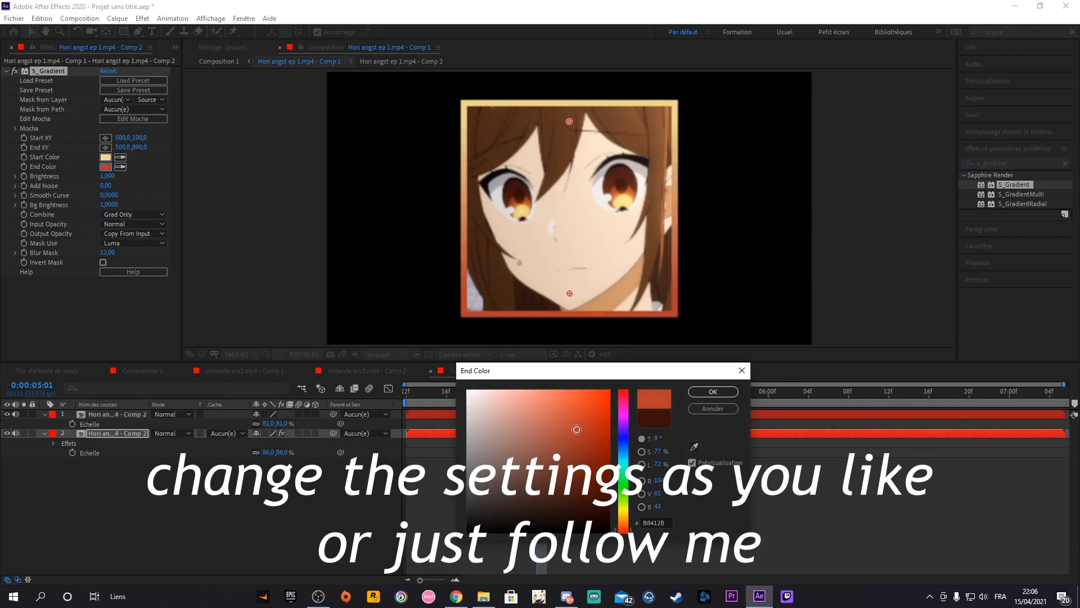
{"action": "left_click_drag", "start_coordinate": [577, 429], "coordinate": [563, 415]}
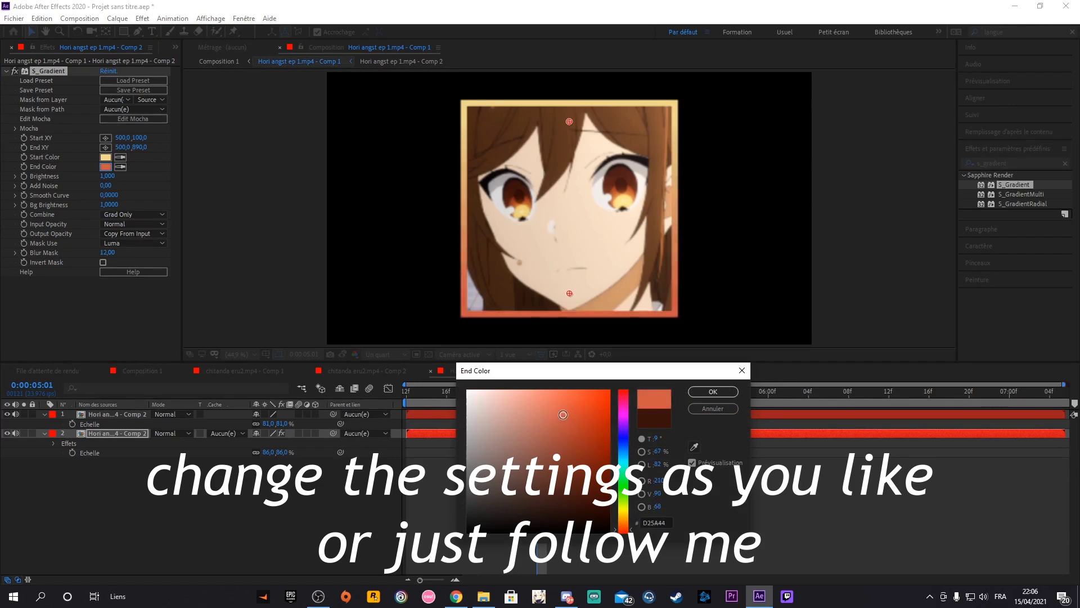
{"action": "left_click", "coordinate": [712, 392]}
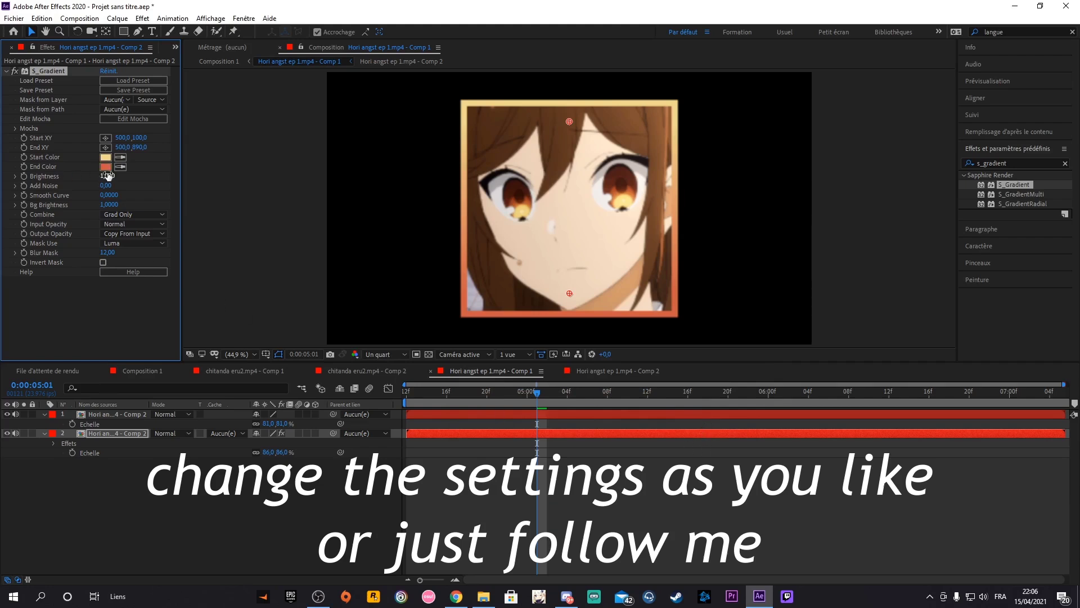
{"action": "left_click", "coordinate": [106, 167]}
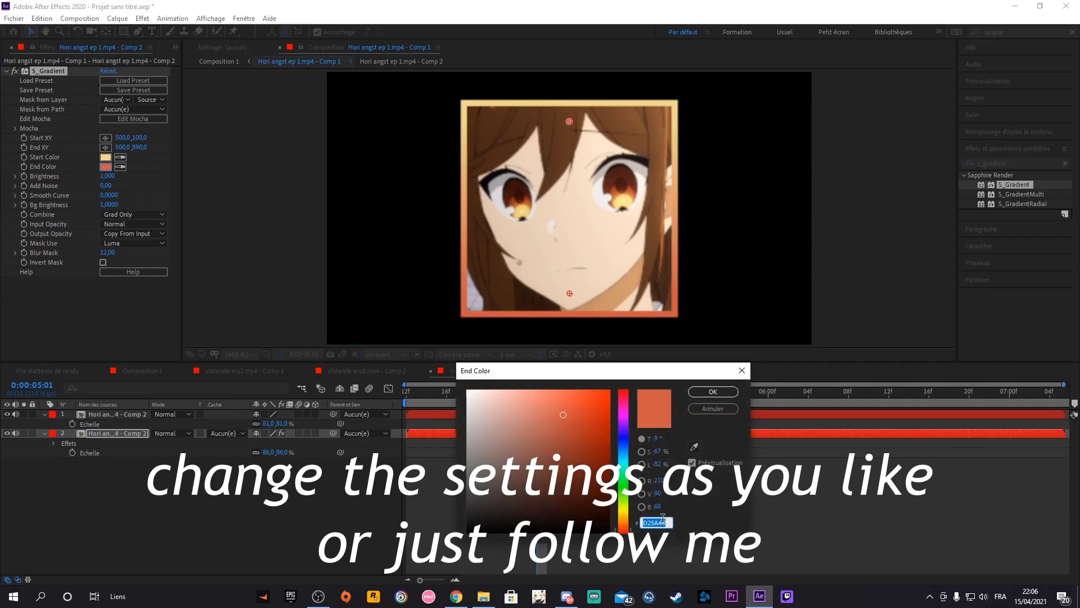
{"action": "left_click", "coordinate": [713, 392]}
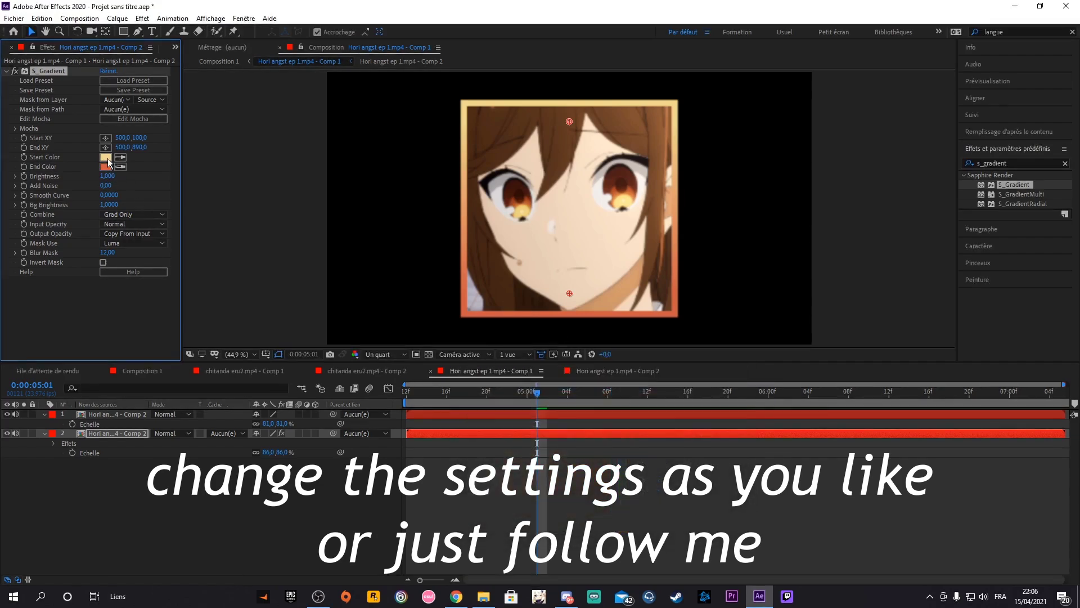
{"action": "left_click", "coordinate": [107, 159]}
{"action": "type", "text": "D25A44"}
{"action": "key", "text": "Return"}
- Sample a yellow from the clip as the new end colour and collapse the layer properties
{"action": "left_click", "coordinate": [120, 167]}
{"action": "left_click", "coordinate": [526, 207]}
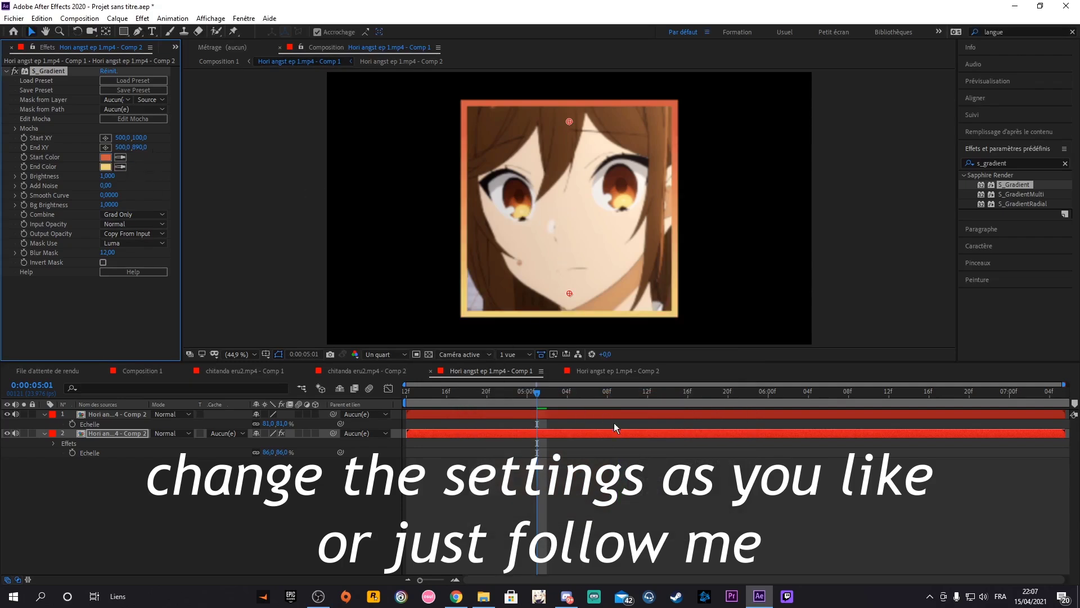
{"action": "left_click", "coordinate": [683, 494]}
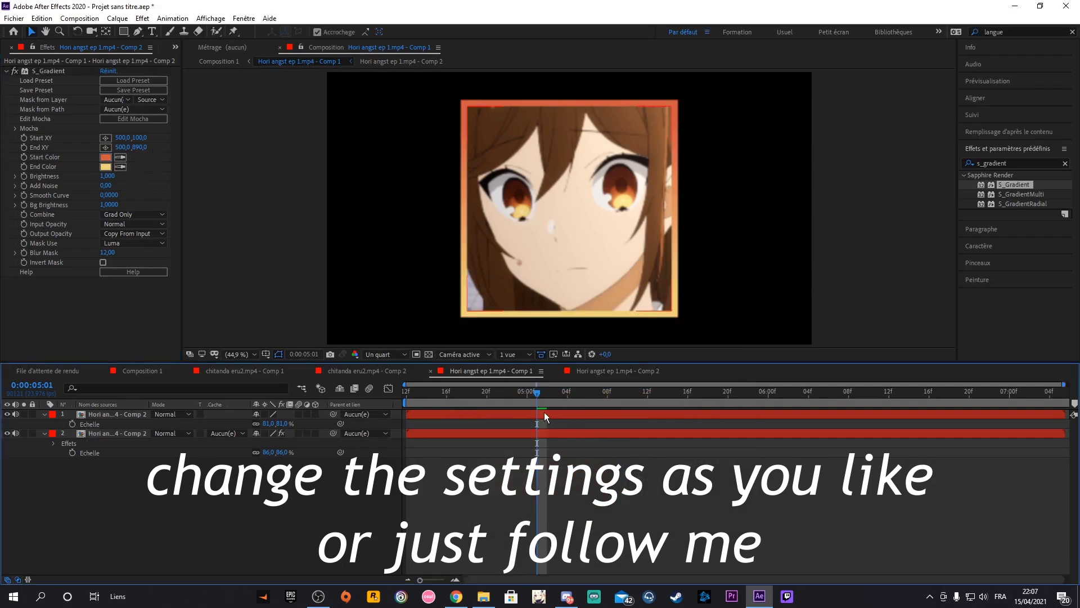
{"action": "key", "text": "u"}
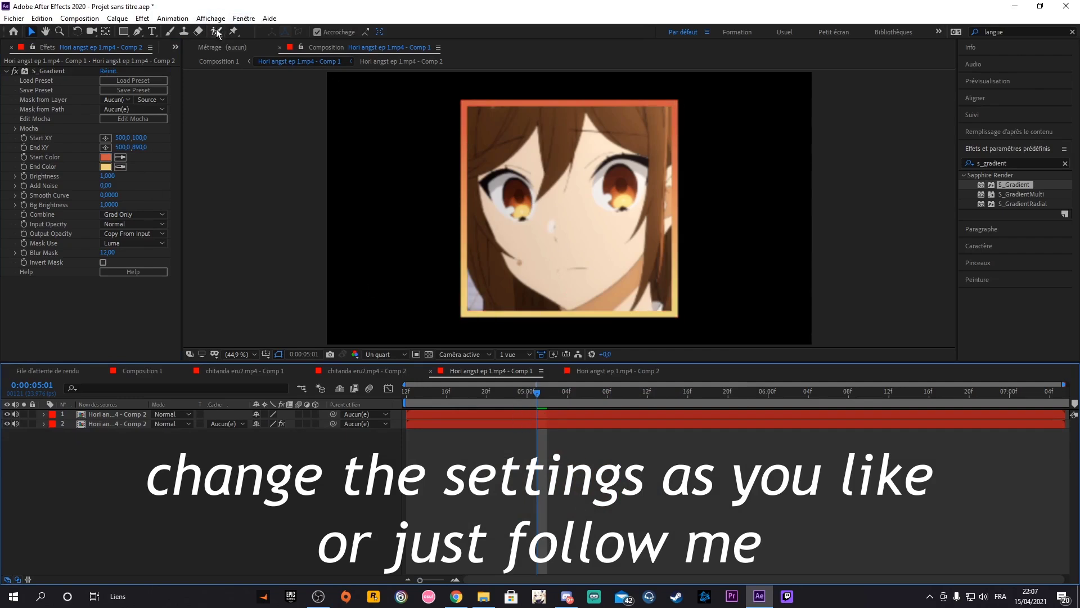
- Draw a rectangle shape layer framing the square clip
{"action": "left_click", "coordinate": [123, 31]}
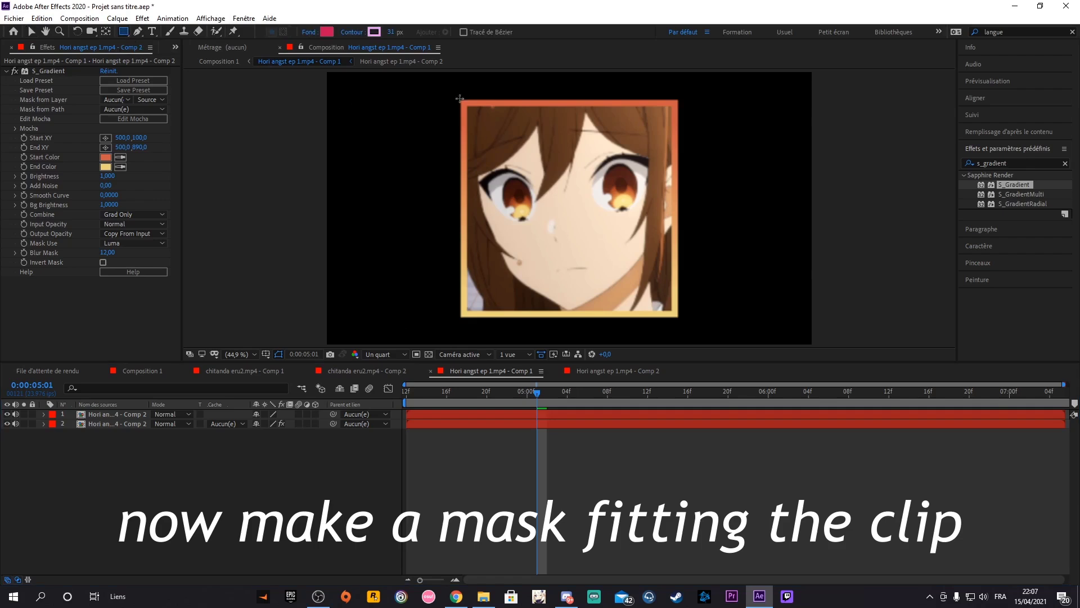
{"action": "mouse_move", "coordinate": [460, 99]}
{"action": "left_mouse_down"}
{"action": "mouse_move", "coordinate": [657, 296]}
{"action": "mouse_move", "coordinate": [683, 292]}
{"action": "left_mouse_up"}
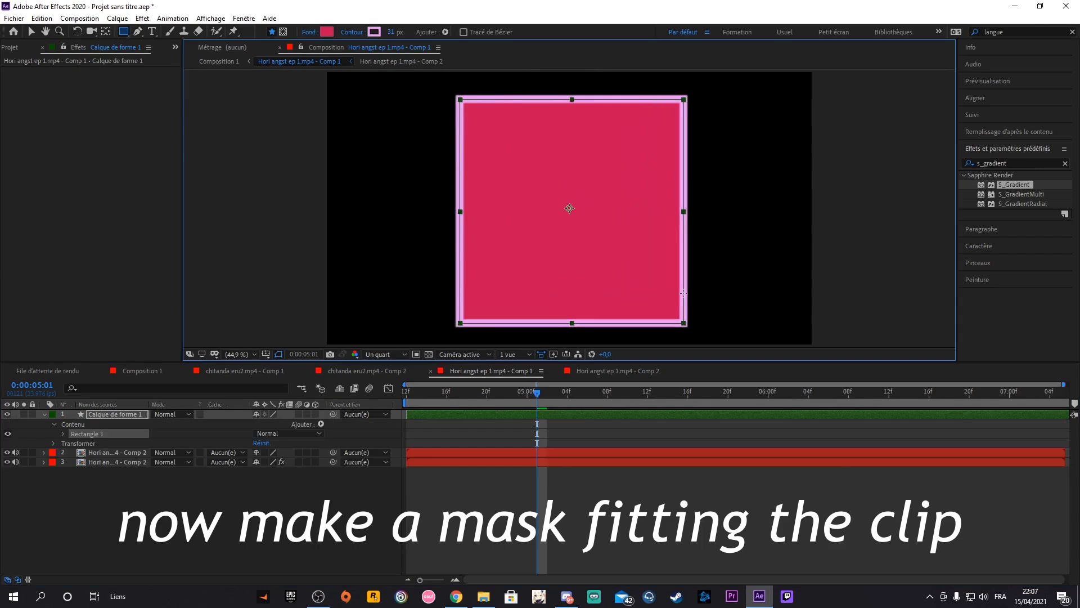
{"action": "left_click_drag", "start_coordinate": [683, 292], "coordinate": [681, 292]}
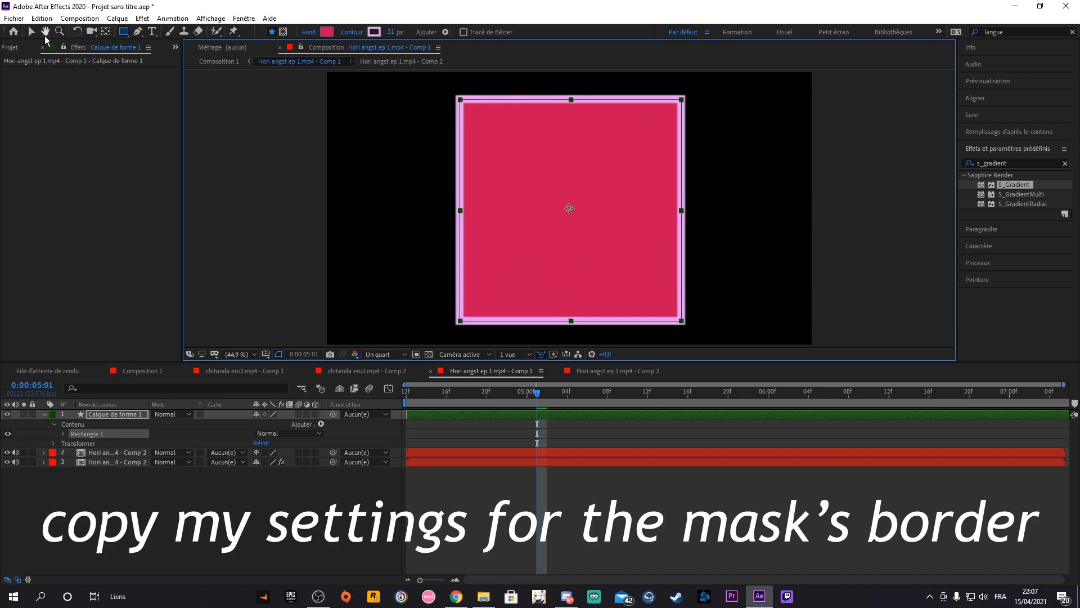
{"action": "left_click", "coordinate": [32, 32]}
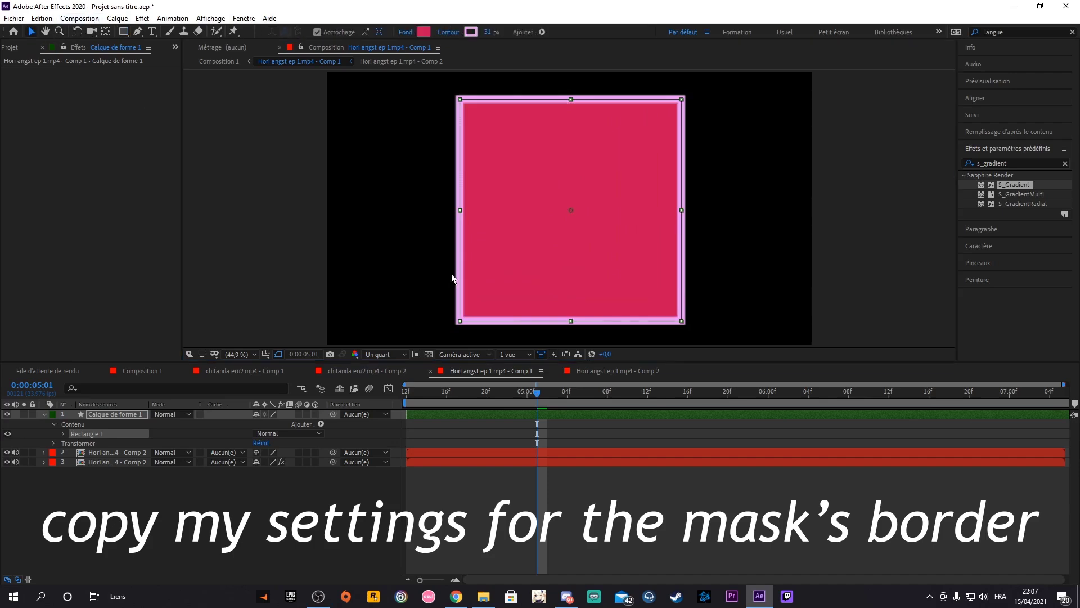
- Lower the rectangle's Fill 1 opacity to 0% so only the pink outline shows
{"action": "left_click", "coordinate": [66, 433]}
{"action": "left_click", "coordinate": [63, 434]}
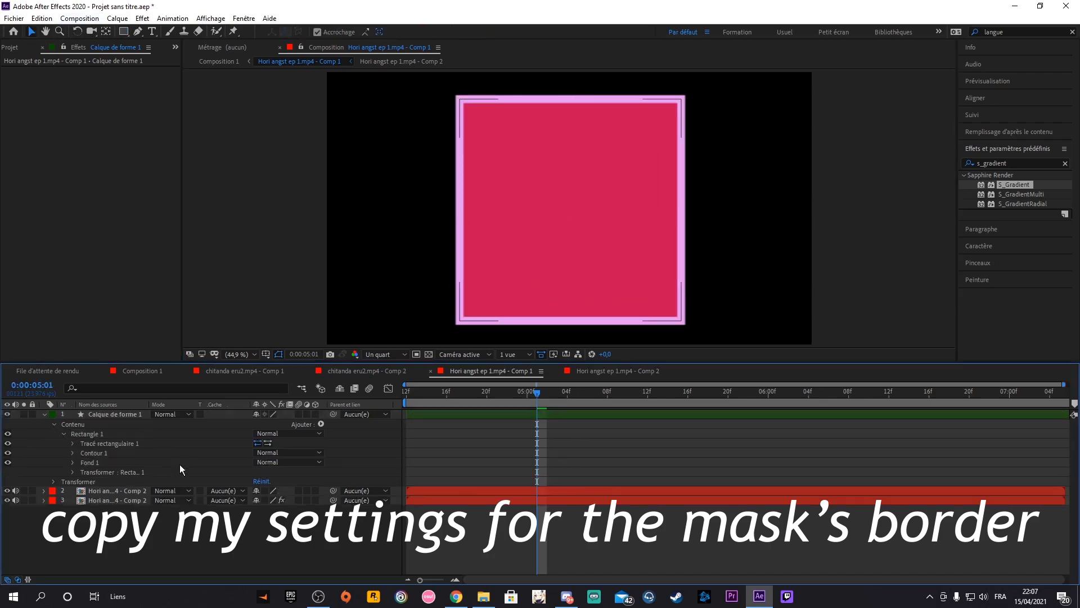
{"action": "left_click", "coordinate": [73, 462]}
{"action": "left_click_drag", "start_coordinate": [257, 500], "coordinate": [101, 511]}
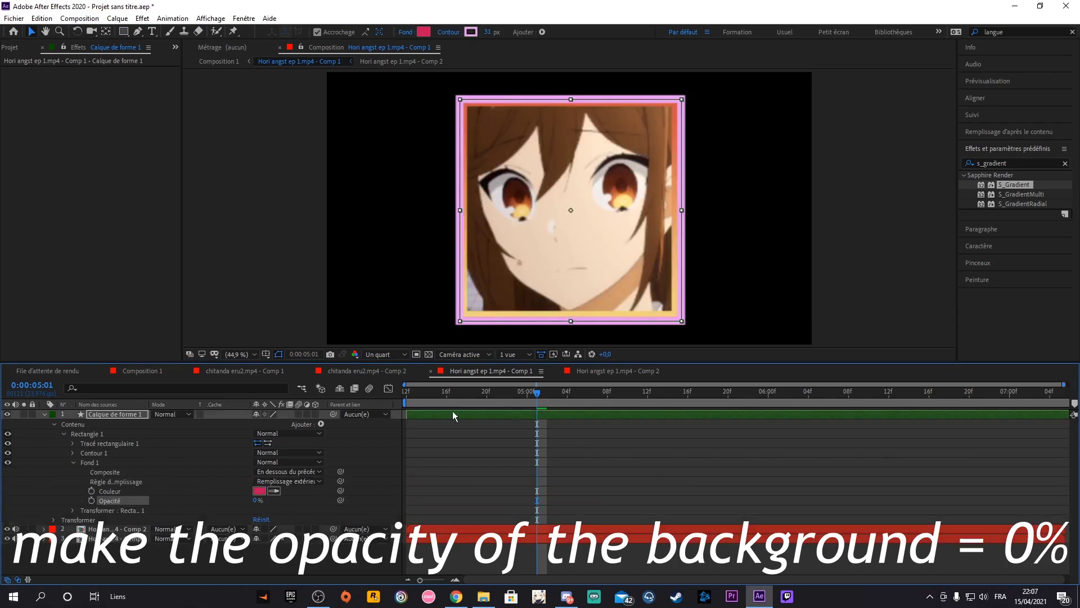
{"action": "left_click", "coordinate": [44, 414]}
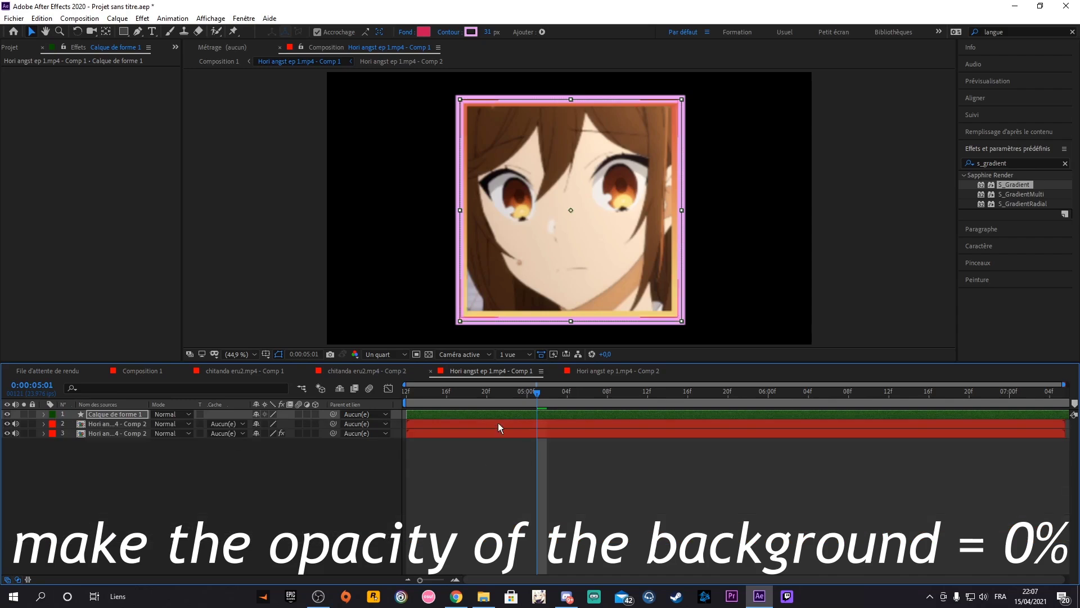
- Apply the S_TextureFlux effect to the rectangle shape layer
{"action": "left_click", "coordinate": [1017, 162]}
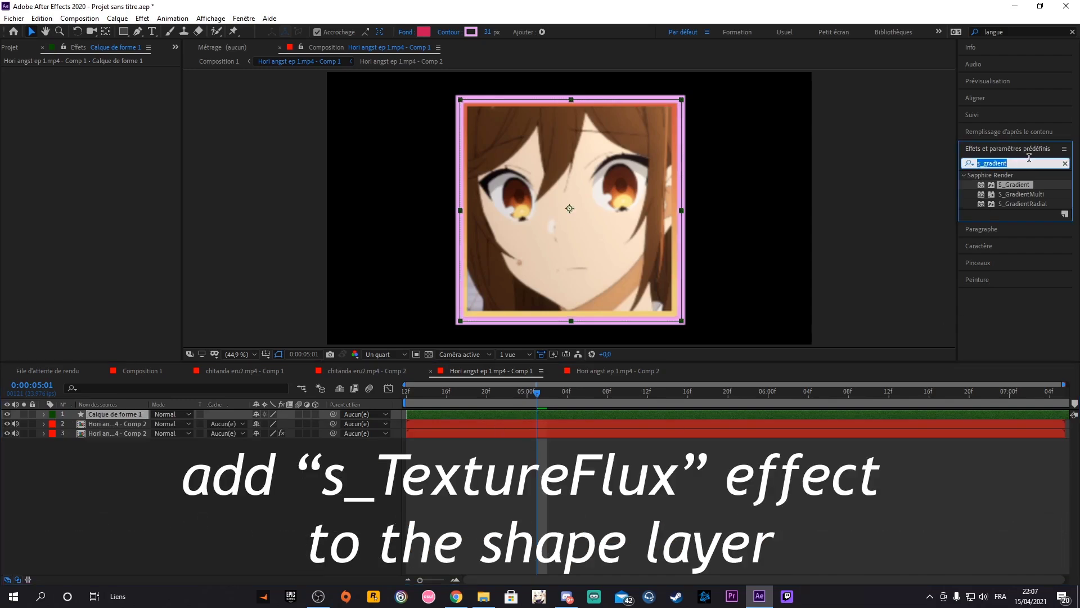
{"action": "type", "text": "s_"}
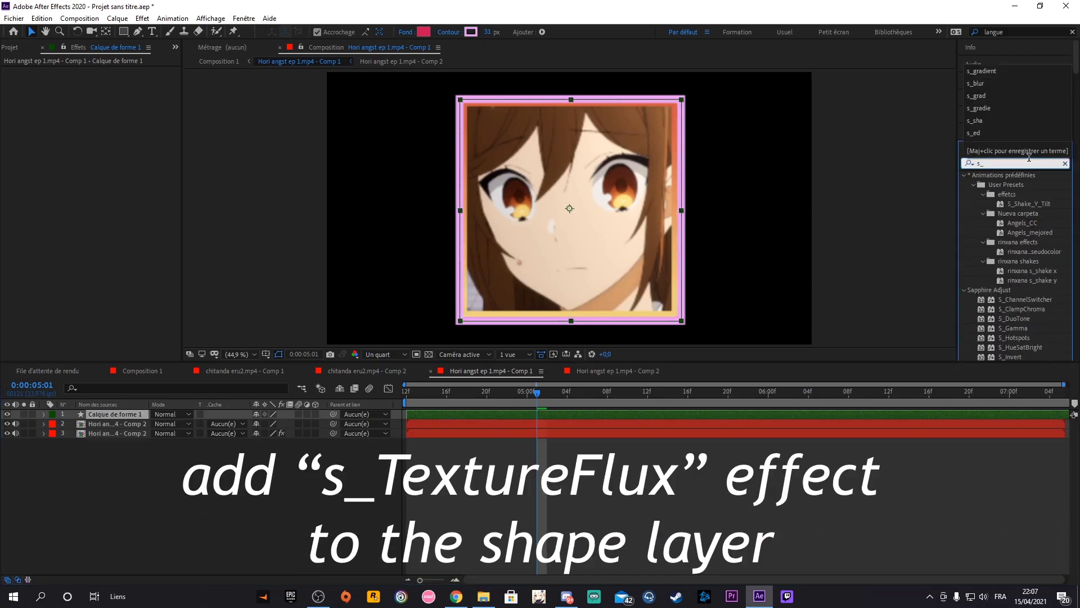
{"action": "type", "text": "texture"}
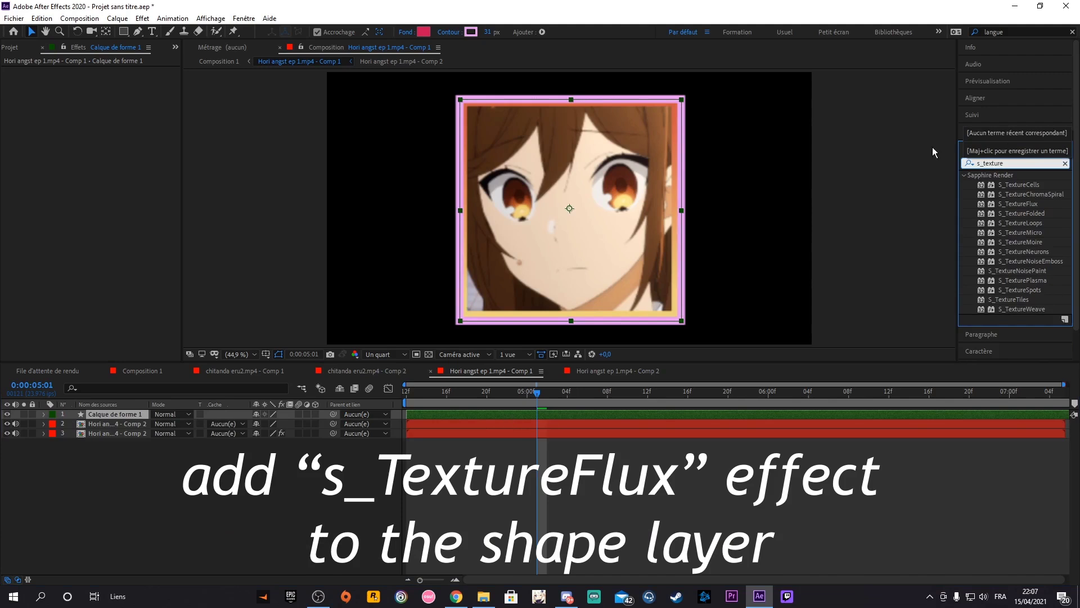
{"action": "mouse_move", "coordinate": [1041, 204]}
{"action": "left_mouse_down"}
{"action": "mouse_move", "coordinate": [528, 421]}
{"action": "mouse_move", "coordinate": [534, 414]}
{"action": "left_mouse_up"}
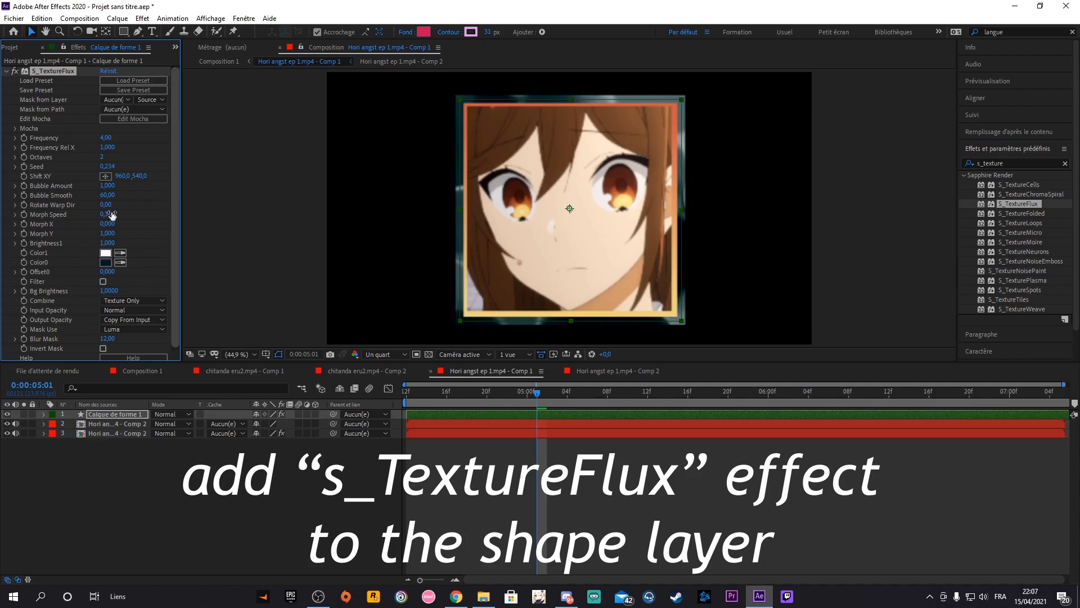
- Set S_TextureFlux Color1 to pale yellow and Color0 to orange D46543
{"action": "left_click", "coordinate": [120, 262]}
{"action": "left_click", "coordinate": [517, 196]}
{"action": "left_click", "coordinate": [120, 253]}
{"action": "left_click", "coordinate": [524, 213]}
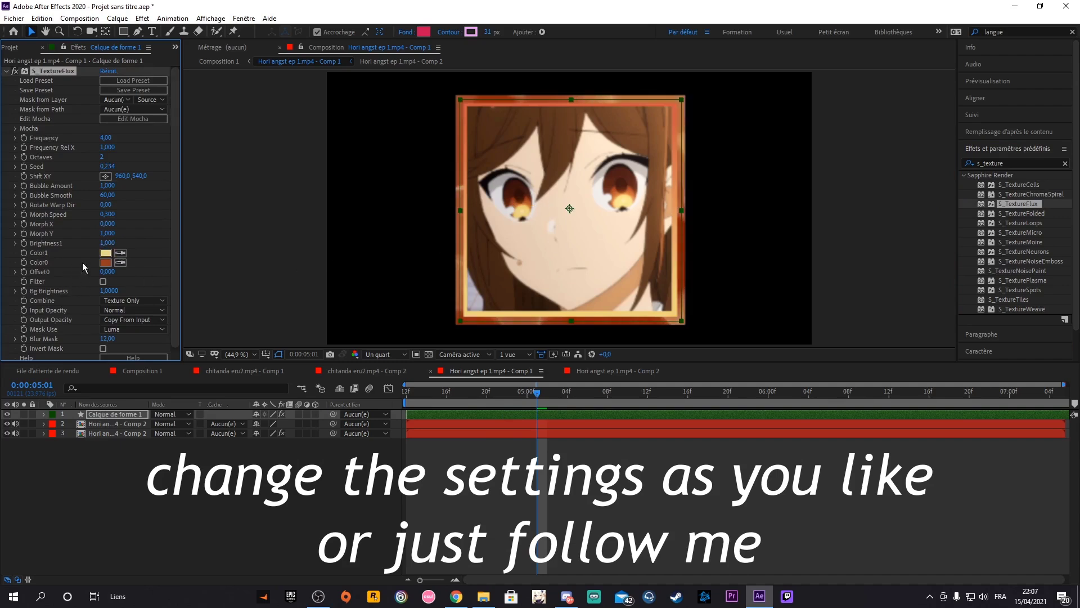
{"action": "left_click", "coordinate": [105, 262]}
{"action": "left_click", "coordinate": [526, 386]}
{"action": "left_click_drag", "start_coordinate": [526, 386], "coordinate": [565, 414]}
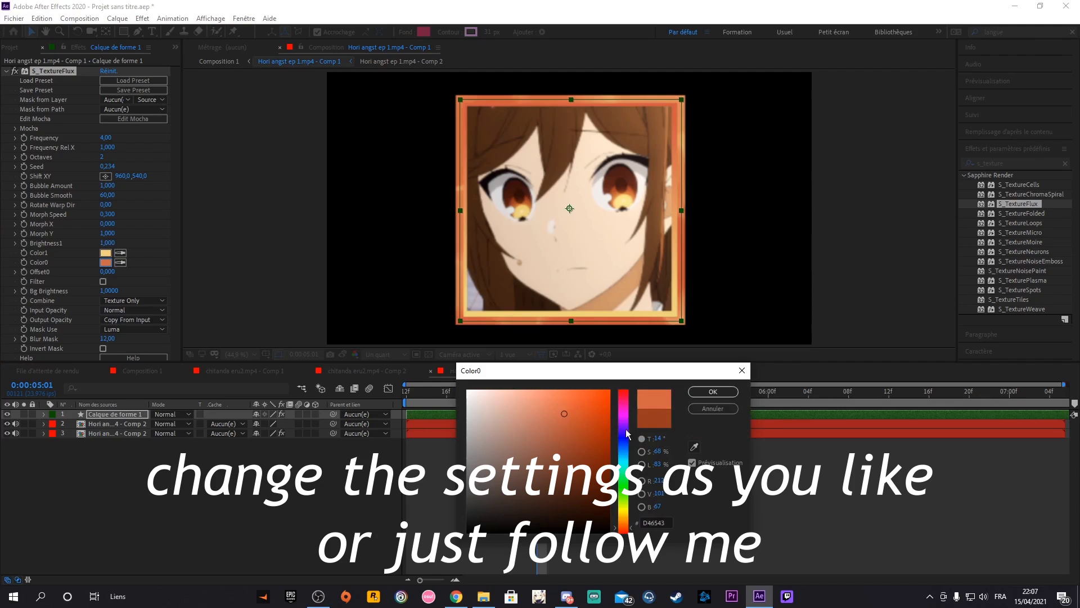
{"action": "left_click", "coordinate": [712, 392]}
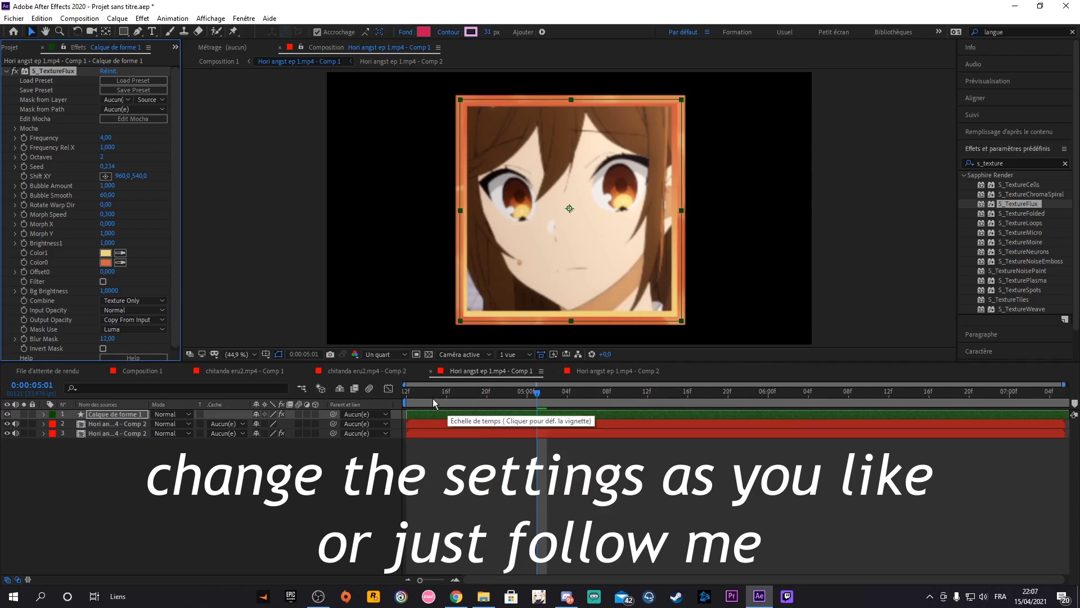
{"action": "left_click_drag", "start_coordinate": [433, 398], "coordinate": [393, 399]}
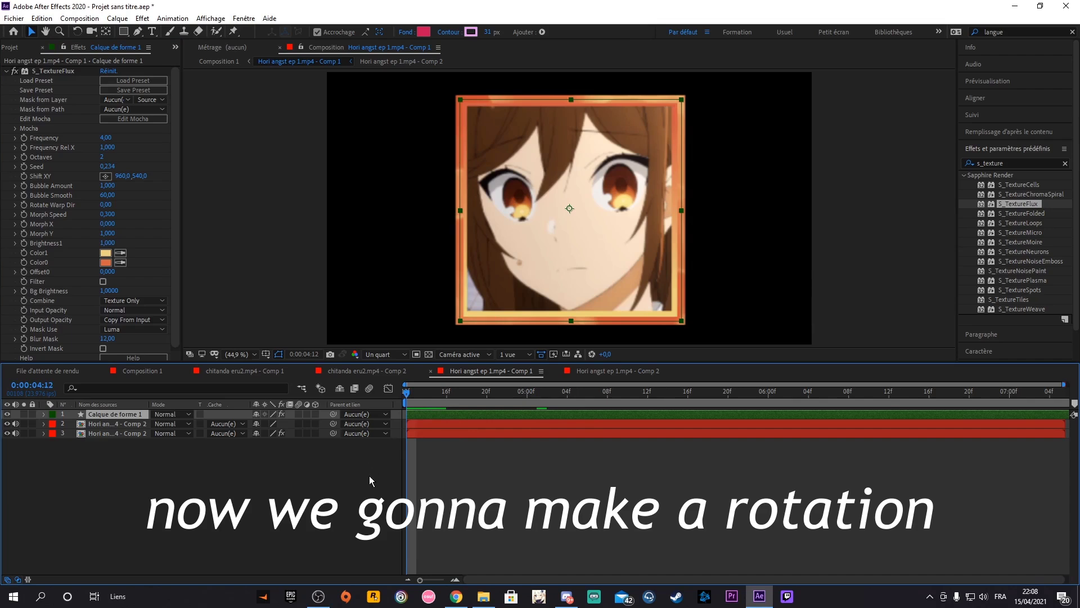
- Keyframe the shape layer's Rotation at start and end, with 19° at the start
{"action": "key", "text": "r"}
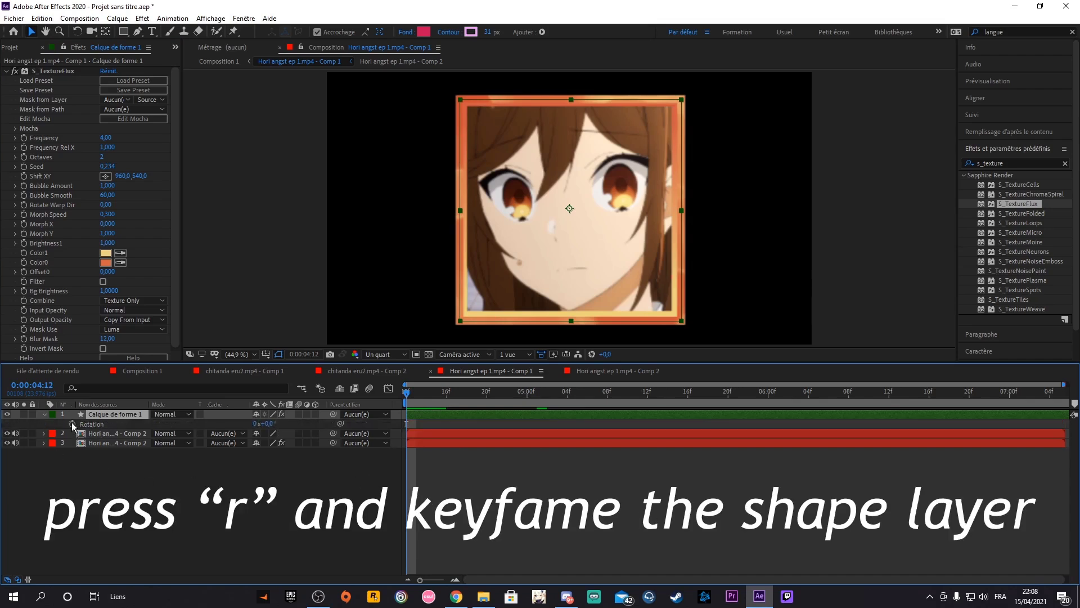
{"action": "left_click", "coordinate": [72, 424]}
{"action": "key", "text": "End"}
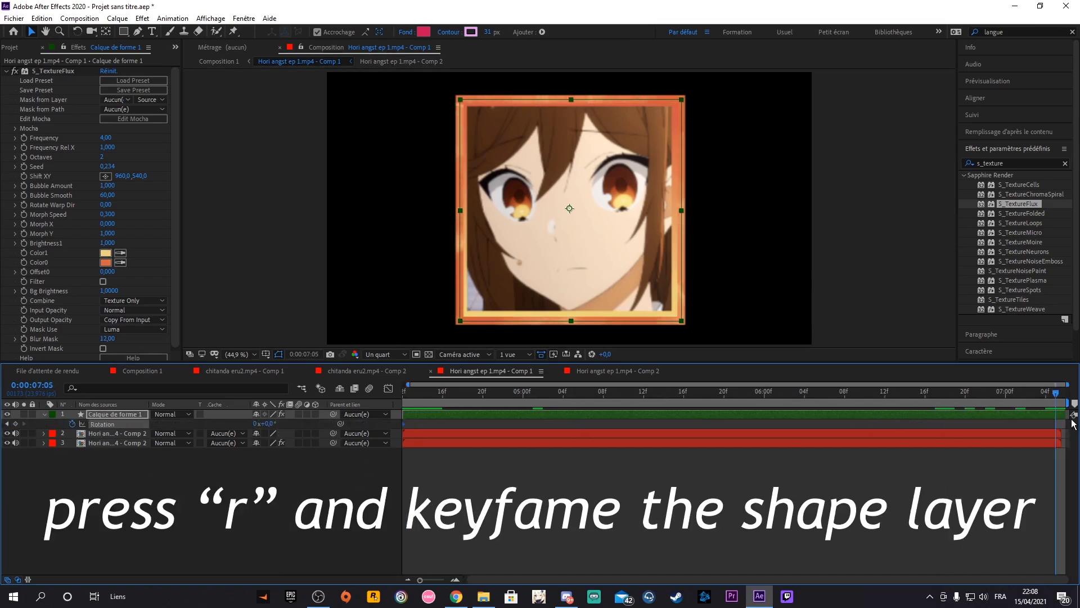
{"action": "left_click", "coordinate": [1064, 415]}
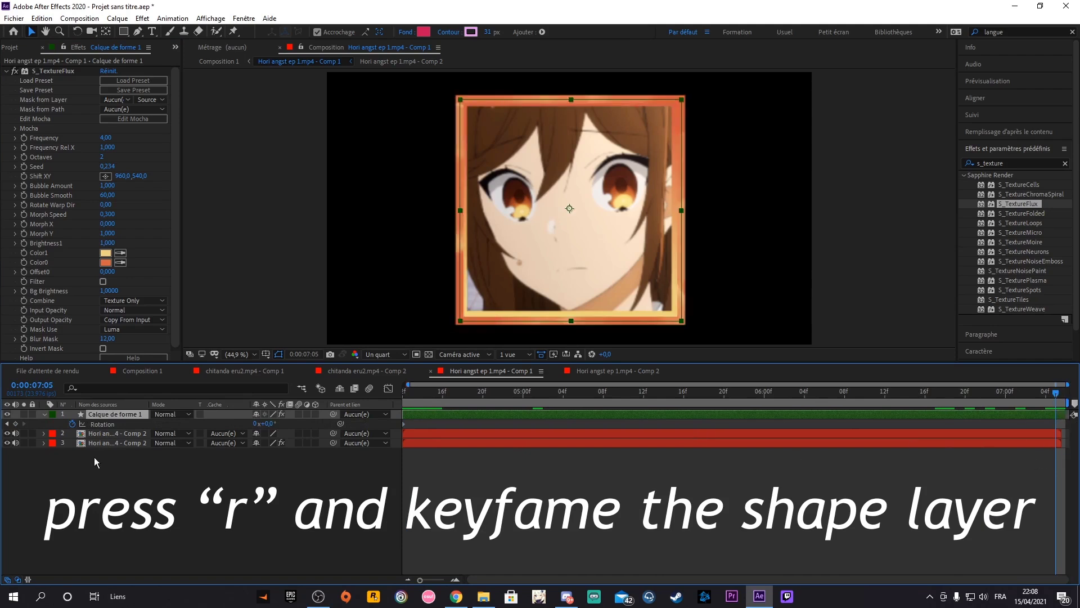
{"action": "left_click", "coordinate": [15, 423]}
{"action": "key", "text": "Home"}
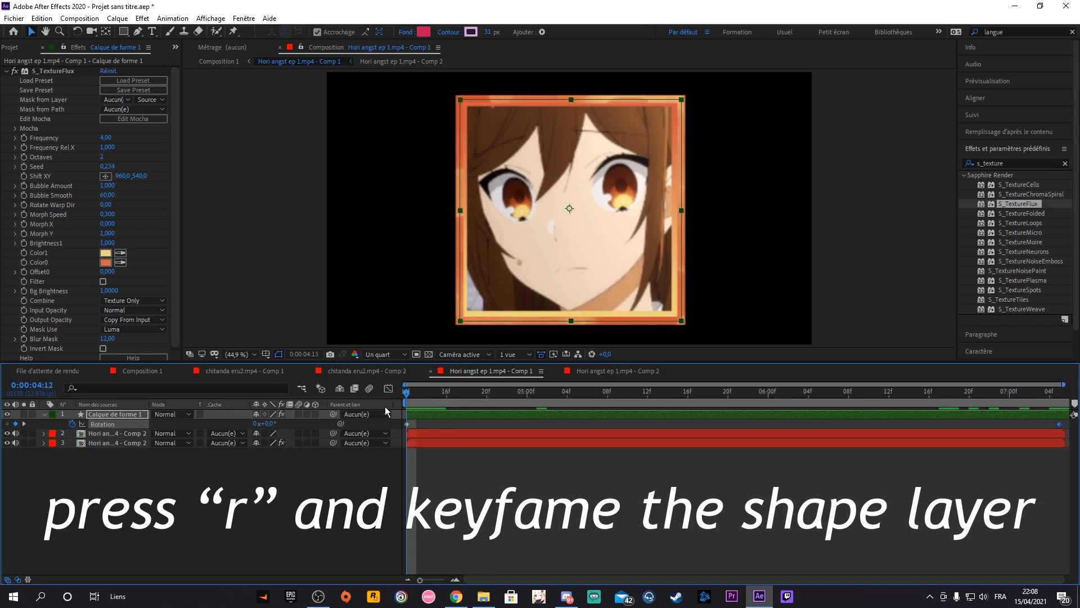
{"action": "left_click", "coordinate": [349, 451]}
{"action": "left_click", "coordinate": [270, 424]}
{"action": "type", "text": "19"}
{"action": "key", "text": "Return"}
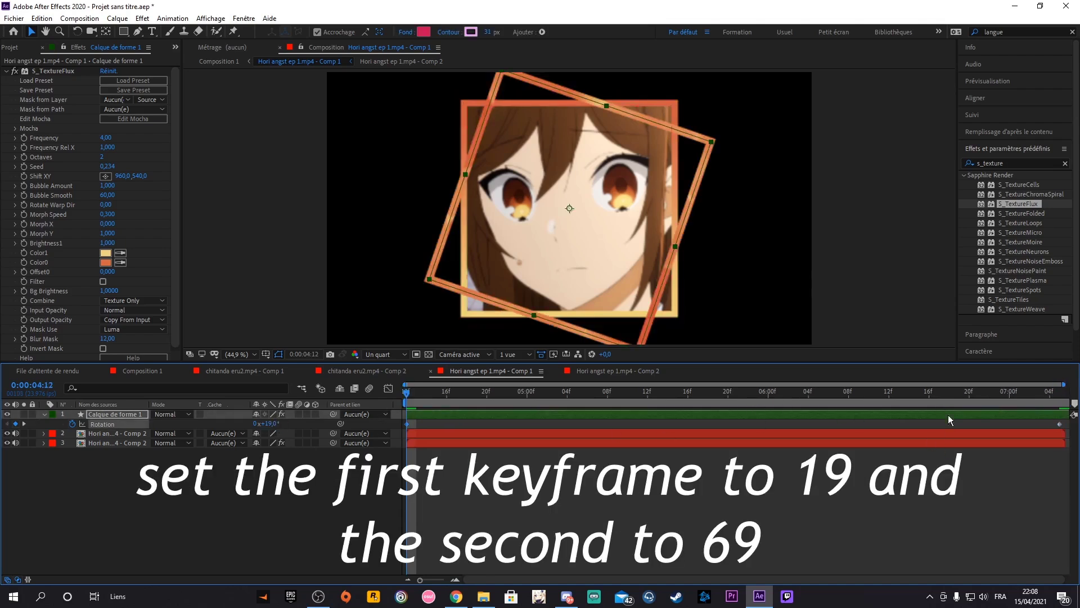
- Set the end rotation keyframe to 69° and preview the spin, stopping at 0:00:05:04
{"action": "key", "text": "End"}
{"action": "left_click", "coordinate": [269, 423]}
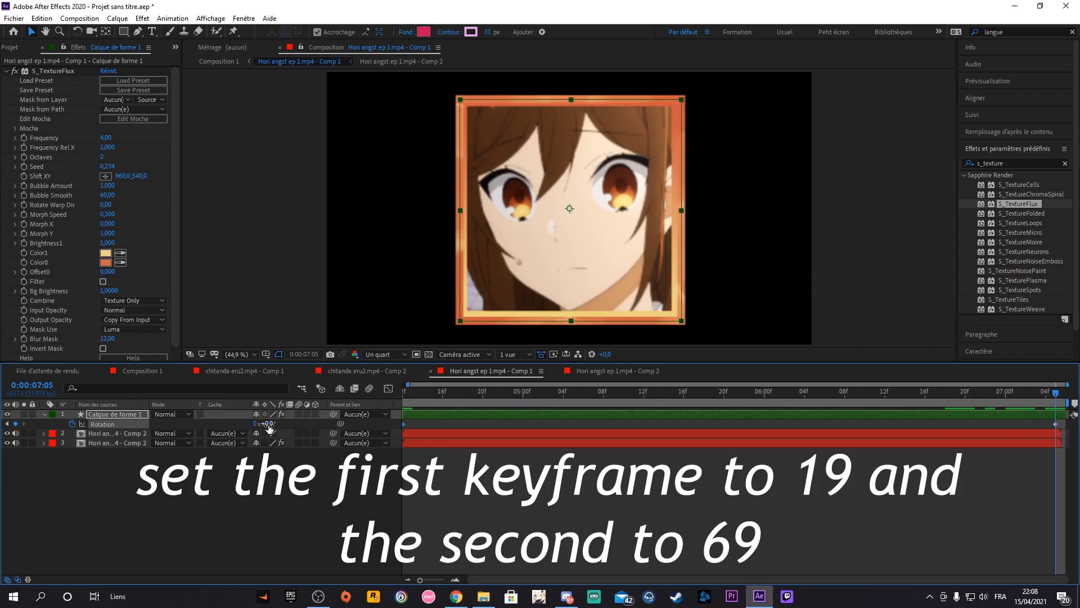
{"action": "type", "text": "69"}
{"action": "key", "text": "Return"}
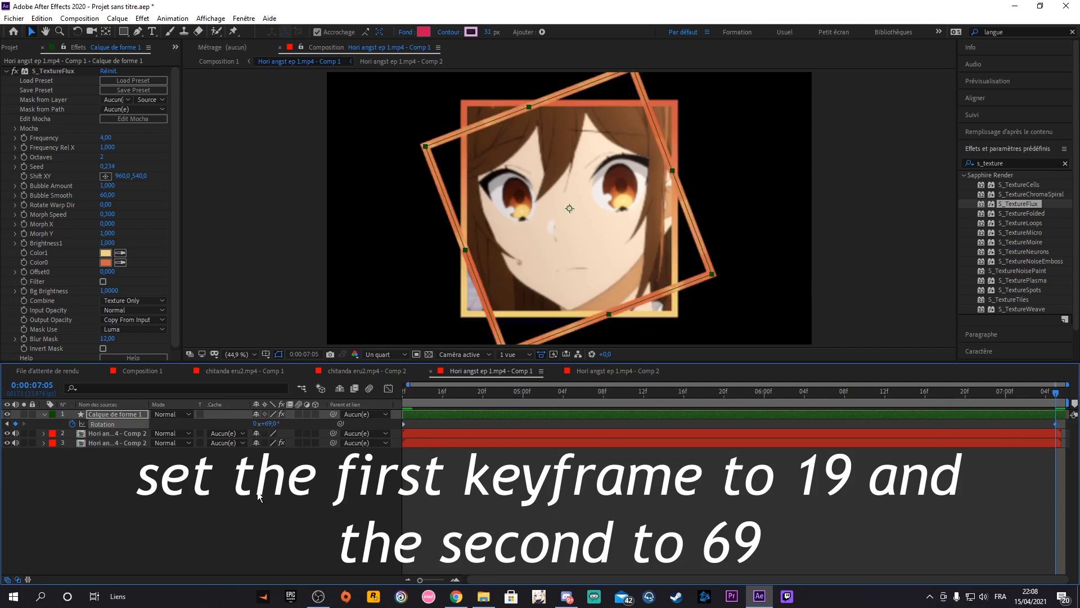
{"action": "key", "text": "Home"}
{"action": "key", "text": "space"}
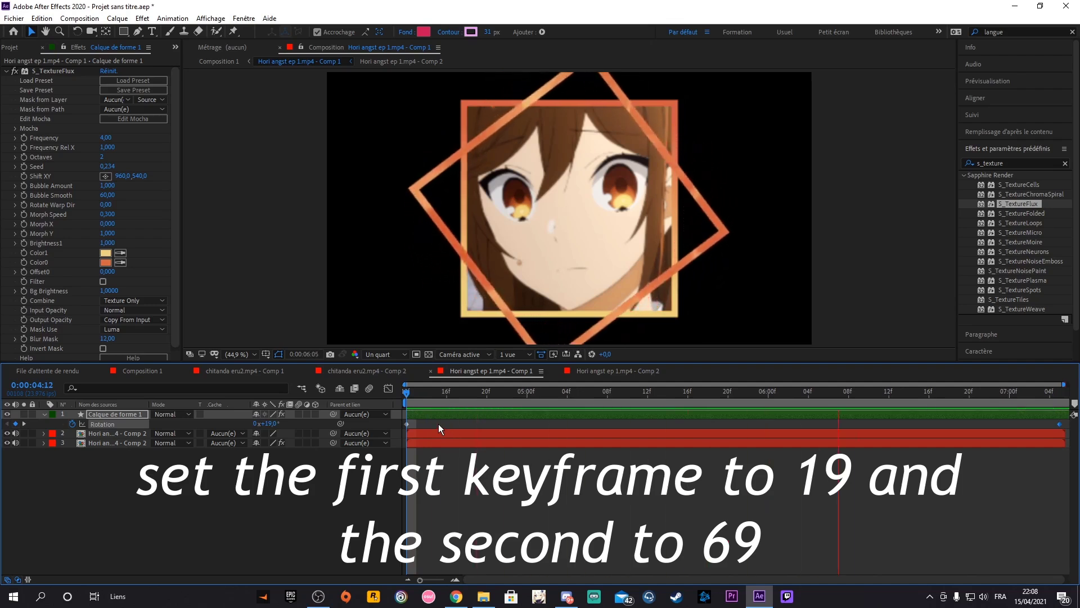
{"action": "key", "text": "space"}
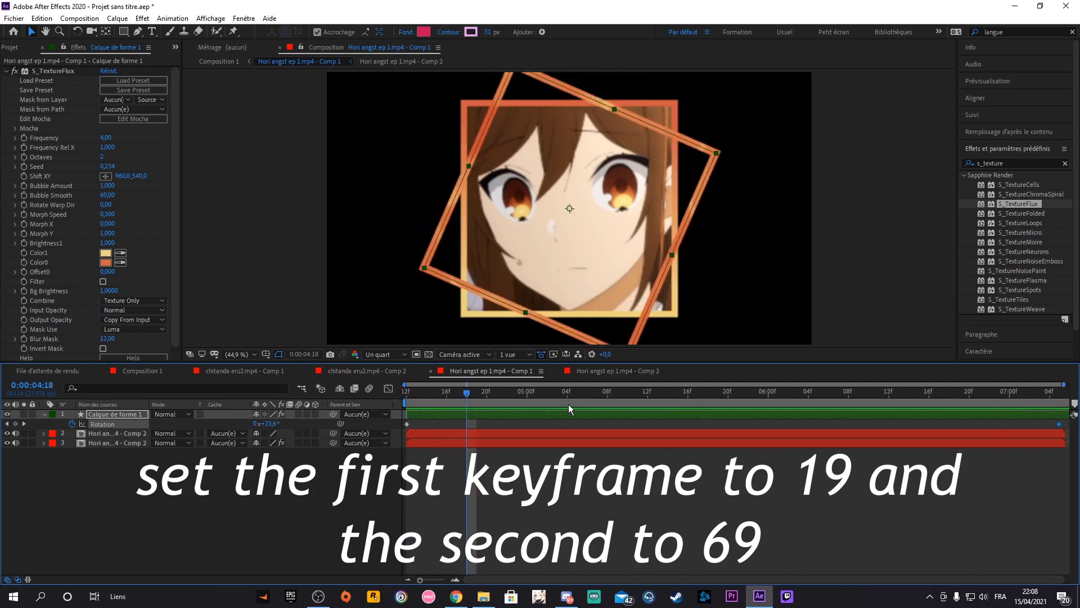
{"action": "left_click", "coordinate": [568, 403]}
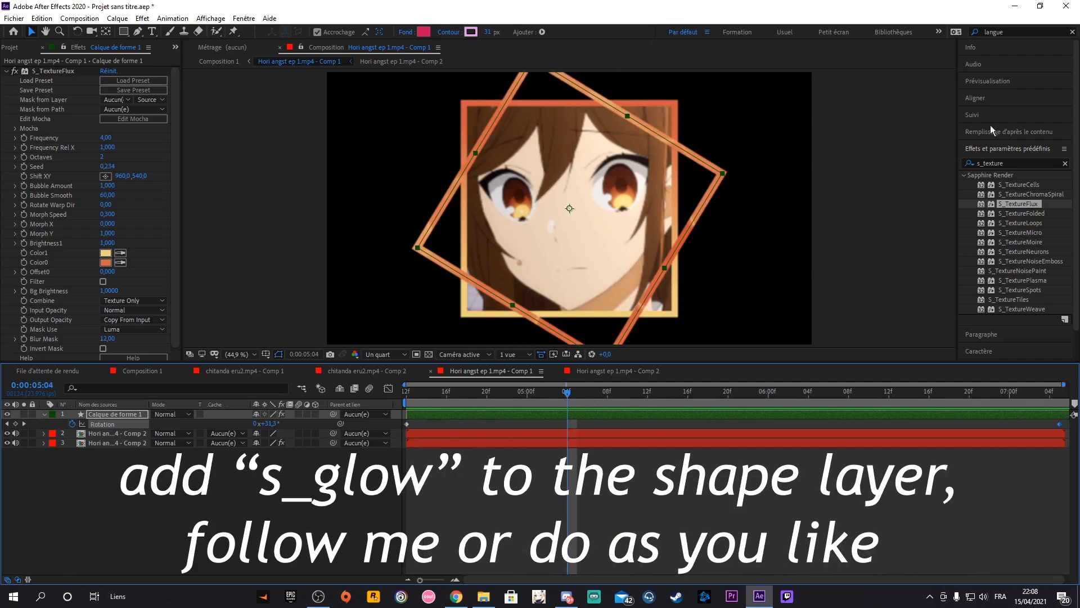
- Apply Sapphire S_Glow to the rectangle shape layer
{"action": "left_click", "coordinate": [1014, 164]}
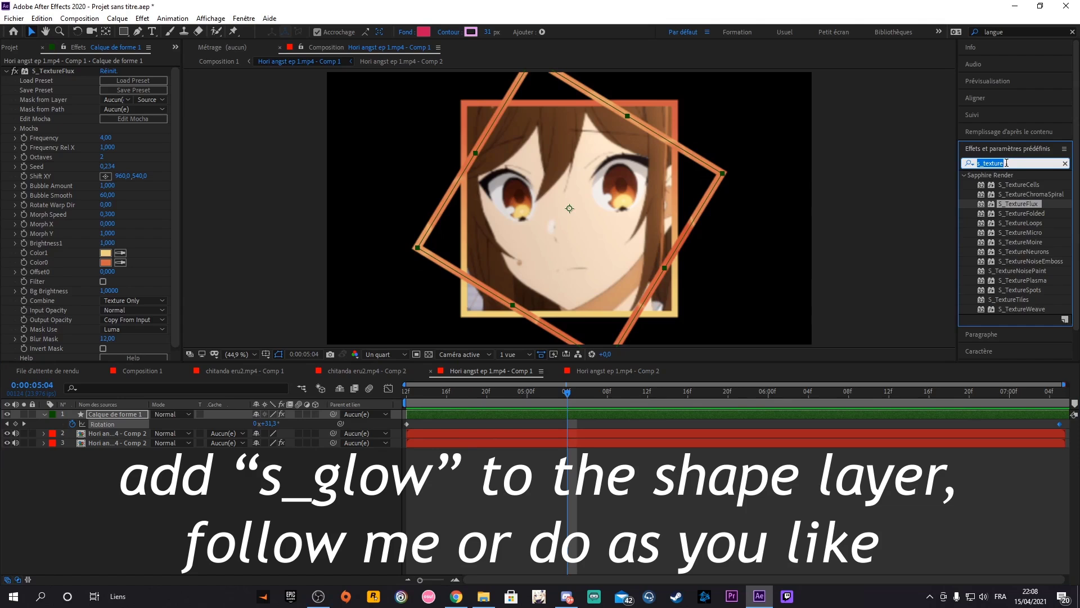
{"action": "type", "text": "glow"}
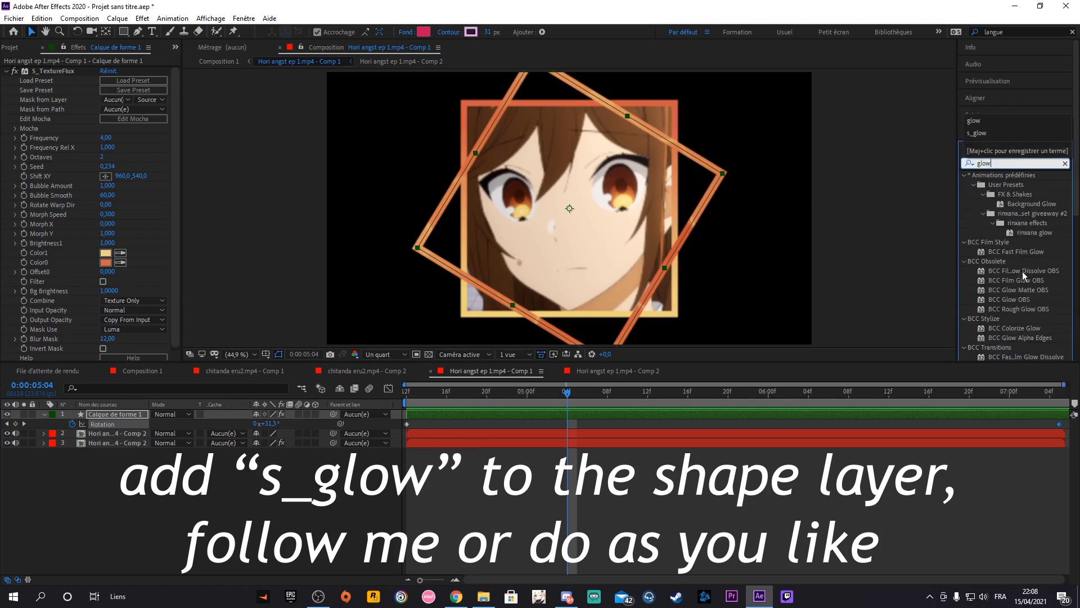
{"action": "scroll", "coordinate": [1022, 279], "scroll_direction": "down", "scroll_amount": 5}
{"action": "left_click", "coordinate": [1011, 305]}
{"action": "left_click_drag", "start_coordinate": [752, 335], "coordinate": [525, 413]}
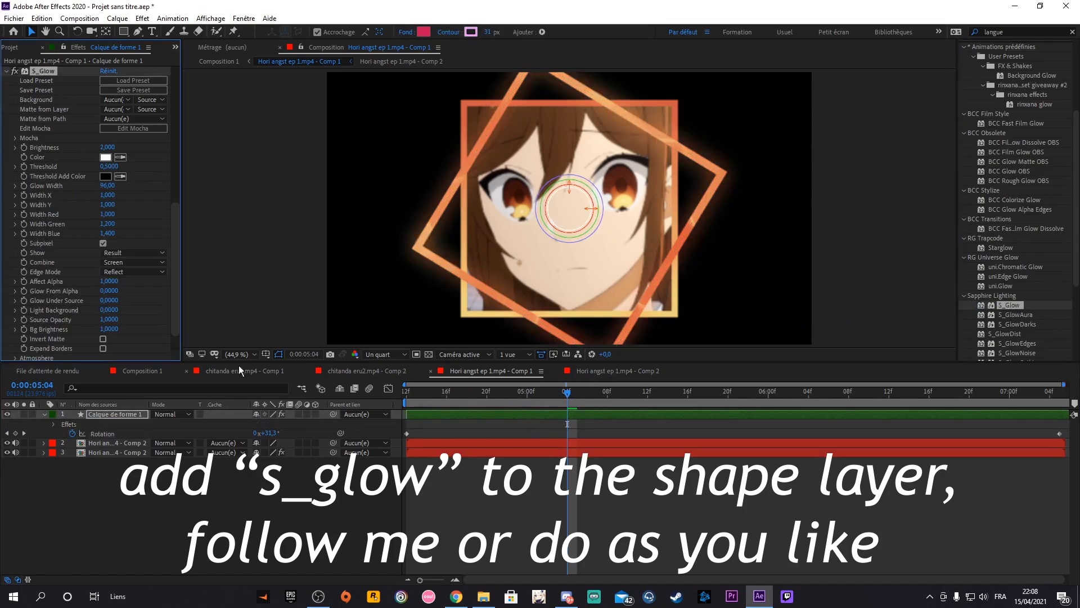
- Sample the stroke's orange as the S_Glow colour
{"action": "left_click", "coordinate": [120, 157]}
{"action": "left_click", "coordinate": [462, 175]}
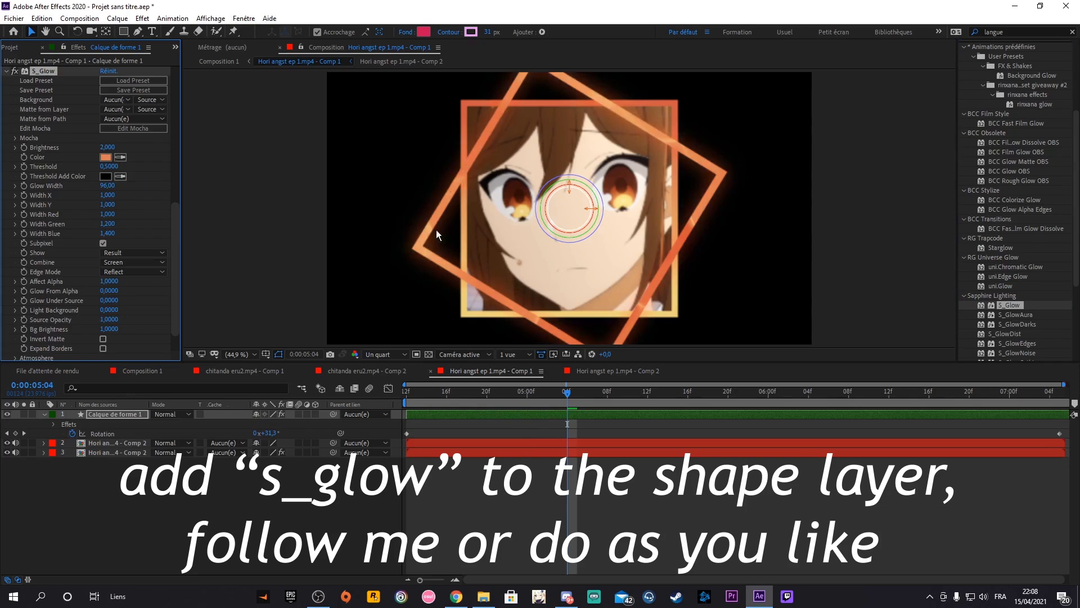
{"action": "scroll", "coordinate": [1012, 197], "scroll_direction": "up", "scroll_amount": 3}
{"action": "double_click", "coordinate": [996, 164]}
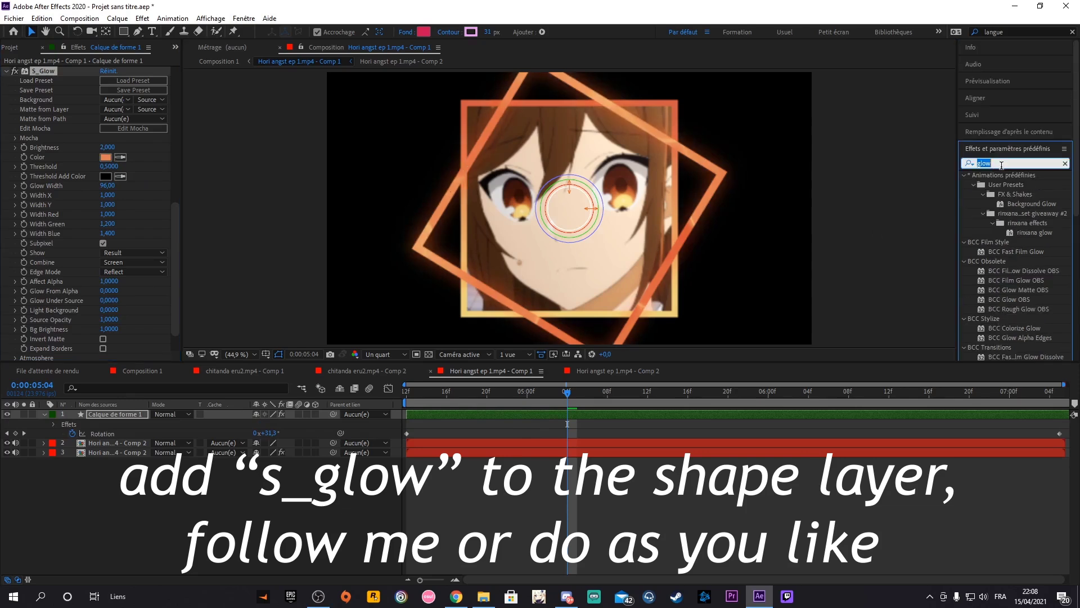
{"action": "type", "text": "s_drop"}
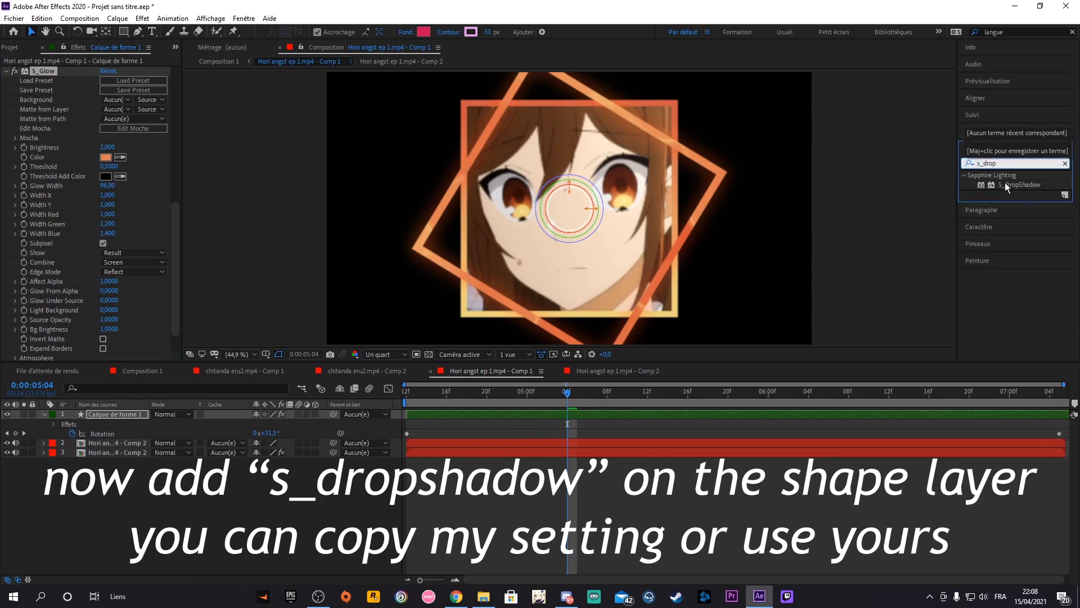
- Apply S_DropShadow to the shape layer and set Shift X and Shift Y to 0,32
{"action": "left_click_drag", "start_coordinate": [1006, 188], "coordinate": [608, 416]}
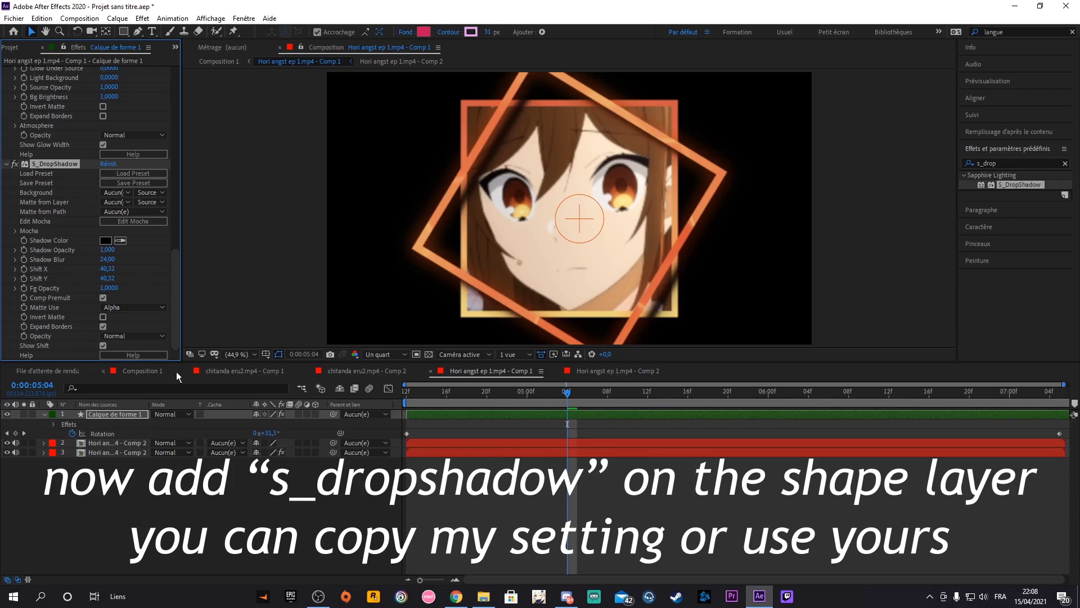
{"action": "left_click", "coordinate": [108, 269]}
{"action": "double_click", "coordinate": [110, 269]}
{"action": "key", "text": "ctrl+c"}
{"action": "left_click", "coordinate": [108, 278]}
{"action": "key", "text": "ctrl+v"}
{"action": "key", "text": "Return"}
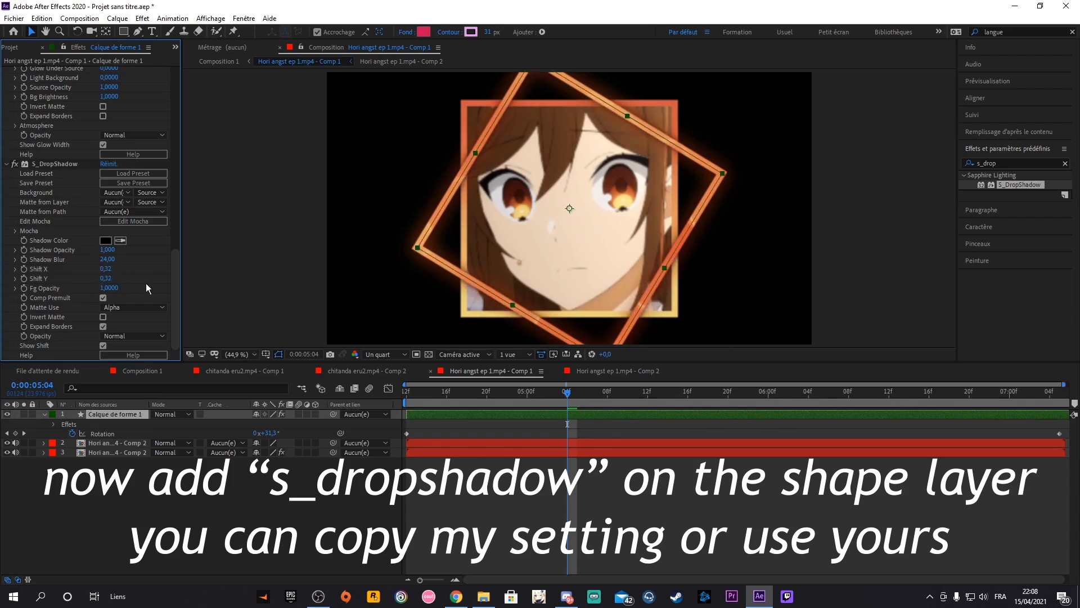
- Eyedropper the stroke's orange as the drop shadow colour
{"action": "left_click", "coordinate": [105, 240]}
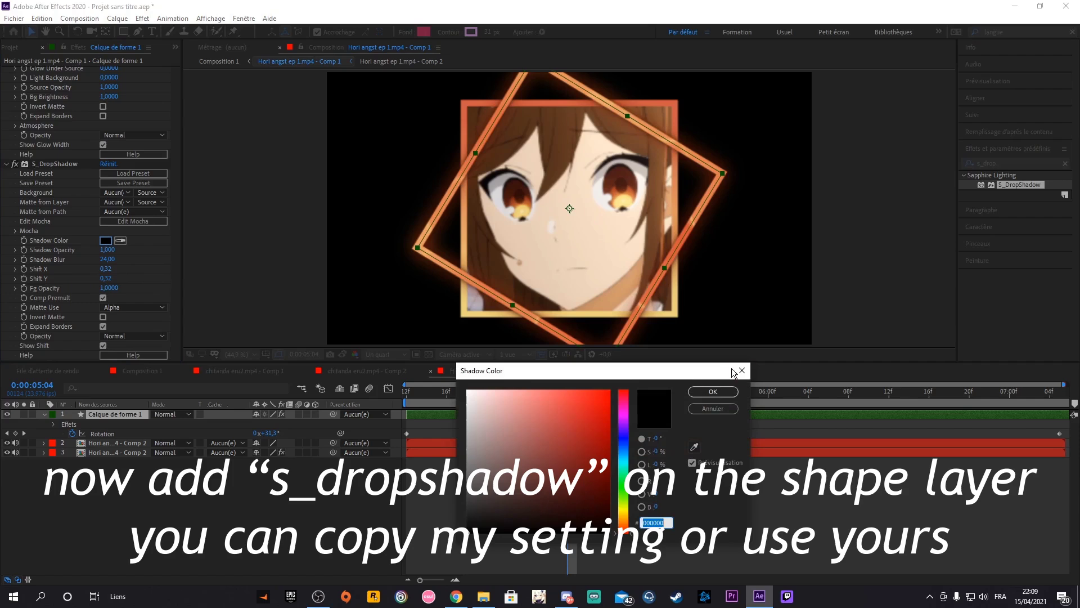
{"action": "left_click", "coordinate": [741, 370]}
{"action": "left_click", "coordinate": [120, 240]}
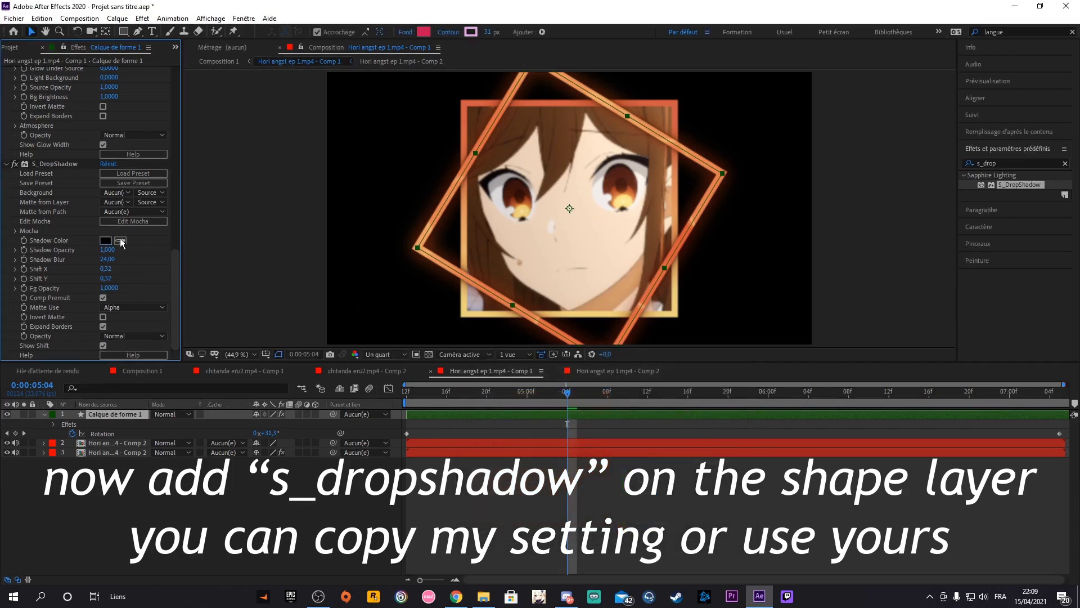
{"action": "left_click", "coordinate": [460, 180]}
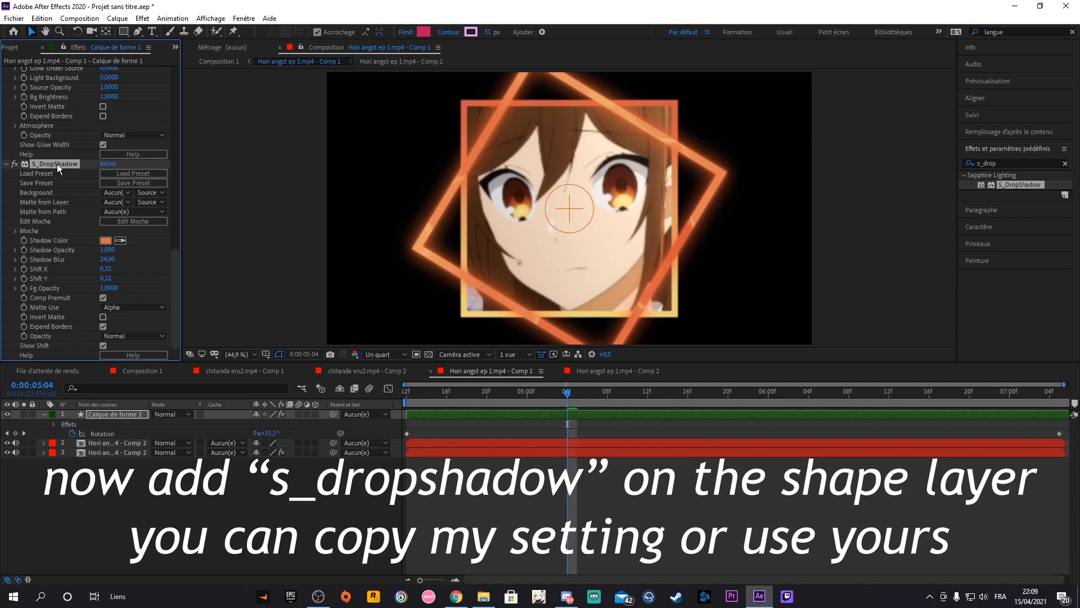
{"action": "left_click", "coordinate": [479, 451]}
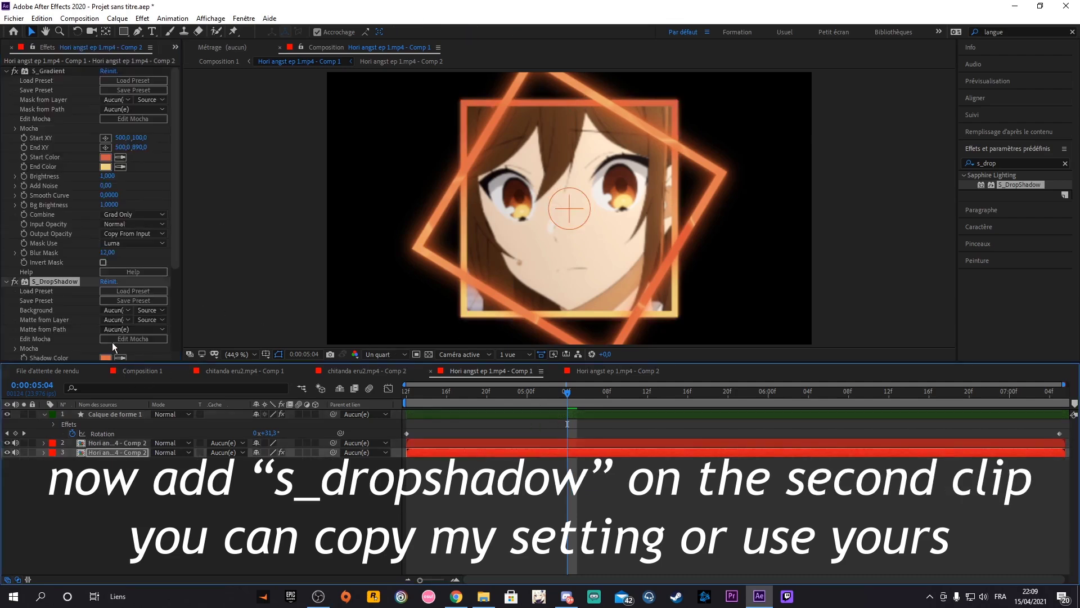
- Set the lower Comp 2 clip's S_DropShadow Shift X and Shift Y to 12,00
{"action": "scroll", "coordinate": [49, 336], "scroll_direction": "down", "scroll_amount": 5}
{"action": "left_click_drag", "start_coordinate": [105, 284], "coordinate": [124, 292]}
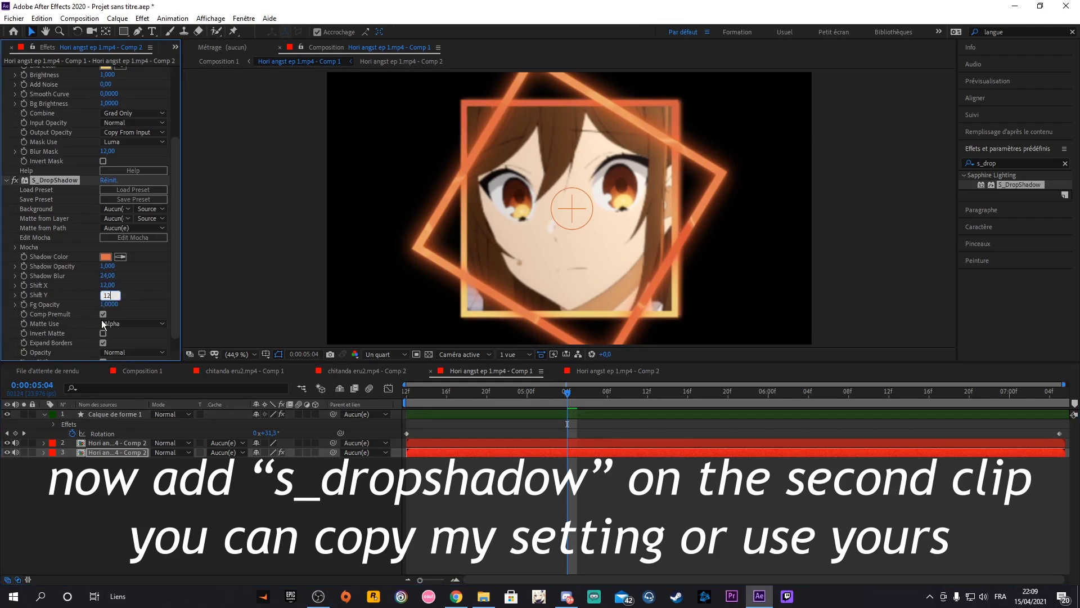
{"action": "left_click", "coordinate": [683, 477]}
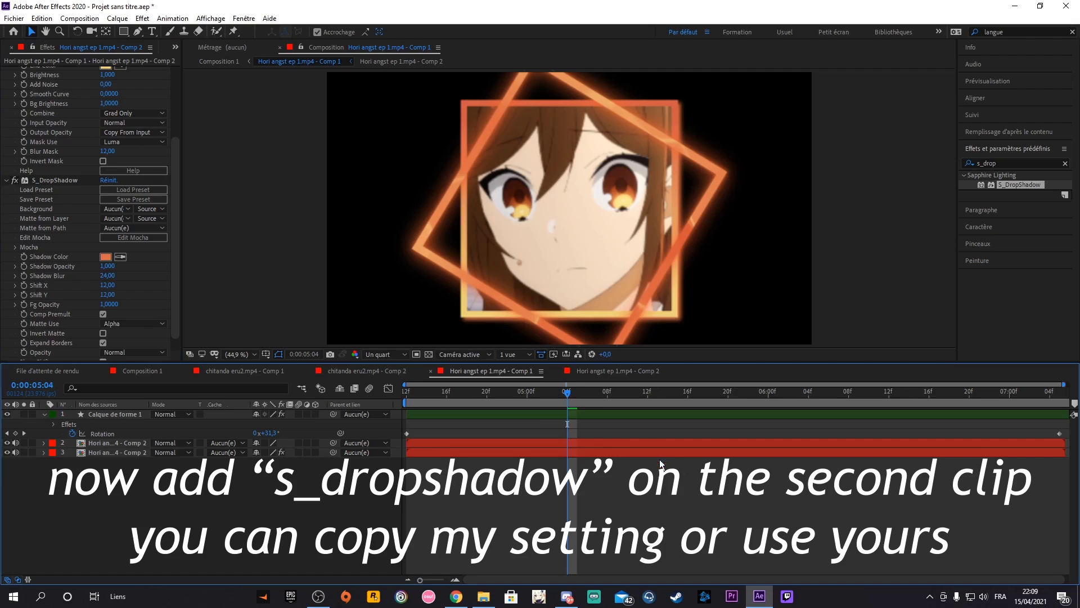
{"action": "left_click", "coordinate": [580, 447]}
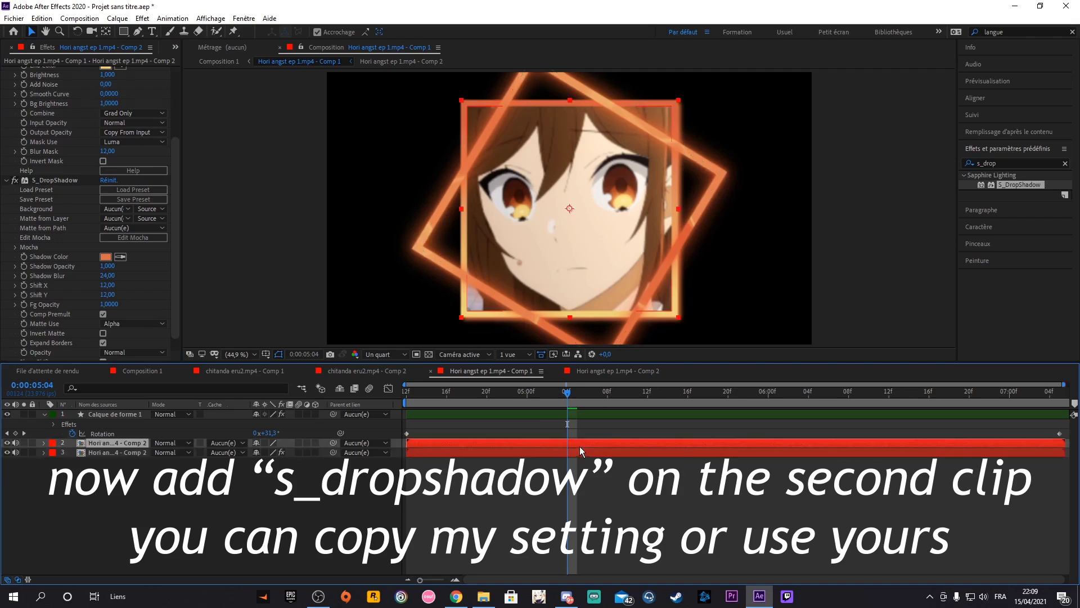
{"action": "left_click", "coordinate": [492, 452]}
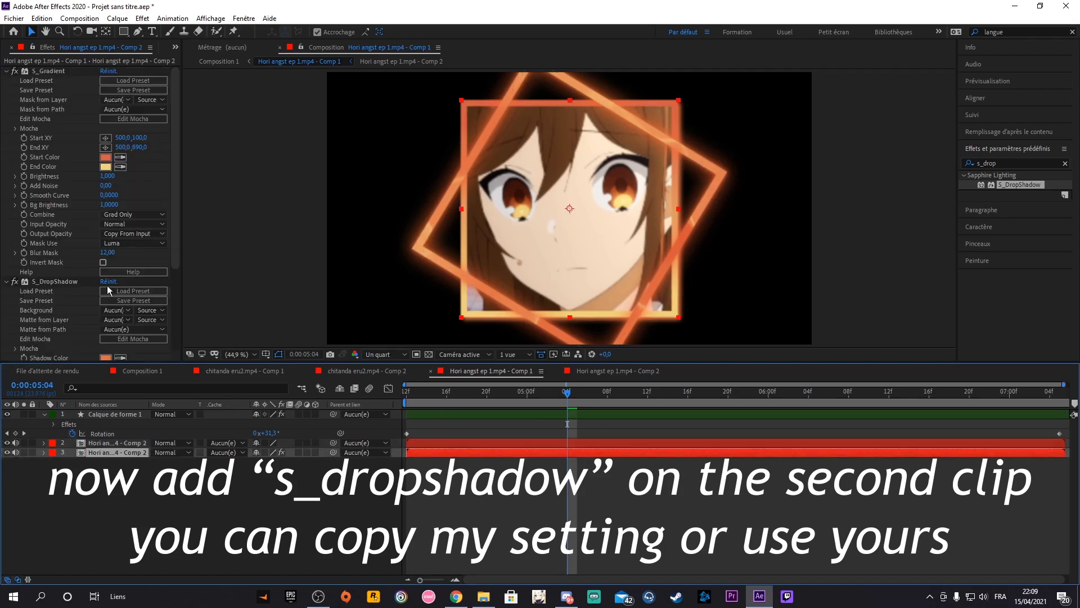
{"action": "left_click_drag", "start_coordinate": [175, 224], "coordinate": [179, 298]}
- Adjust the shadow colour, then eyedropper a light orange from the comp
{"action": "left_click", "coordinate": [105, 240]}
{"action": "left_click_drag", "start_coordinate": [573, 418], "coordinate": [544, 422]}
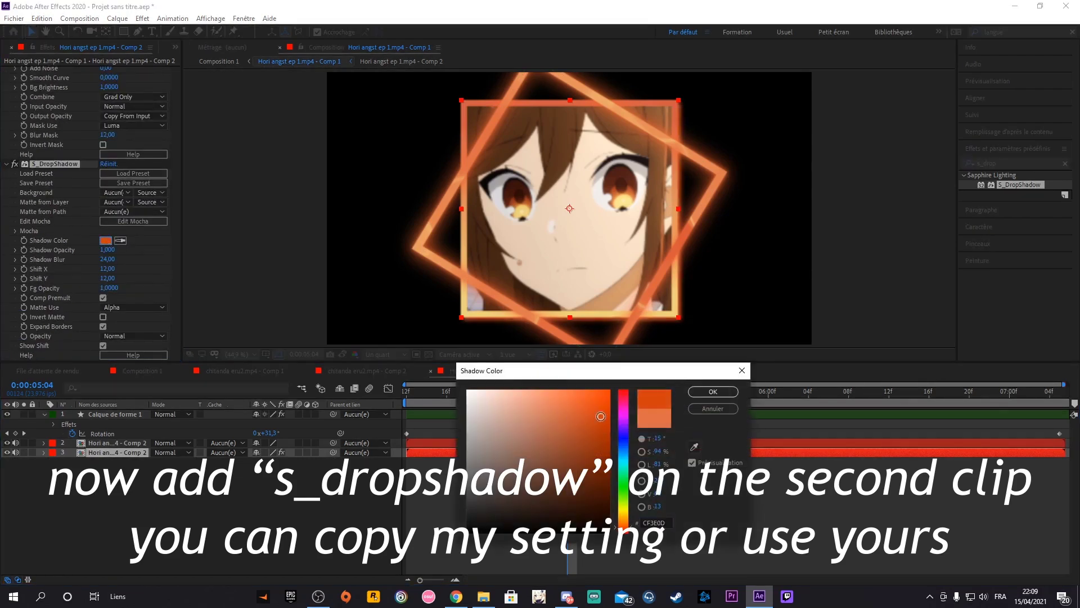
{"action": "left_click_drag", "start_coordinate": [625, 524], "coordinate": [626, 516]}
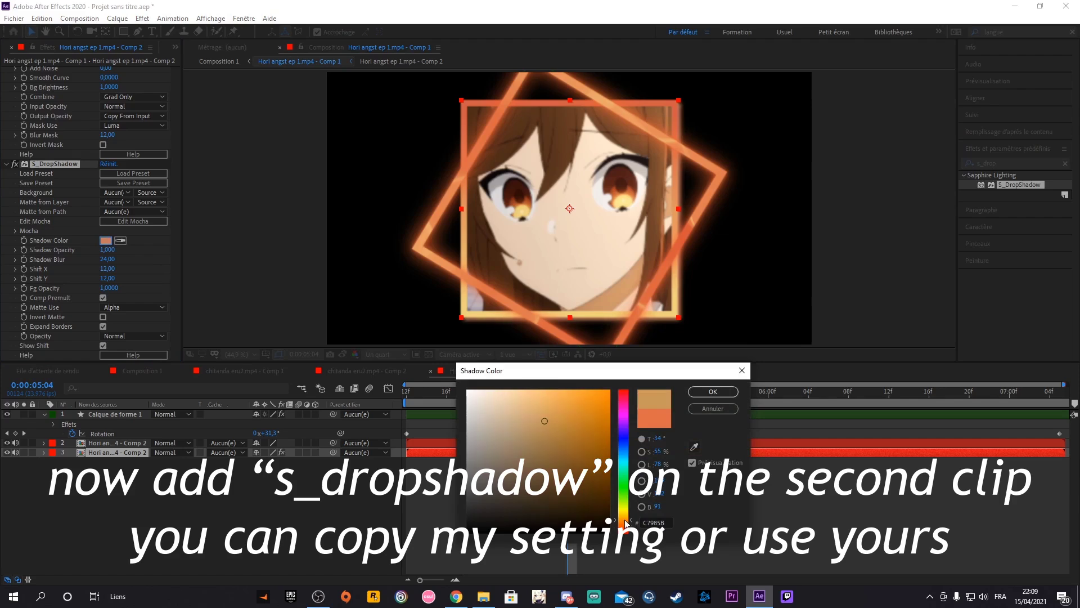
{"action": "mouse_move", "coordinate": [492, 437]}
{"action": "left_mouse_down"}
{"action": "mouse_move", "coordinate": [576, 414]}
{"action": "mouse_move", "coordinate": [586, 483]}
{"action": "left_mouse_up"}
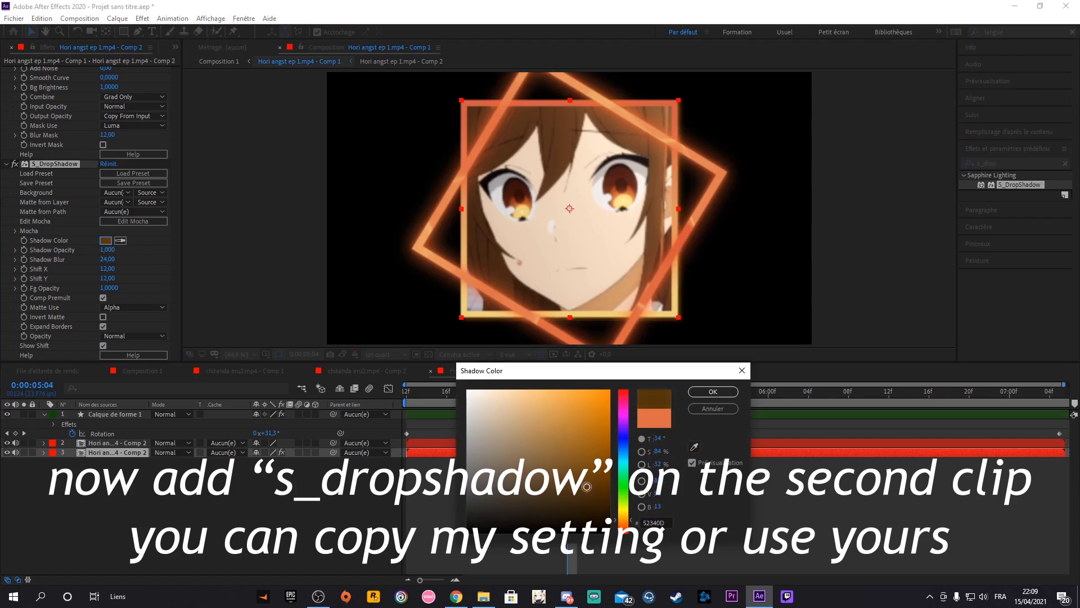
{"action": "left_click_drag", "start_coordinate": [587, 486], "coordinate": [594, 471]}
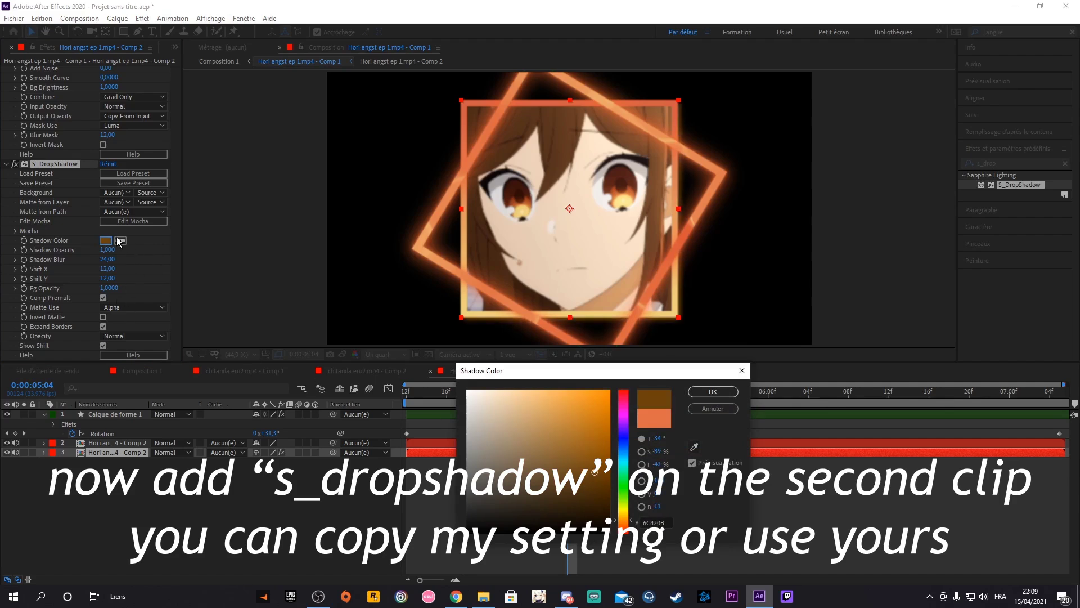
{"action": "left_click", "coordinate": [712, 391]}
{"action": "left_click", "coordinate": [120, 241]}
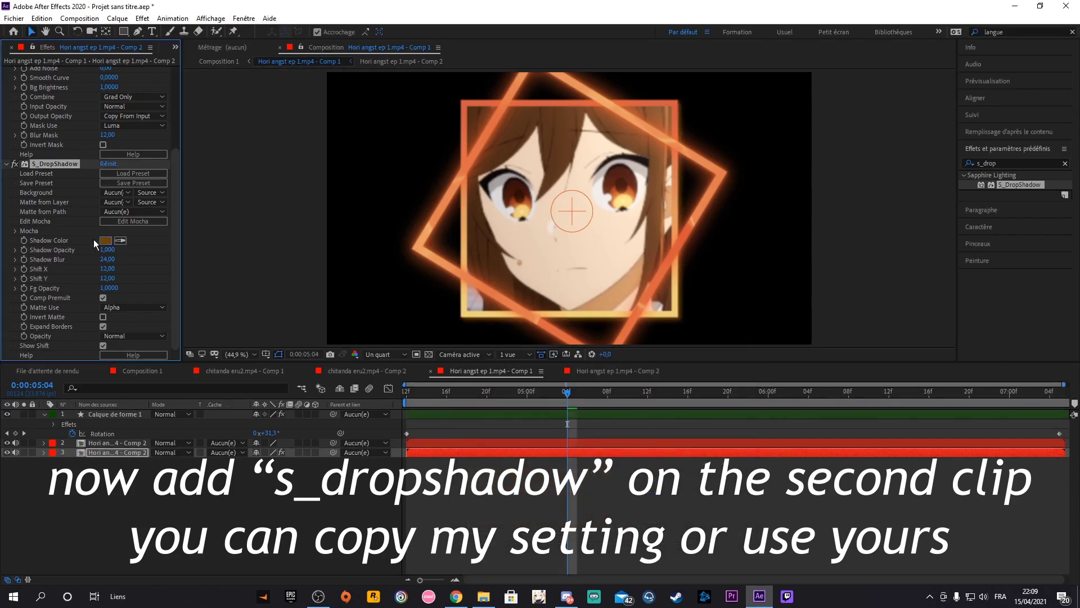
{"action": "left_click", "coordinate": [676, 214]}
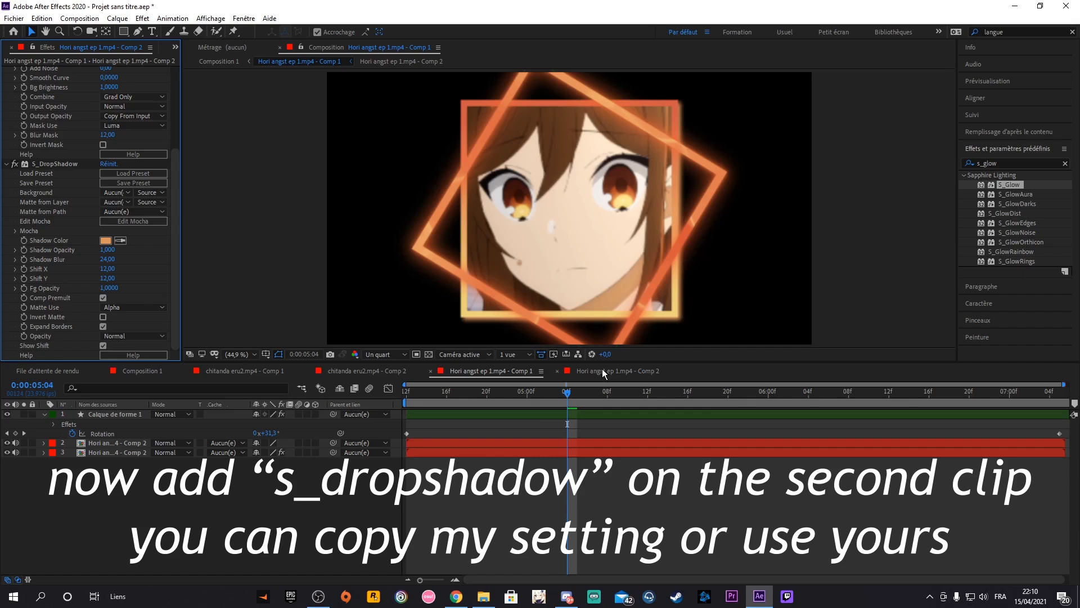
{"action": "key", "text": "u"}
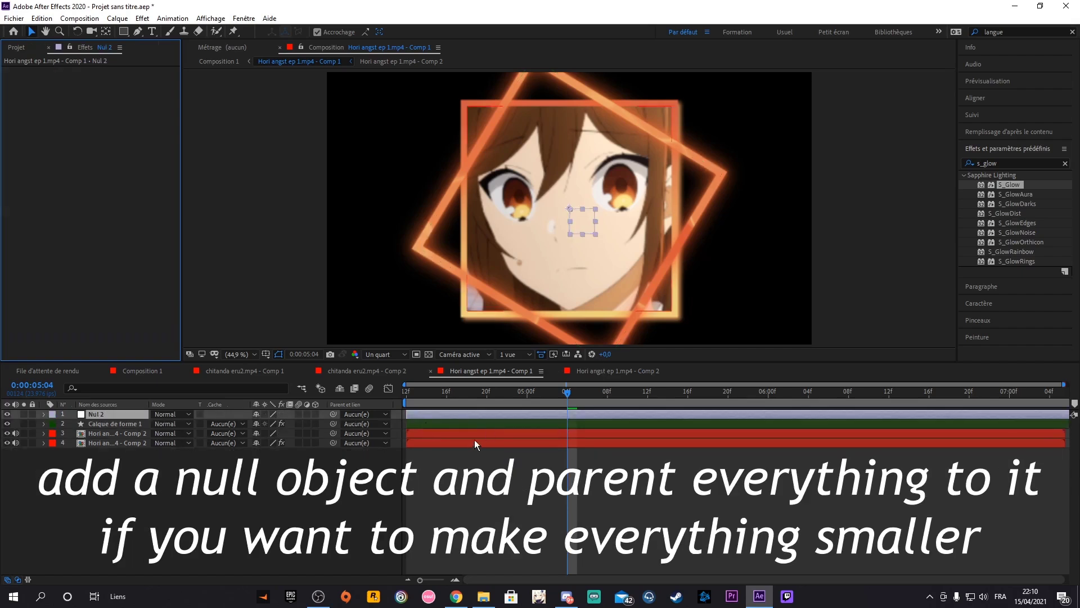
- Parent the shape layer and both Comp 2 clips to Nul 2
{"action": "left_click", "coordinate": [474, 441]}
{"action": "left_click", "coordinate": [487, 423], "text": "shift"}
{"action": "left_click_drag", "start_coordinate": [333, 423], "coordinate": [130, 416]}
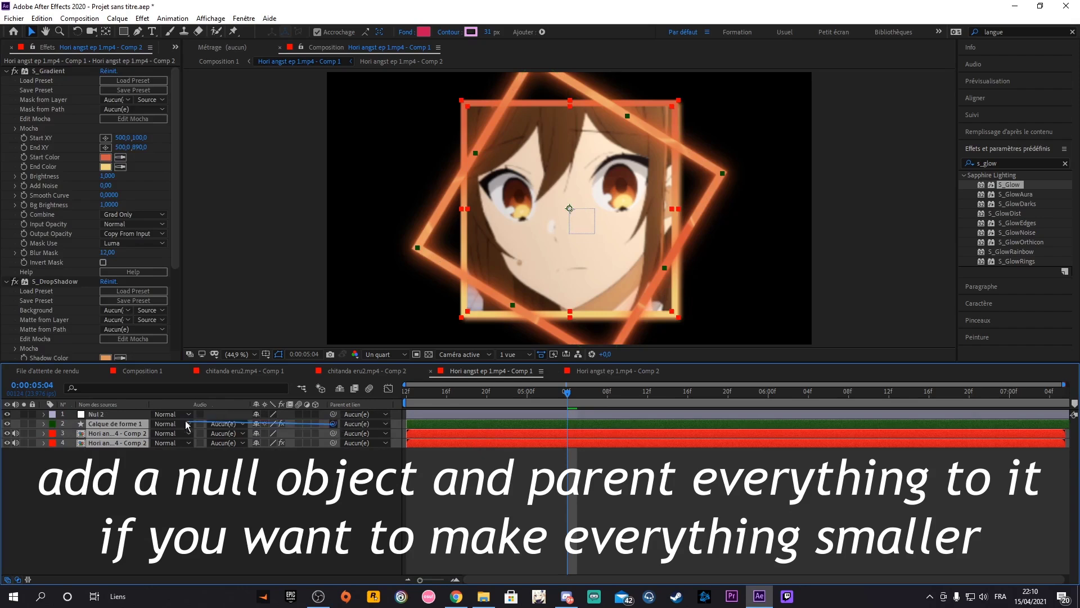
- Scale Nul 2 down to 73% and move the playhead to 0:00:04:12
{"action": "left_click", "coordinate": [441, 416]}
{"action": "key", "text": "s"}
{"action": "left_click_drag", "start_coordinate": [278, 423], "coordinate": [258, 423]}
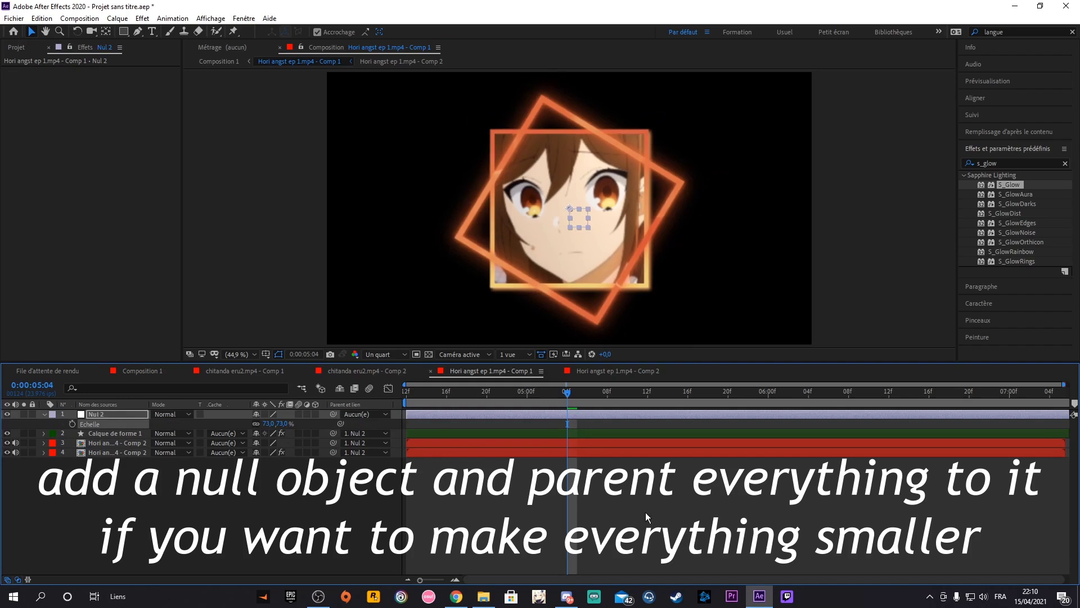
{"action": "left_click", "coordinate": [646, 512]}
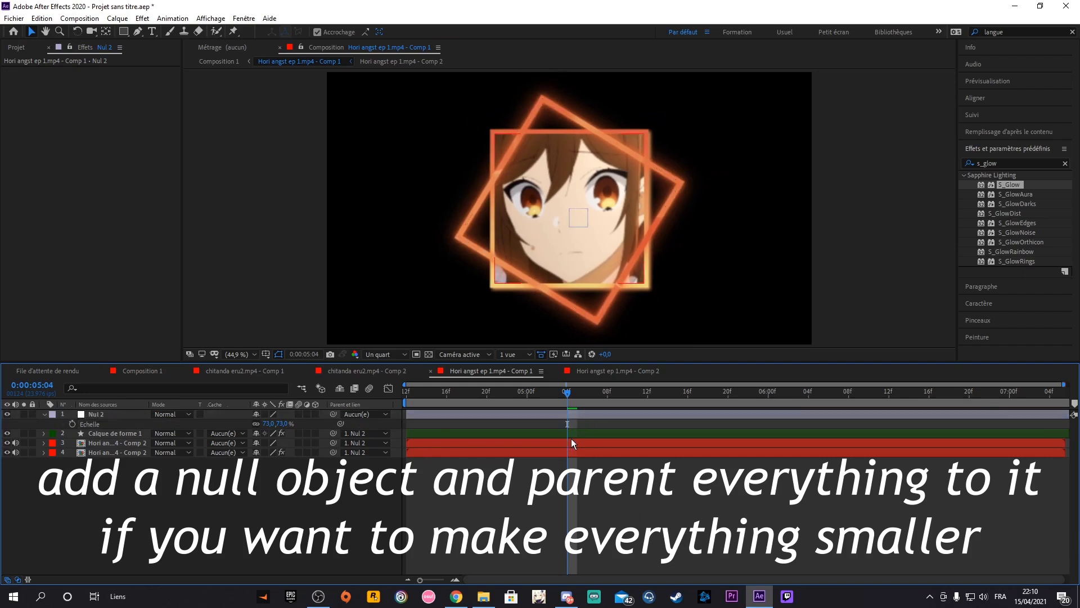
{"action": "key", "text": "s"}
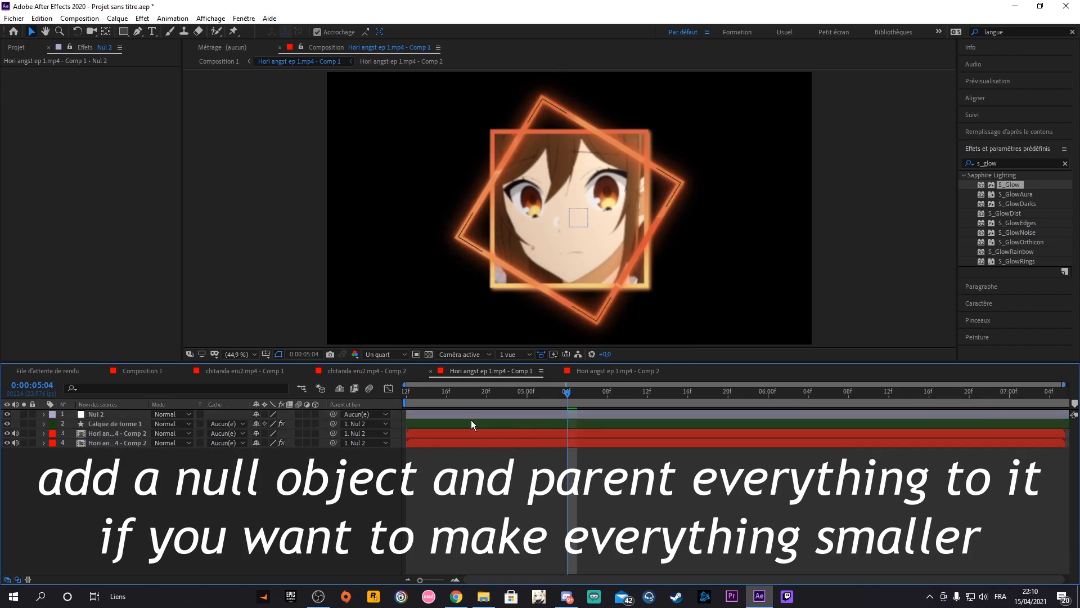
{"action": "left_click", "coordinate": [407, 394]}
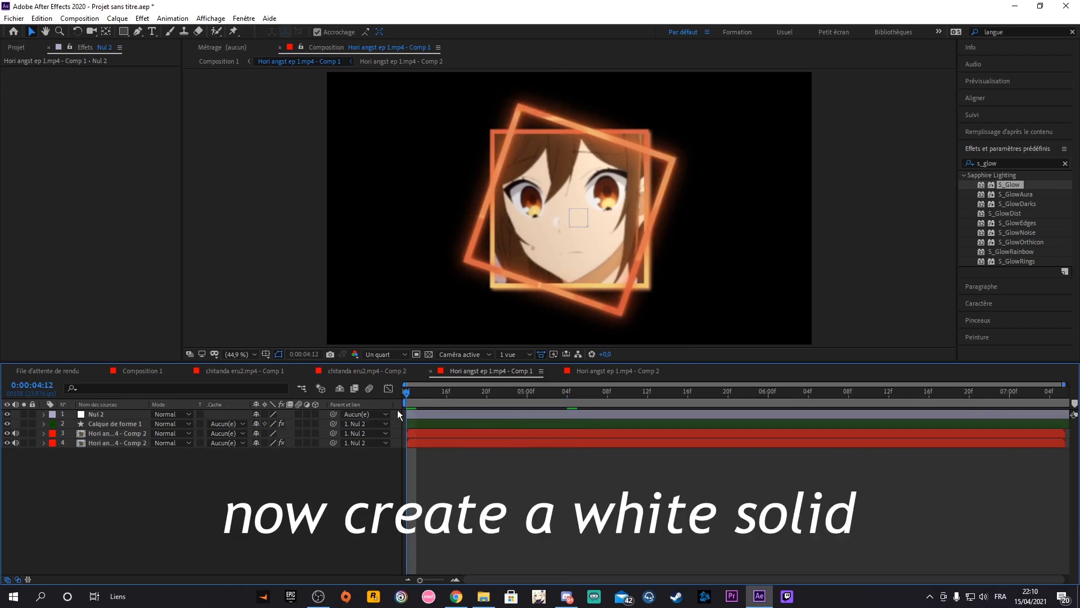
- Create a white (ffffff) solid, Blanc uni 2, and hide it
{"action": "right_click", "coordinate": [398, 411]}
{"action": "left_click", "coordinate": [390, 437]}
{"action": "right_click", "coordinate": [396, 416]}
{"action": "mouse_move", "coordinate": [583, 424]}
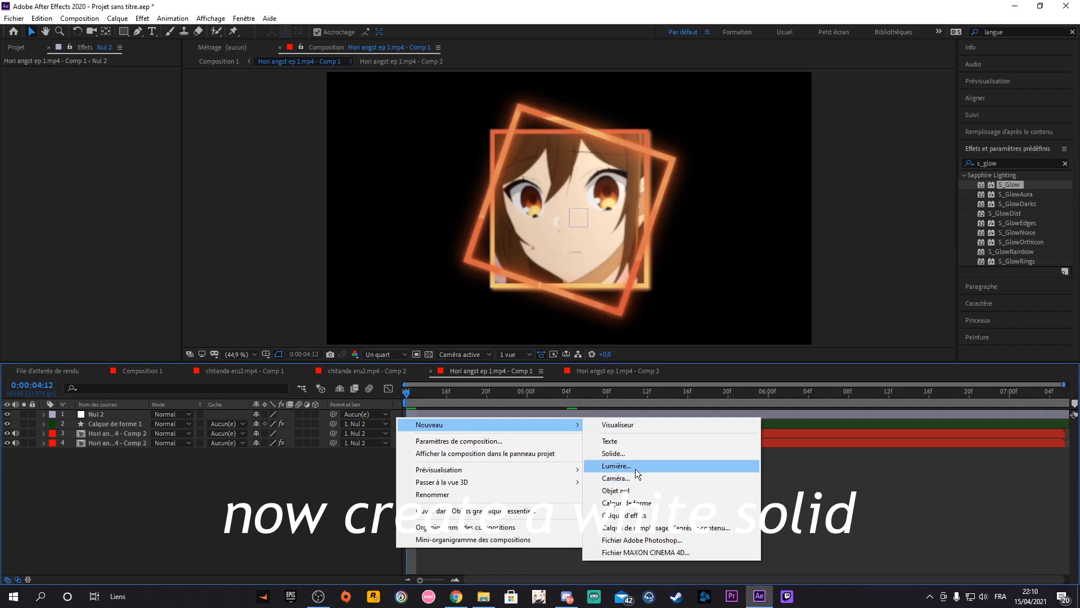
{"action": "left_click", "coordinate": [627, 453]}
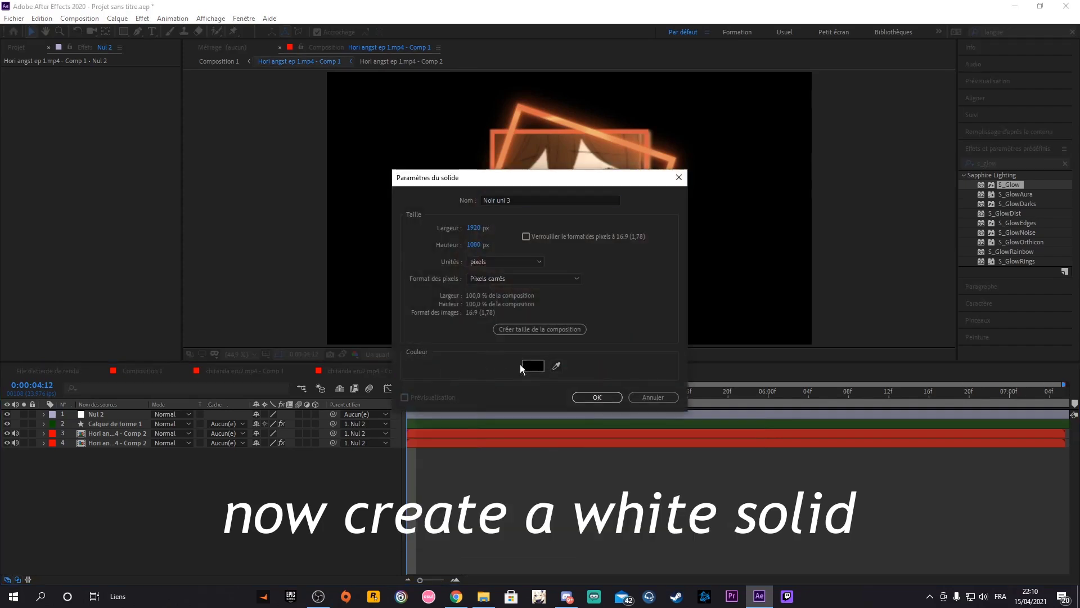
{"action": "left_click", "coordinate": [532, 366]}
{"action": "type", "text": "ffffff"}
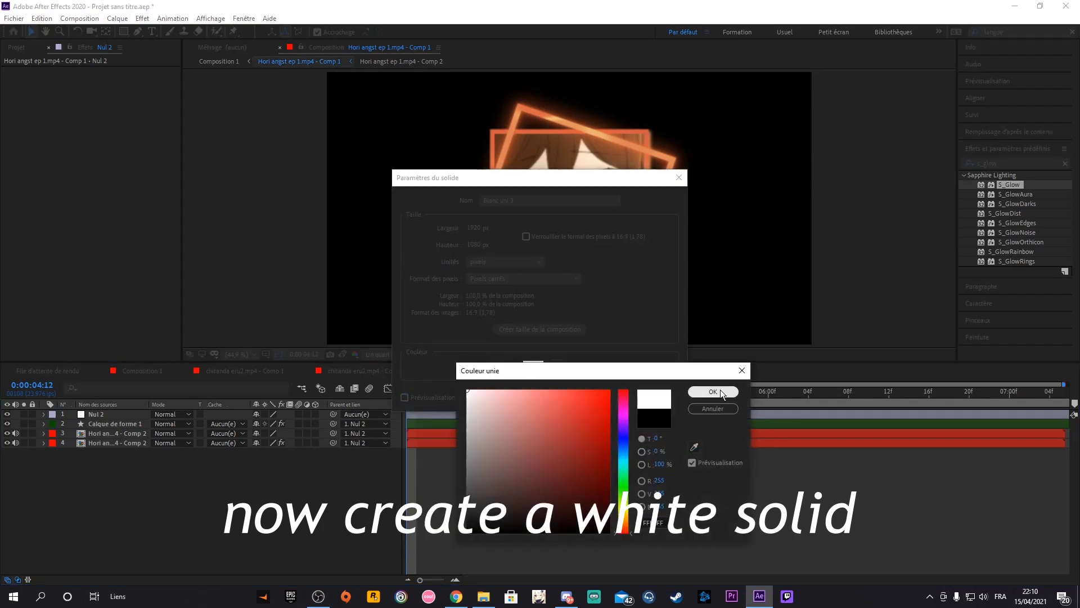
{"action": "left_click", "coordinate": [715, 392]}
{"action": "left_click", "coordinate": [602, 396]}
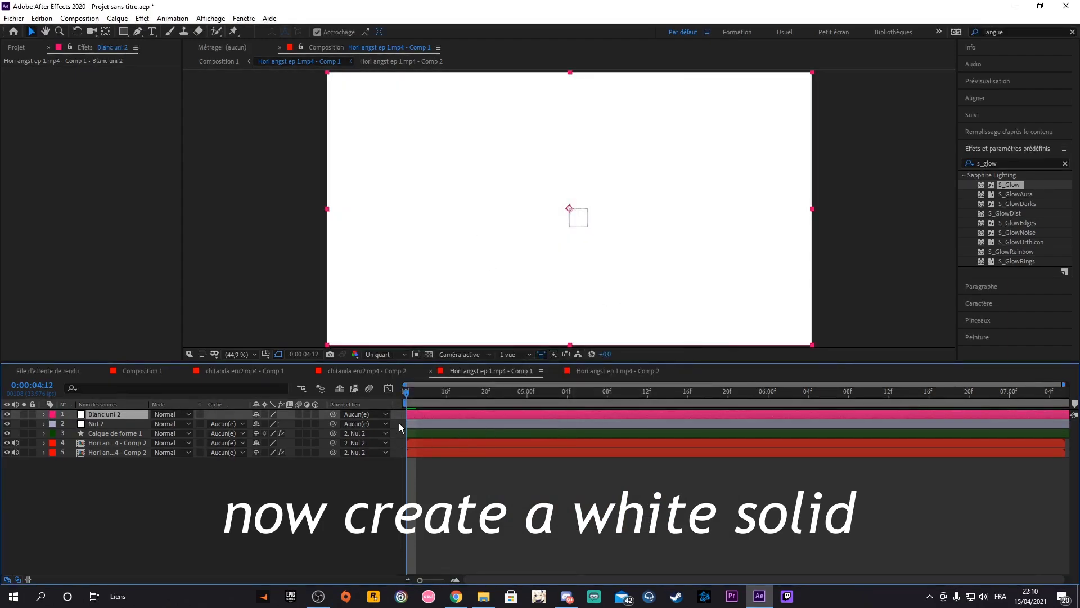
{"action": "left_click", "coordinate": [6, 414]}
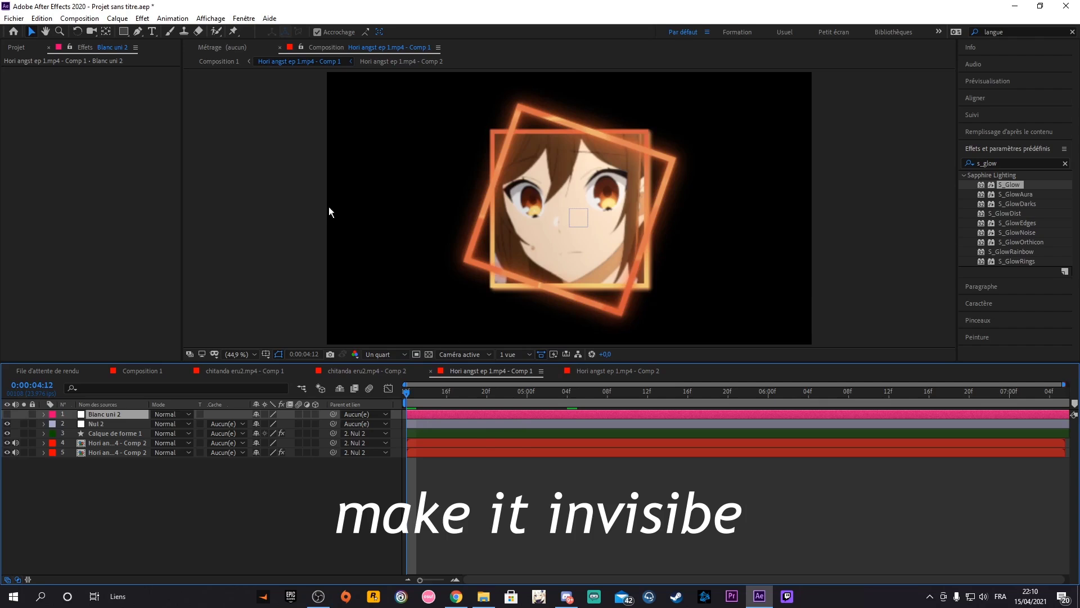
{"action": "left_click", "coordinate": [136, 33]}
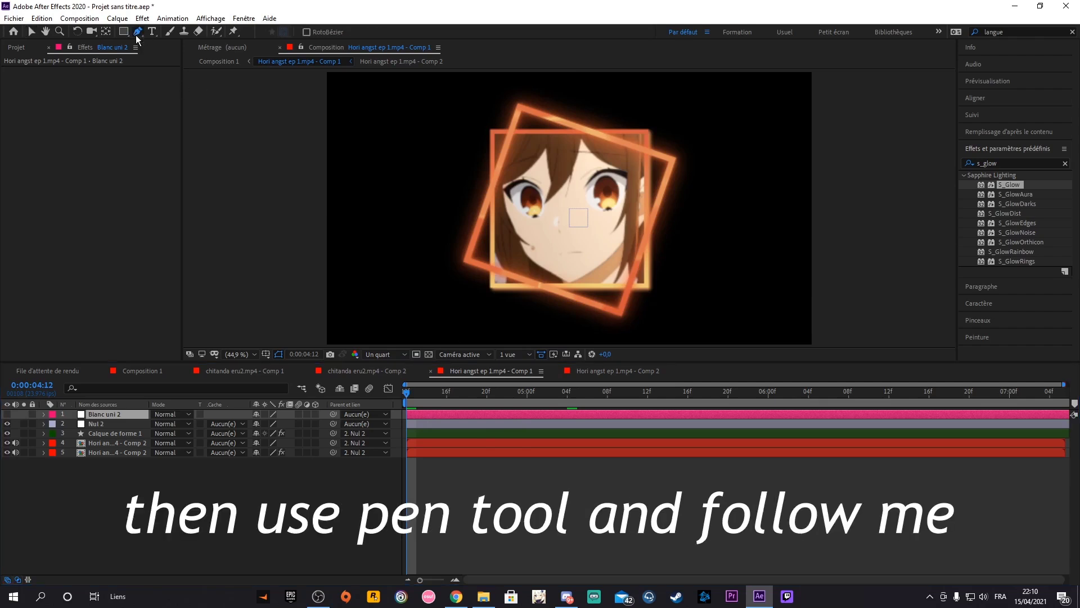
- Draw a mask line from left of the frame to the face centre and zoom to 33.3%
{"action": "left_click", "coordinate": [298, 214]}
{"action": "left_click", "coordinate": [561, 214]}
{"action": "left_click", "coordinate": [446, 417]}
{"action": "left_click", "coordinate": [239, 354]}
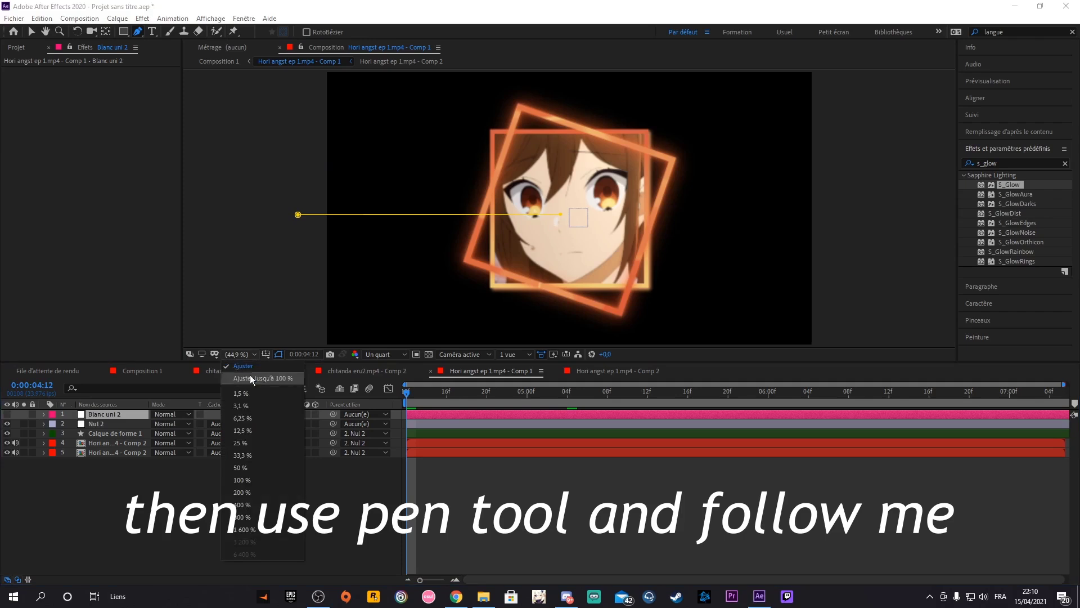
{"action": "left_click", "coordinate": [261, 454]}
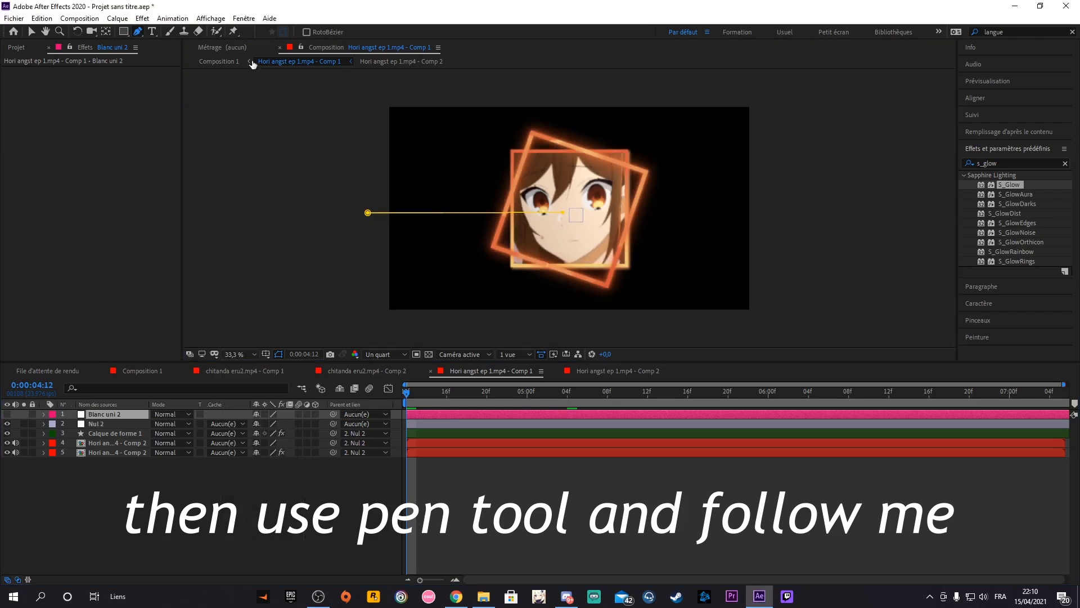
- Draw mask lines from the upper-left, top, upper-right and right edges to the face centre
{"action": "left_click", "coordinate": [358, 86]}
{"action": "left_click", "coordinate": [564, 211]}
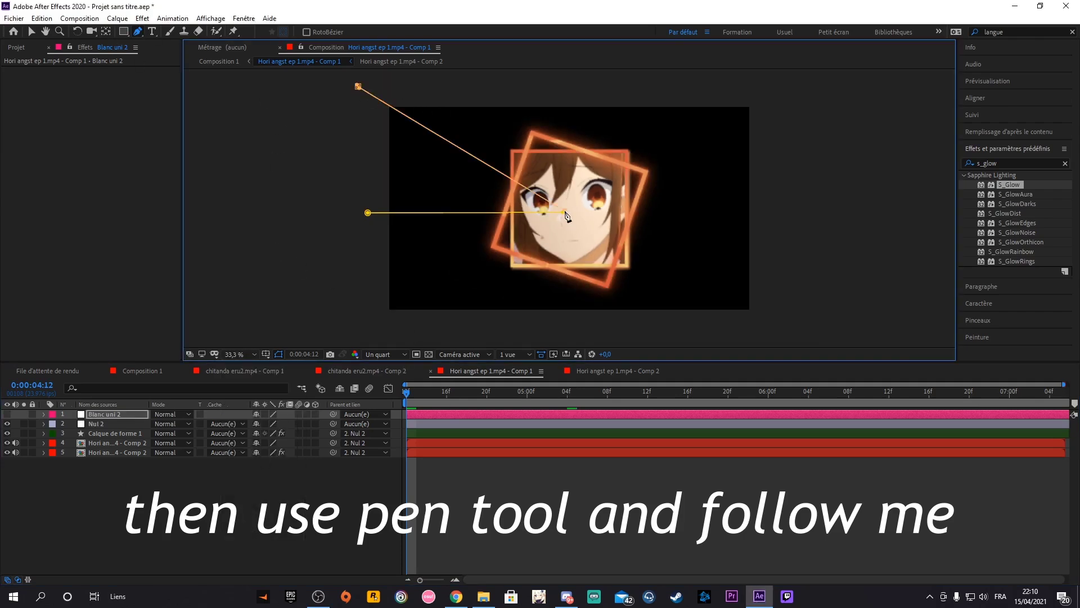
{"action": "left_click", "coordinate": [514, 415]}
{"action": "left_click", "coordinate": [562, 77]}
{"action": "left_click", "coordinate": [565, 210]}
{"action": "left_click", "coordinate": [550, 414]}
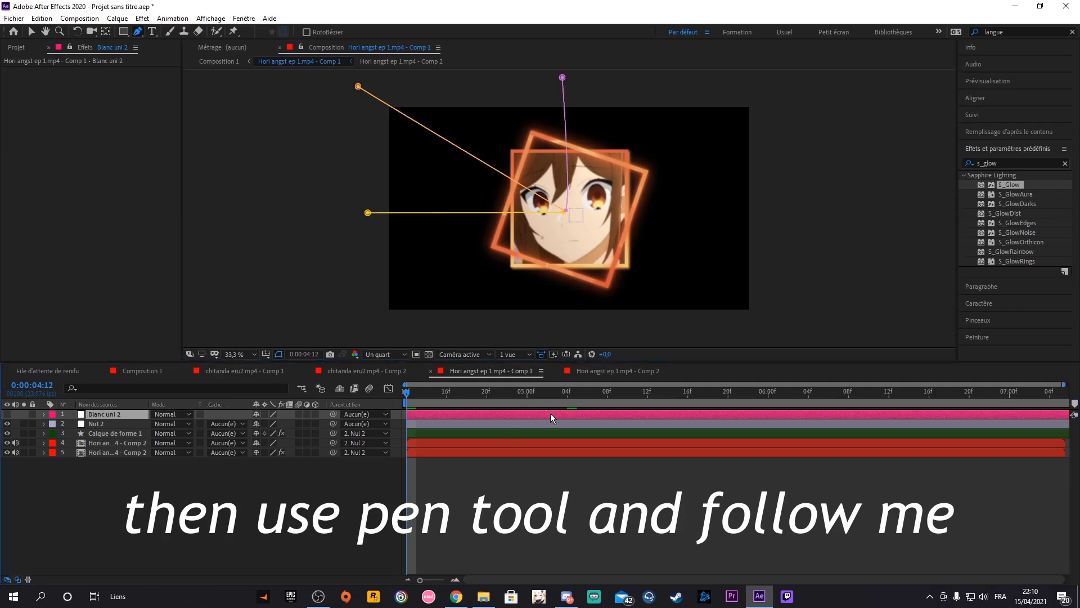
{"action": "left_click", "coordinate": [756, 100]}
{"action": "left_click", "coordinate": [565, 210]}
{"action": "left_click", "coordinate": [556, 415]}
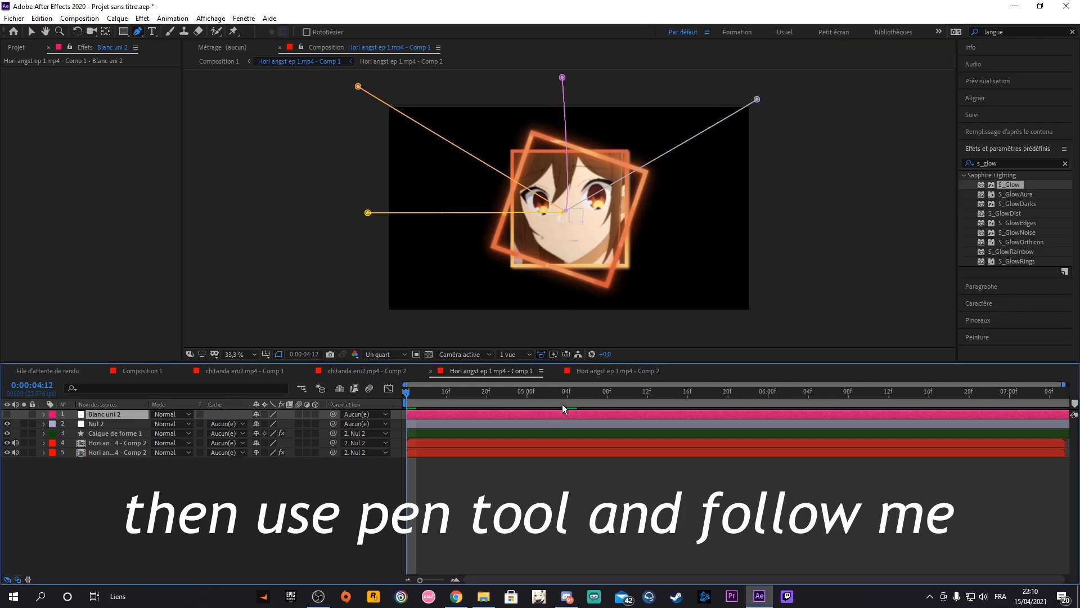
{"action": "left_click", "coordinate": [796, 201]}
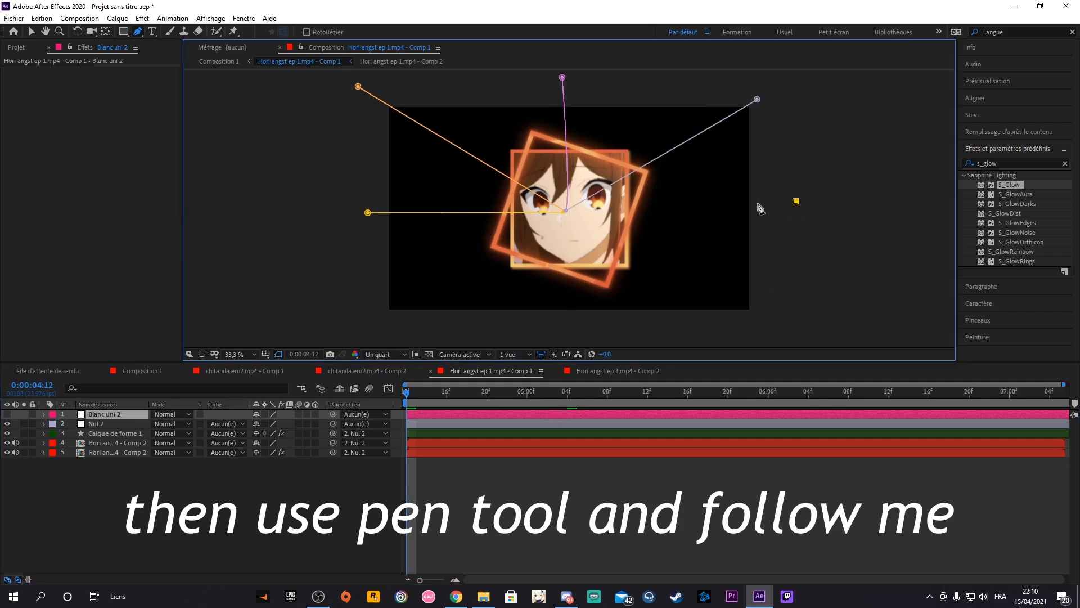
{"action": "left_click", "coordinate": [566, 213]}
{"action": "left_click", "coordinate": [583, 419]}
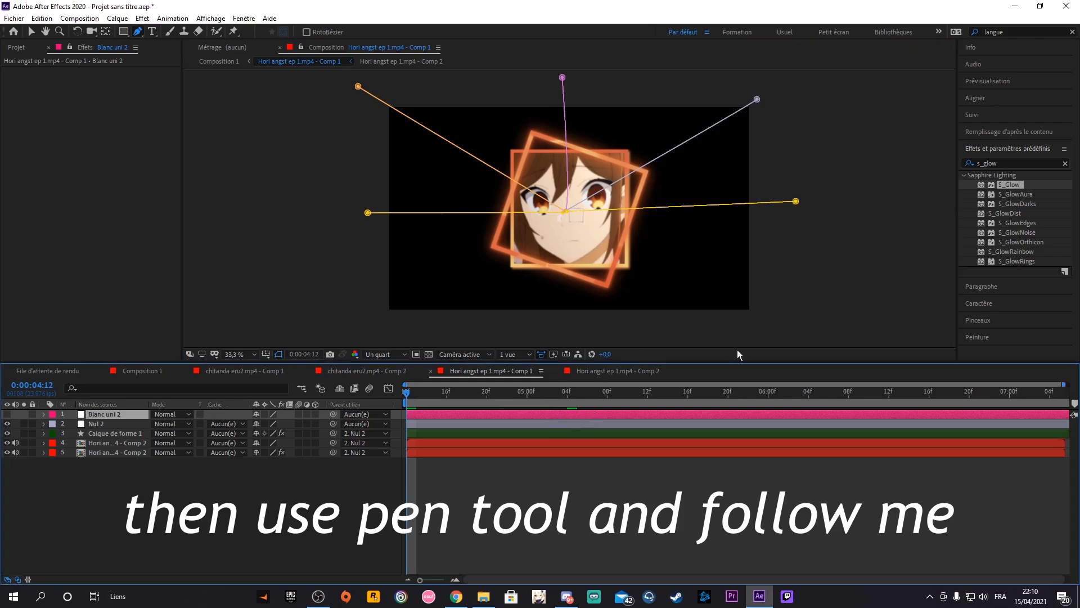
- Add the lower-right, bottom and lower-left mask lines and search effects for '3D stroke'
{"action": "left_click", "coordinate": [762, 320]}
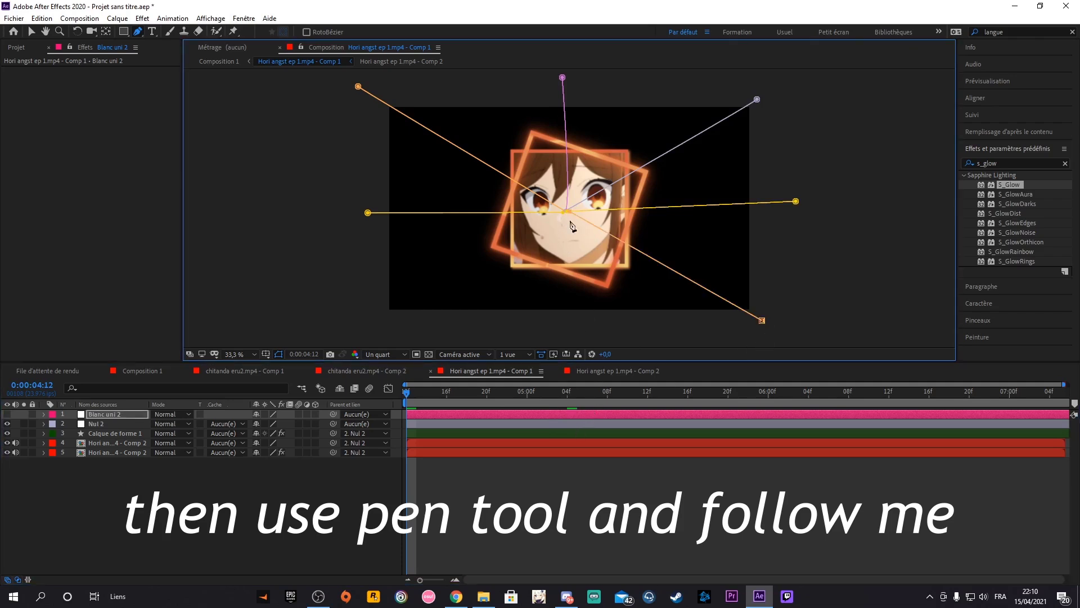
{"action": "left_click", "coordinate": [499, 417]}
{"action": "left_click", "coordinate": [567, 212]}
{"action": "left_click", "coordinate": [525, 417]}
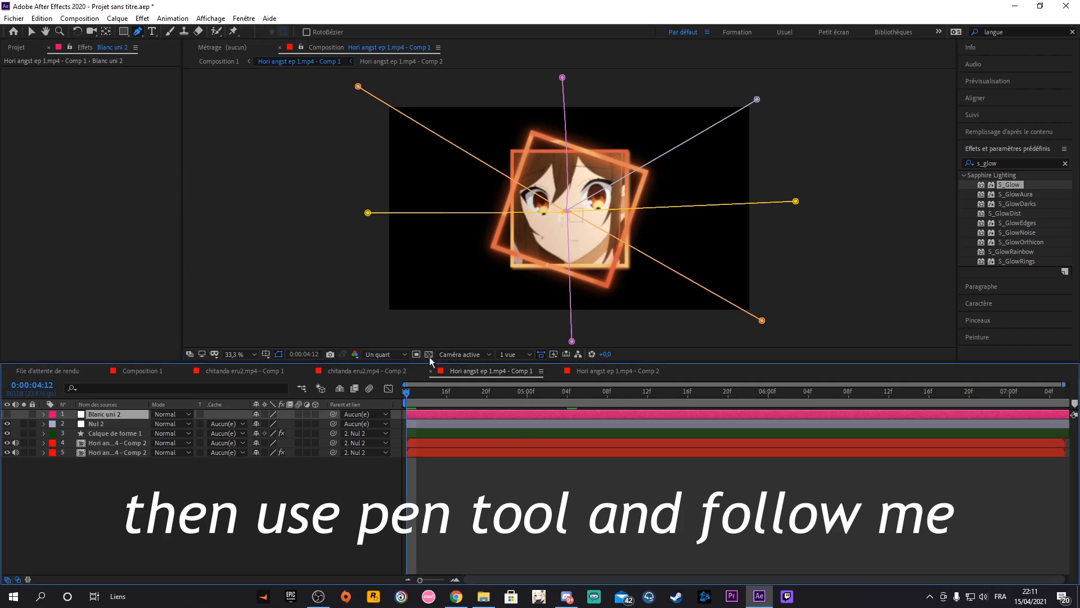
{"action": "left_click", "coordinate": [369, 329]}
{"action": "left_click", "coordinate": [567, 213]}
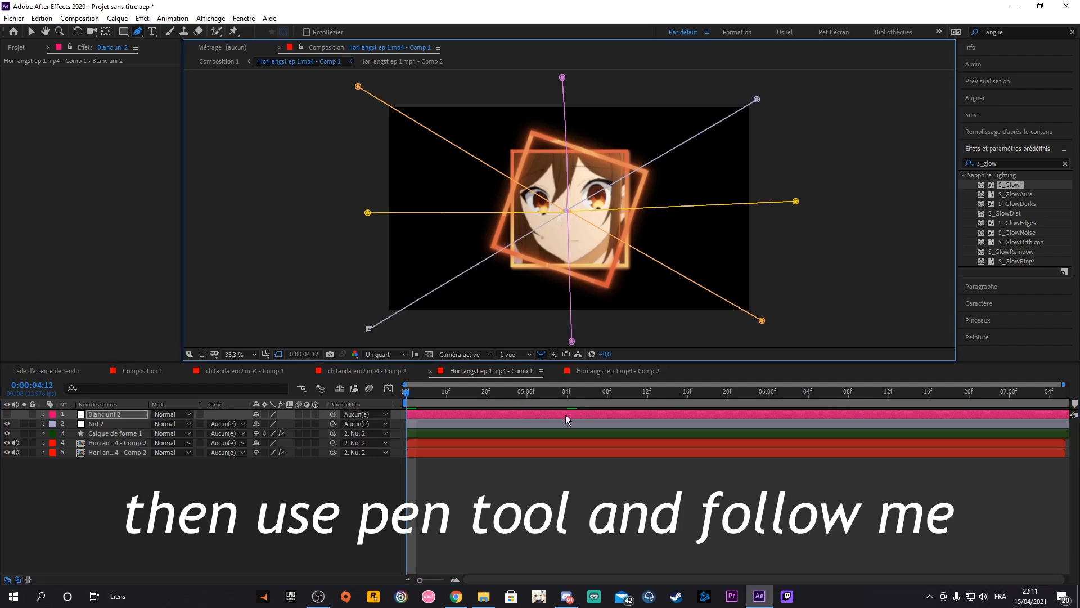
{"action": "left_click", "coordinate": [566, 416]}
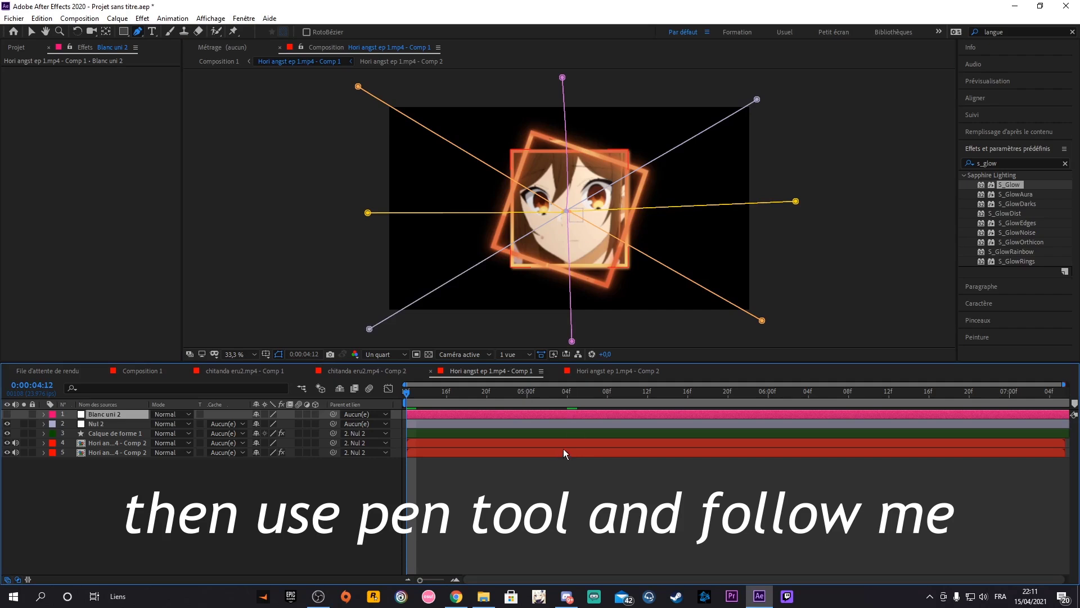
{"action": "left_click", "coordinate": [1014, 163]}
{"action": "type", "text": "3D stroke"}
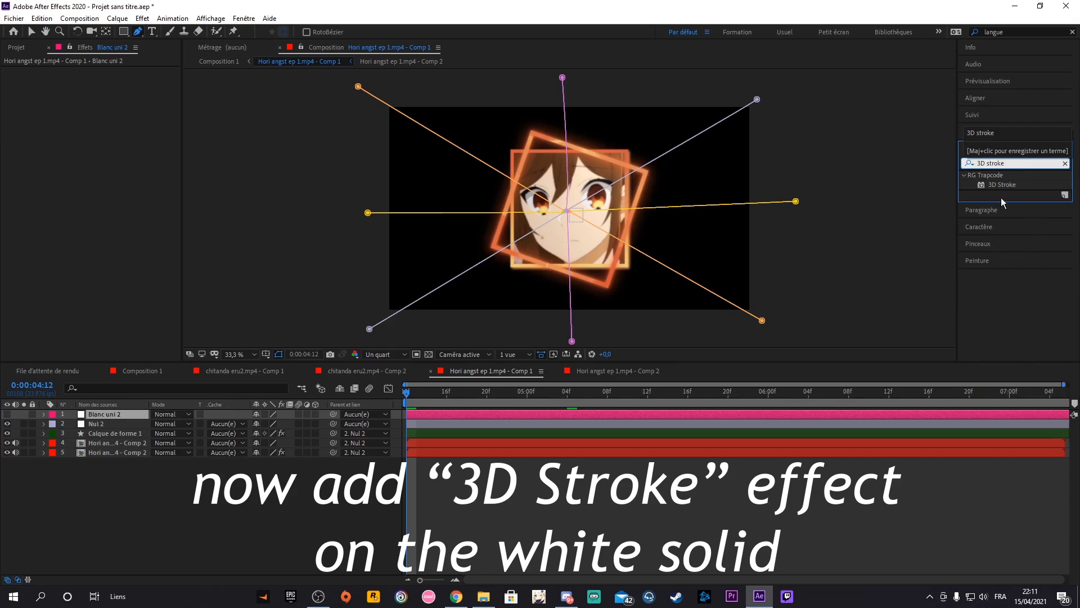
- Apply 3D Stroke to Blanc uni 2, make it visible again, and enable Taper
{"action": "left_click_drag", "start_coordinate": [1016, 184], "coordinate": [650, 409]}
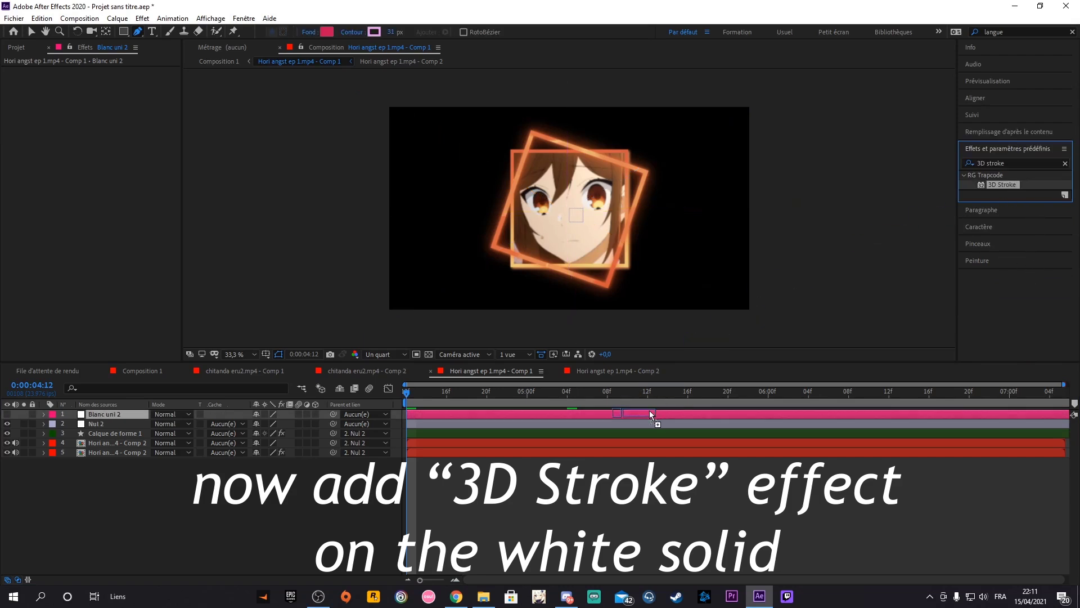
{"action": "left_click_drag", "start_coordinate": [649, 411], "coordinate": [650, 412]}
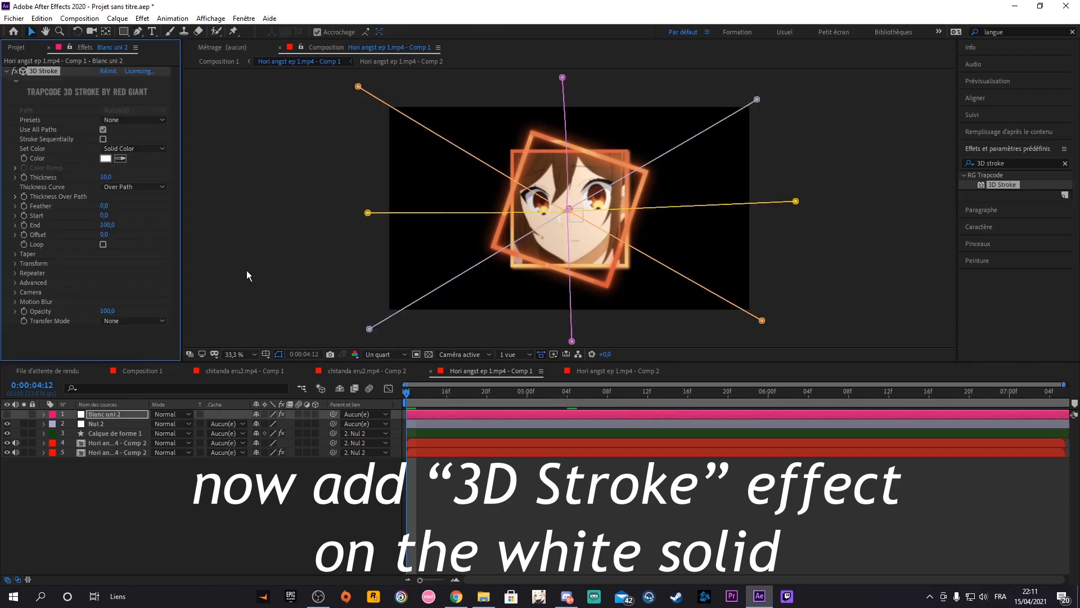
{"action": "left_click", "coordinate": [7, 414]}
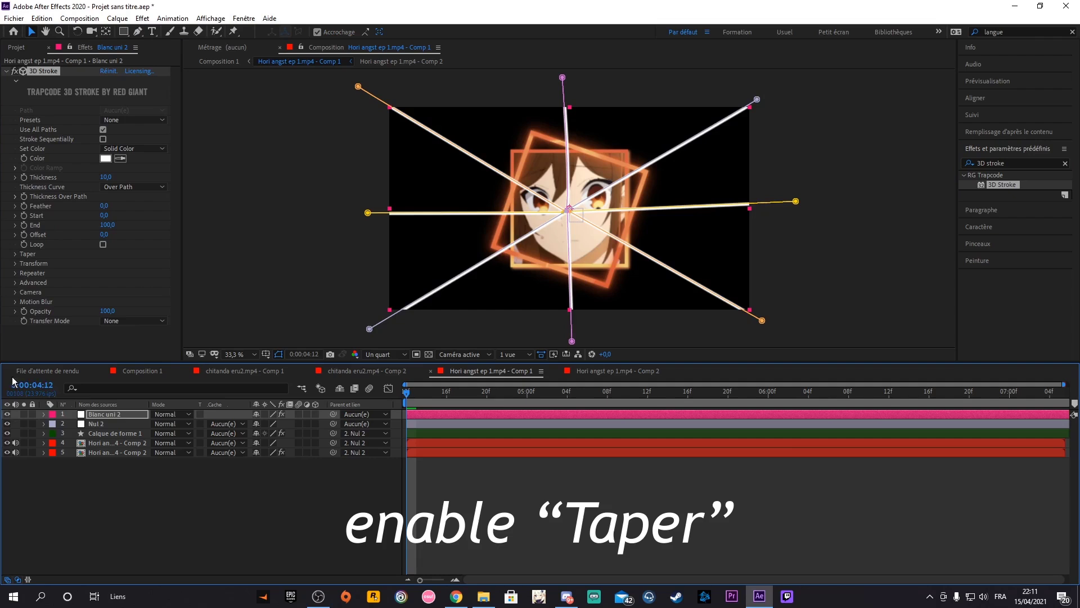
{"action": "left_click", "coordinate": [16, 254]}
{"action": "left_click", "coordinate": [103, 263]}
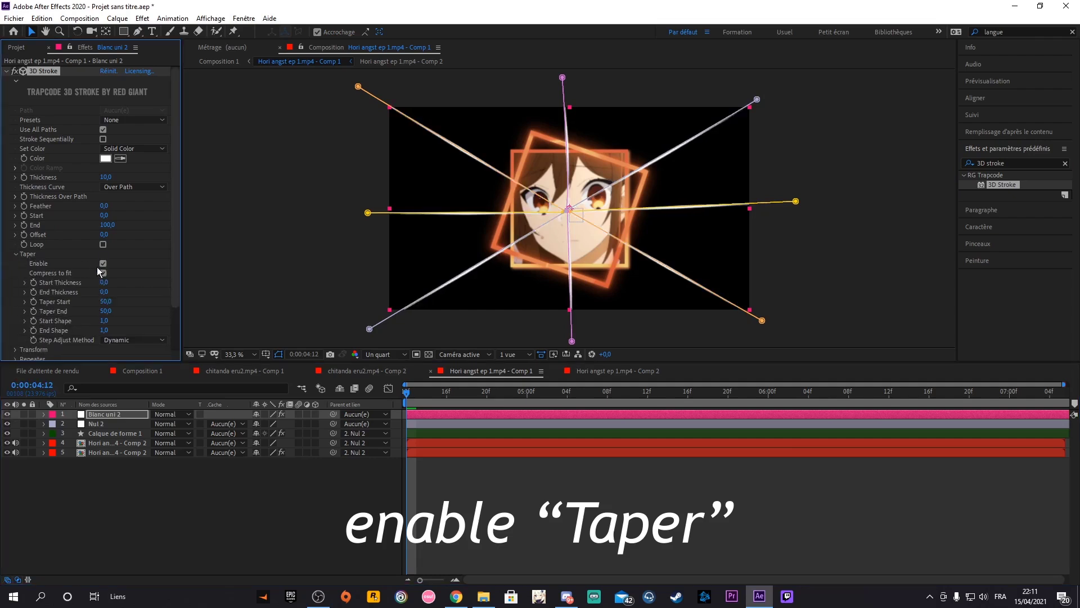
{"action": "left_click", "coordinate": [14, 255]}
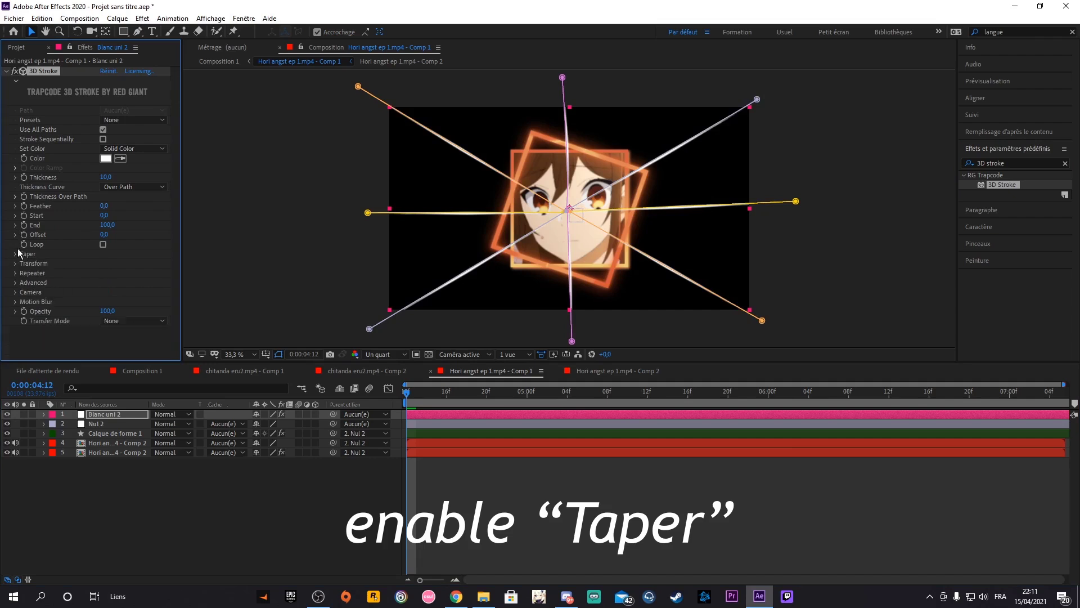
- Keyframe 3D Stroke Offset at -100 at 0:00:07:05 and 115 at the first keyframe
{"action": "key", "text": "u"}
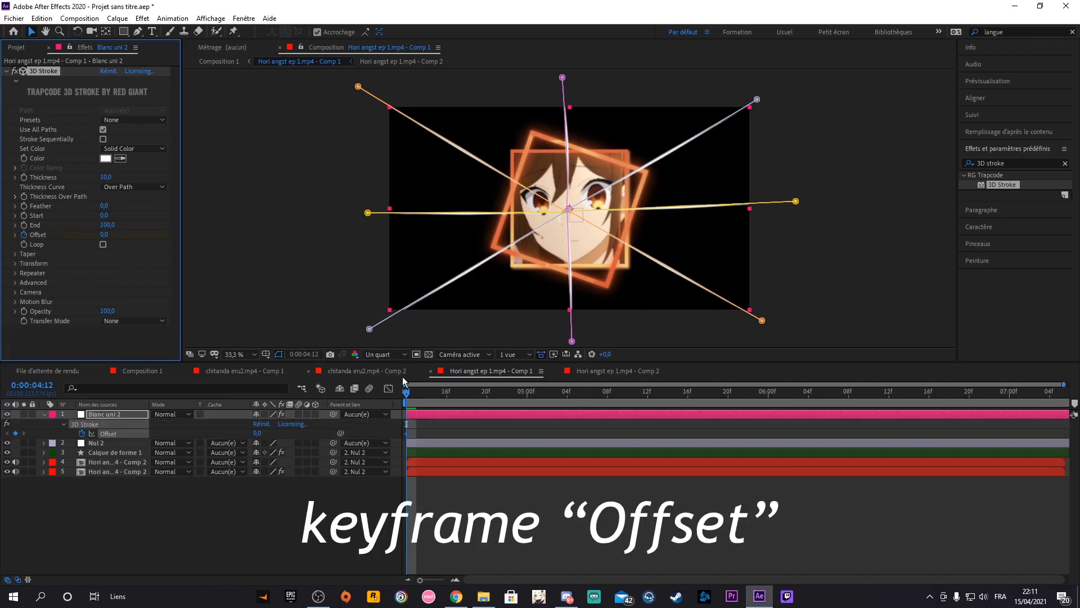
{"action": "left_click_drag", "start_coordinate": [410, 390], "coordinate": [1056, 391]}
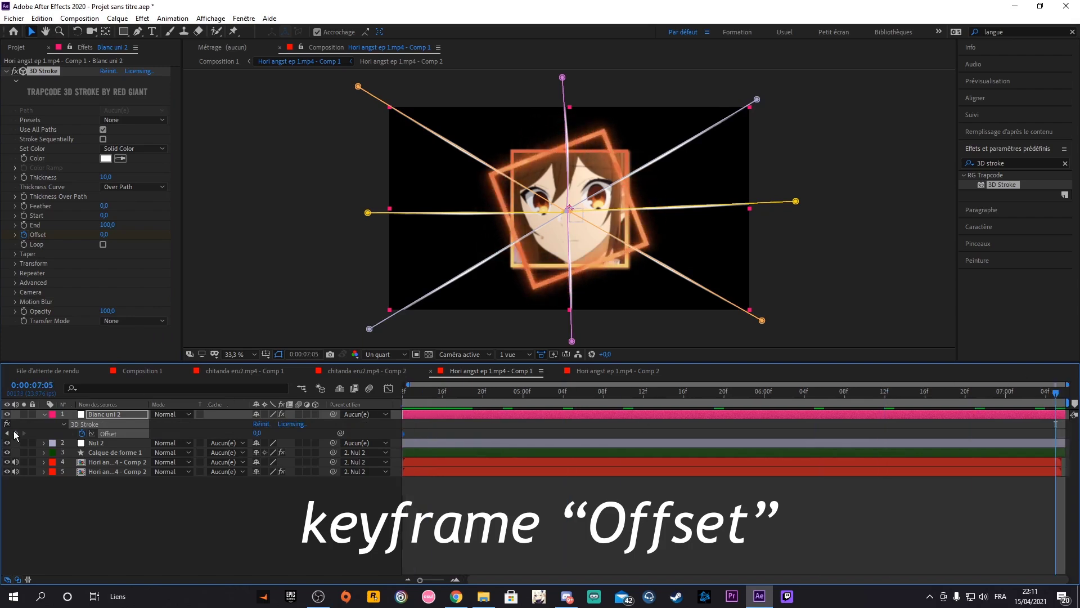
{"action": "left_click", "coordinate": [256, 433]}
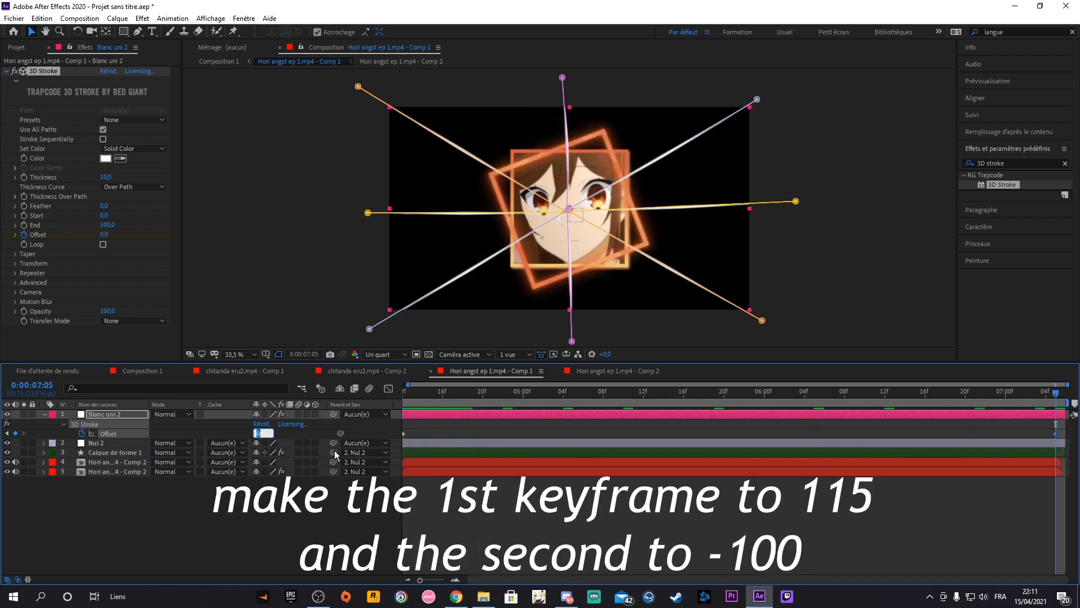
{"action": "type", "text": "-"}
{"action": "key", "text": "Return"}
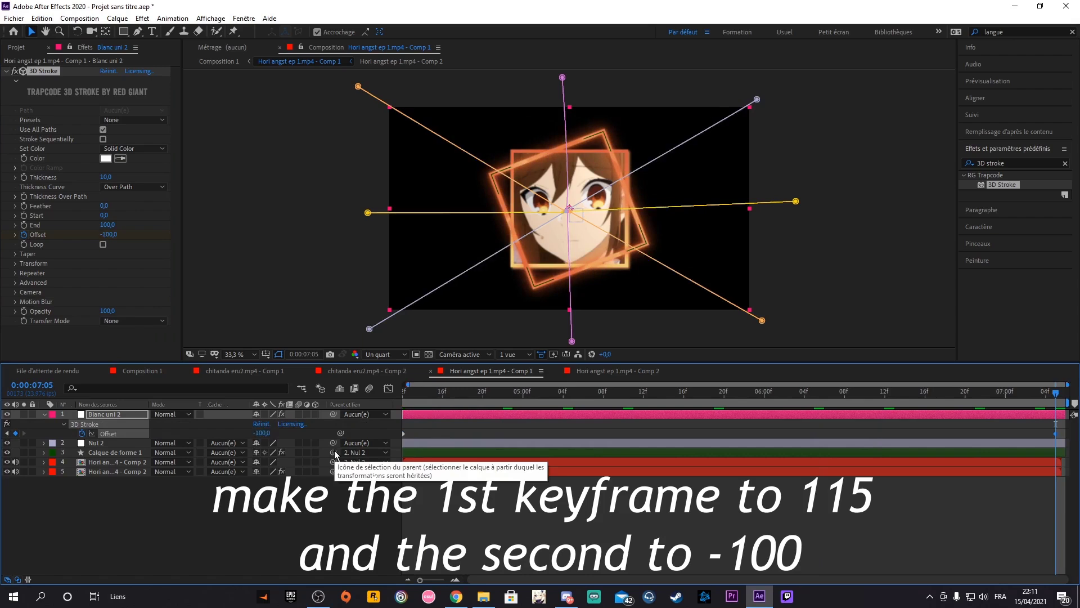
{"action": "key", "text": "j"}
{"action": "left_click", "coordinate": [260, 434]}
{"action": "type", "text": "115"}
{"action": "key", "text": "Return"}
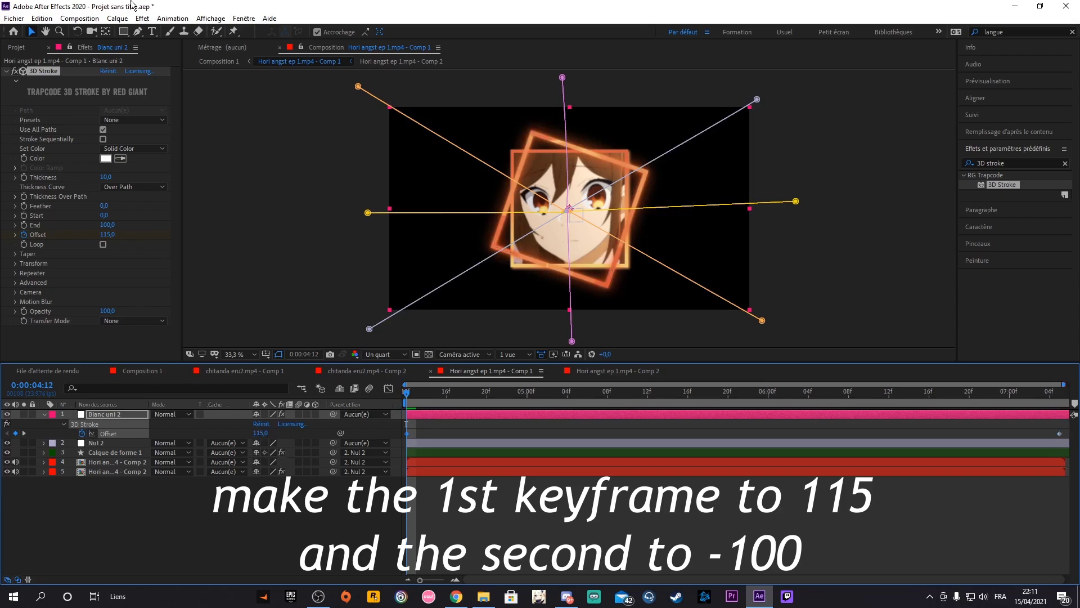
- Scrub and play a preview of the sweeping speed lines
{"action": "left_click", "coordinate": [340, 305]}
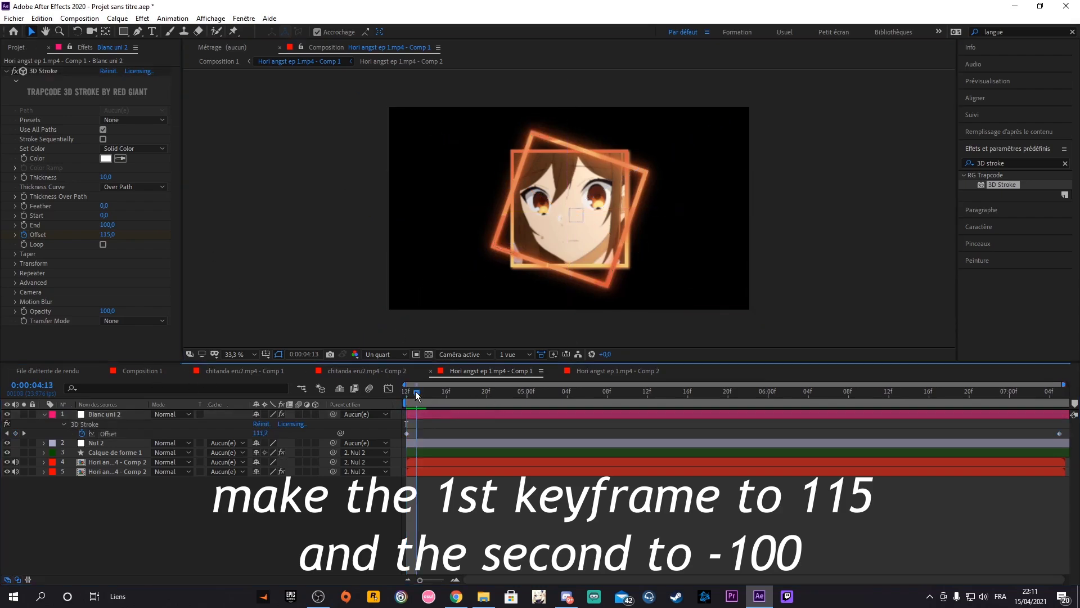
{"action": "left_click_drag", "start_coordinate": [416, 390], "coordinate": [407, 393]}
{"action": "key", "text": "space"}
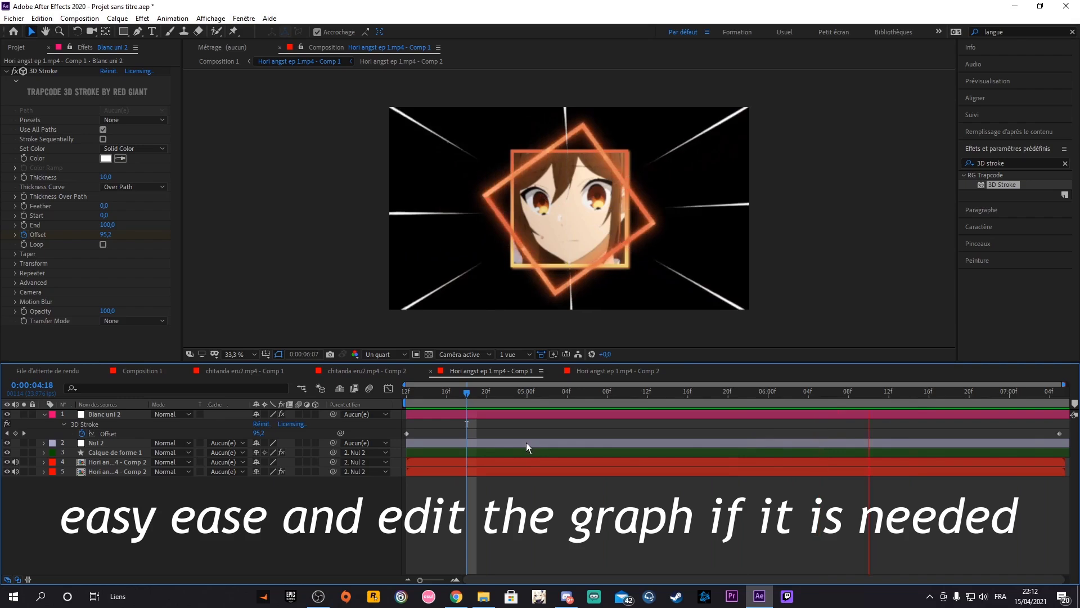
{"action": "left_click", "coordinate": [542, 414]}
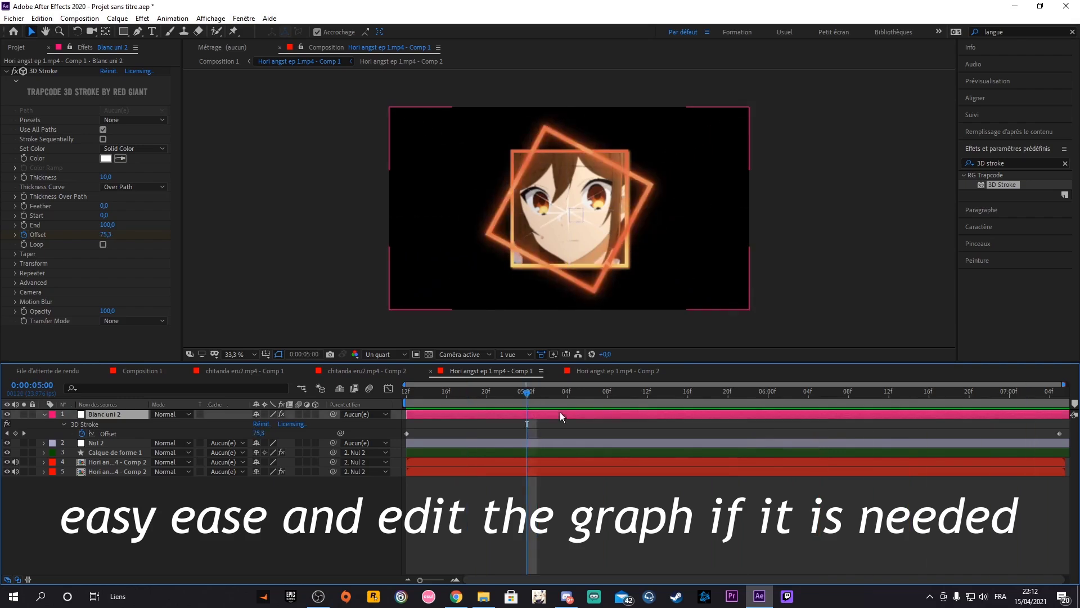
{"action": "left_click", "coordinate": [1050, 193]}
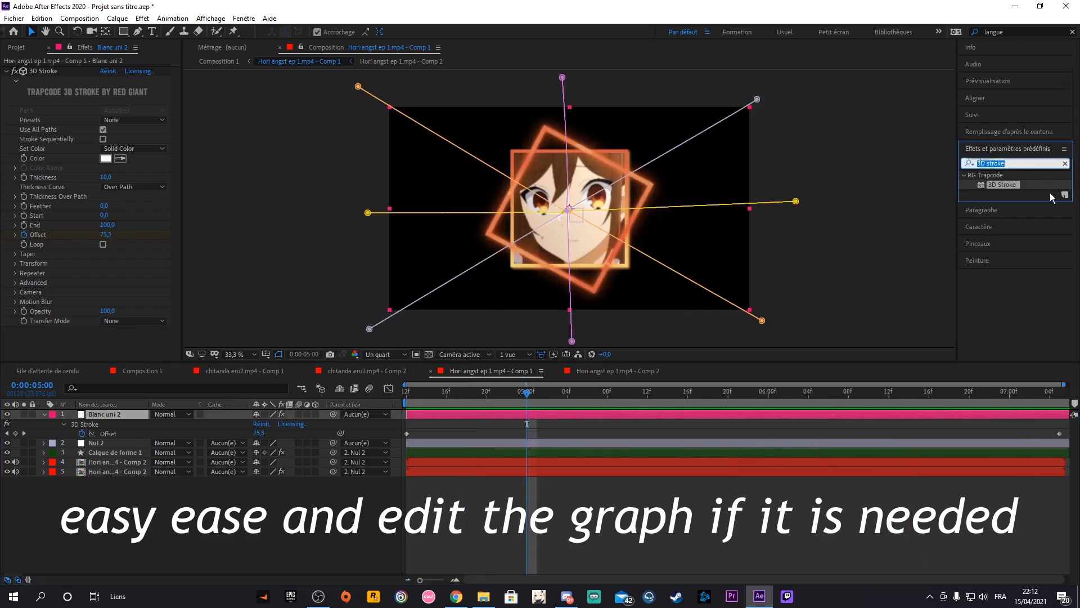
- Search 's_text' and apply S_TextureFlux to Blanc uni 2
{"action": "type", "text": "s_text"}
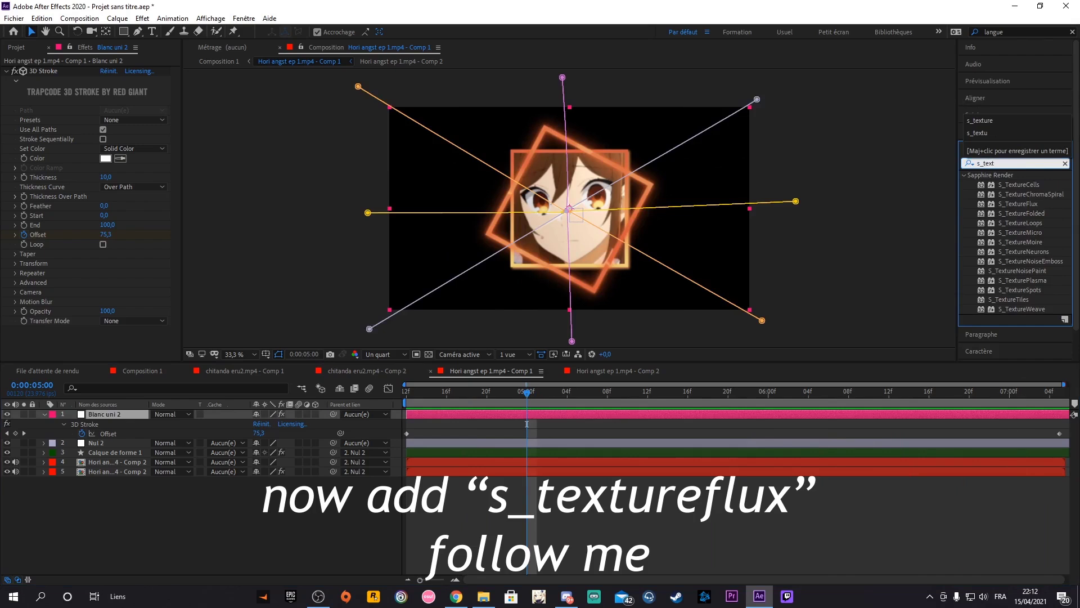
{"action": "left_click_drag", "start_coordinate": [1038, 204], "coordinate": [569, 414]}
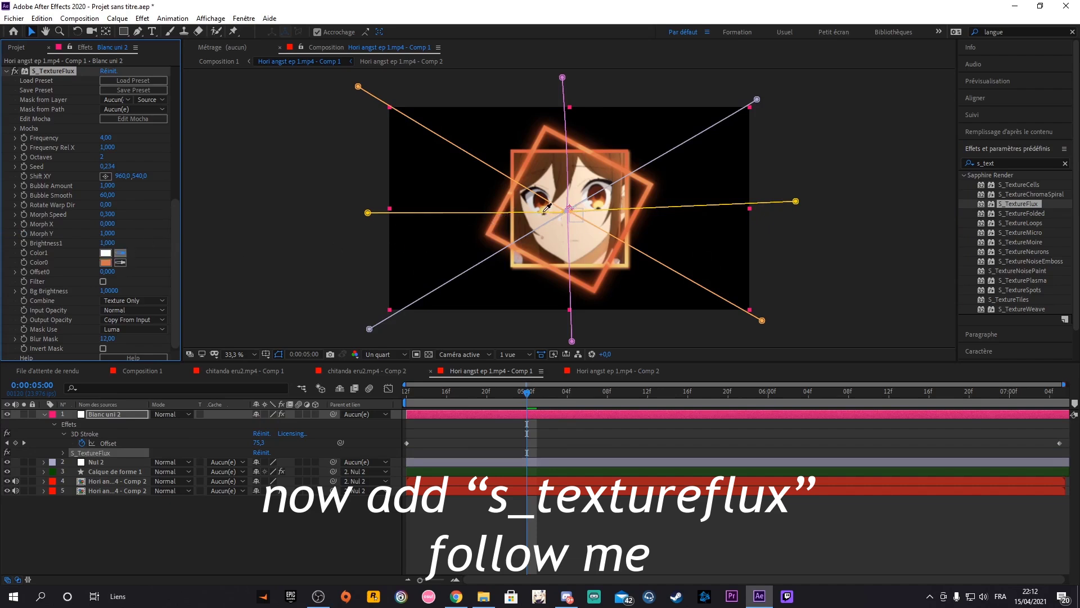
{"action": "left_click_drag", "start_coordinate": [543, 398], "coordinate": [778, 392]}
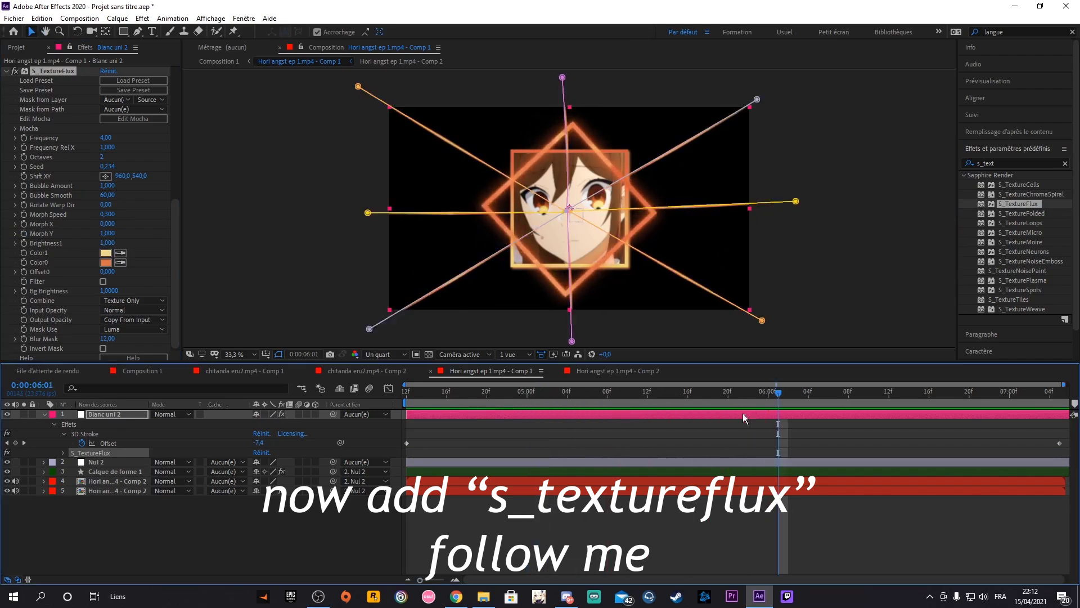
{"action": "left_click", "coordinate": [717, 461]}
- Search Effects & Presets for 'glow' and scroll to the Sapphire glow effects
{"action": "left_click", "coordinate": [1010, 163]}
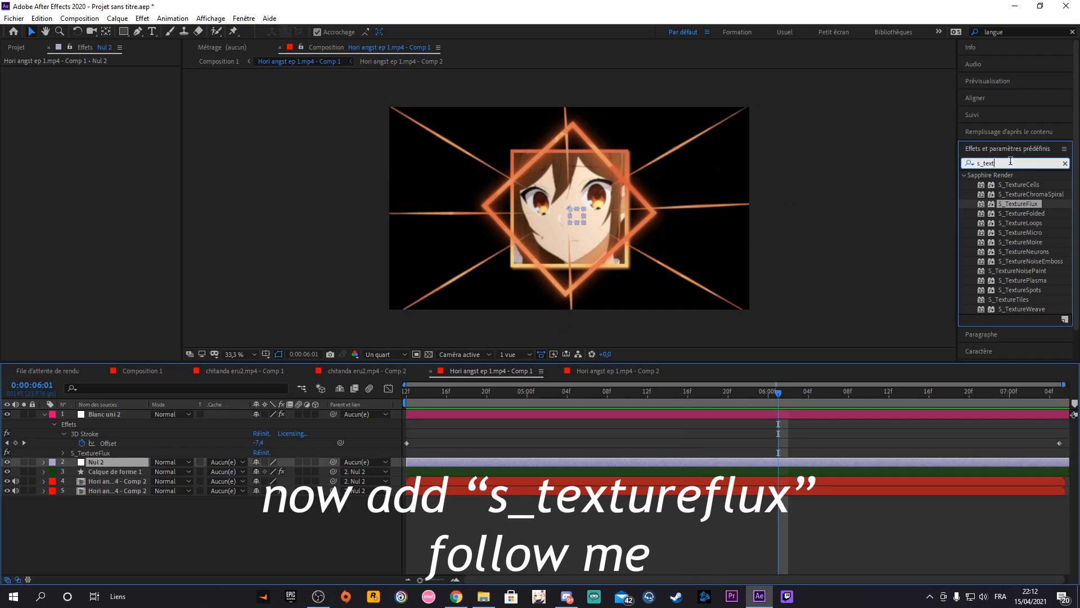
{"action": "type", "text": "glow"}
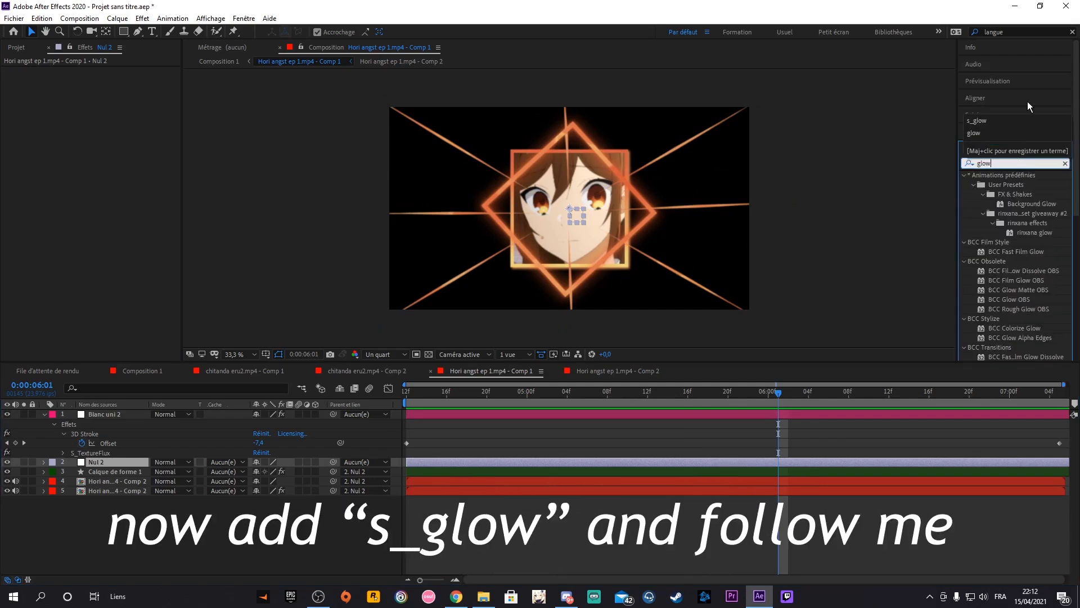
{"action": "scroll", "coordinate": [1029, 298], "scroll_direction": "down", "scroll_amount": 4}
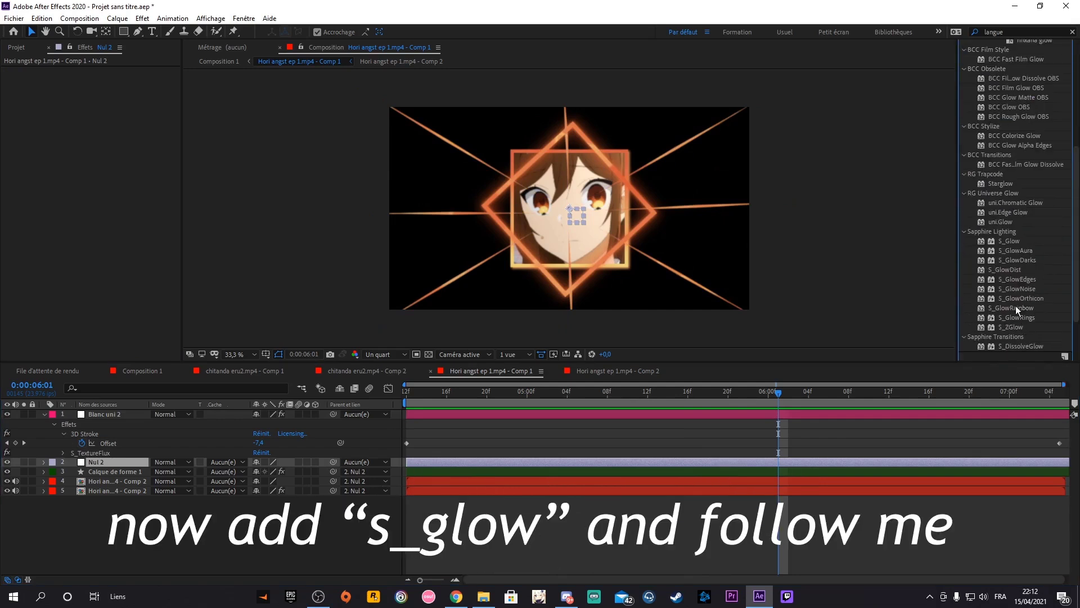
- Apply S_Glow to the Blanc uni 2 layer
{"action": "double_click", "coordinate": [1011, 239]}
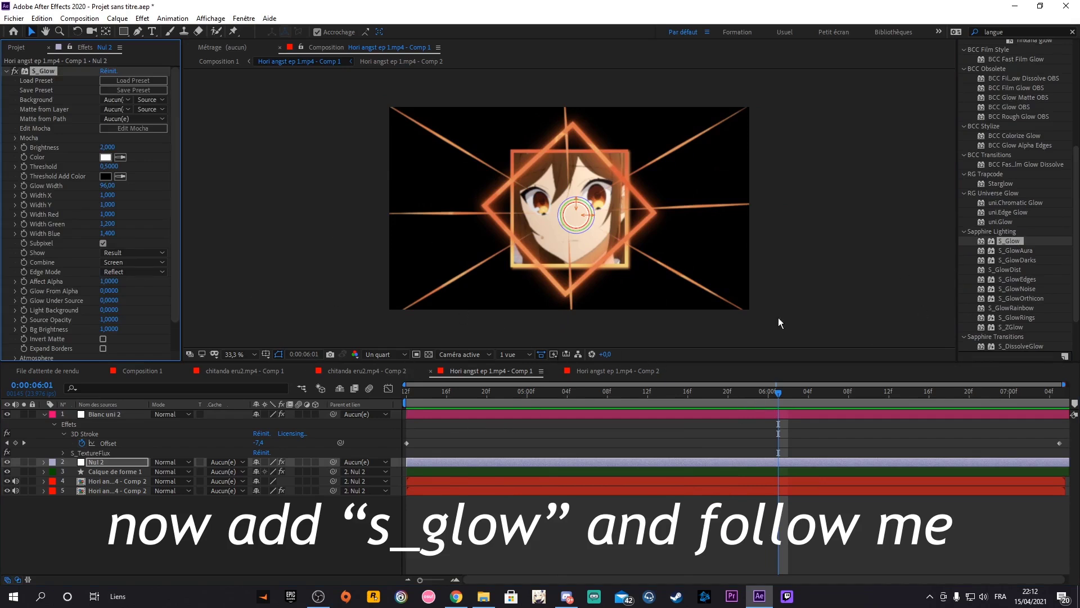
{"action": "left_click", "coordinate": [802, 411]}
{"action": "left_click_drag", "start_coordinate": [1019, 241], "coordinate": [781, 407]}
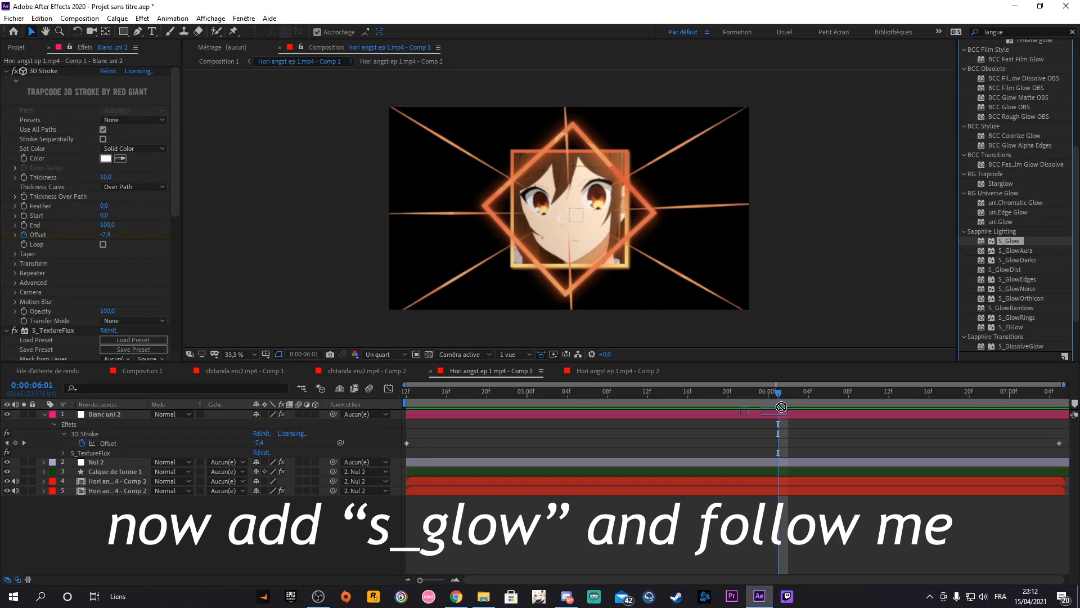
{"action": "left_click_drag", "start_coordinate": [1008, 247], "coordinate": [816, 415]}
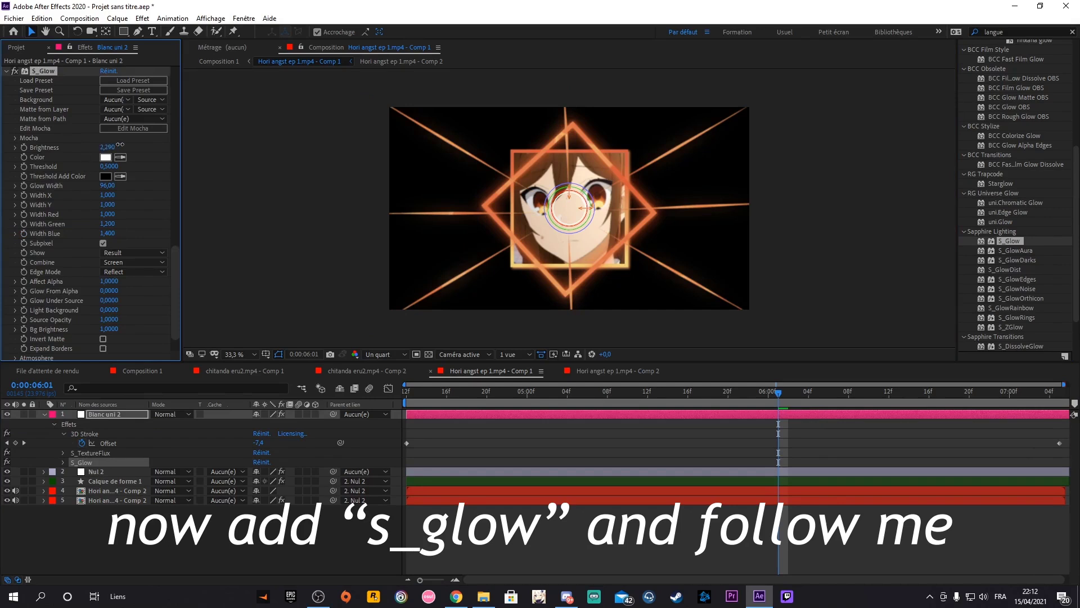
- Set S_Glow Brightness 5,160, Width X 0,470, Width Y 0,230, then preview from 0:00:04:12
{"action": "left_click_drag", "start_coordinate": [124, 146], "coordinate": [264, 152]}
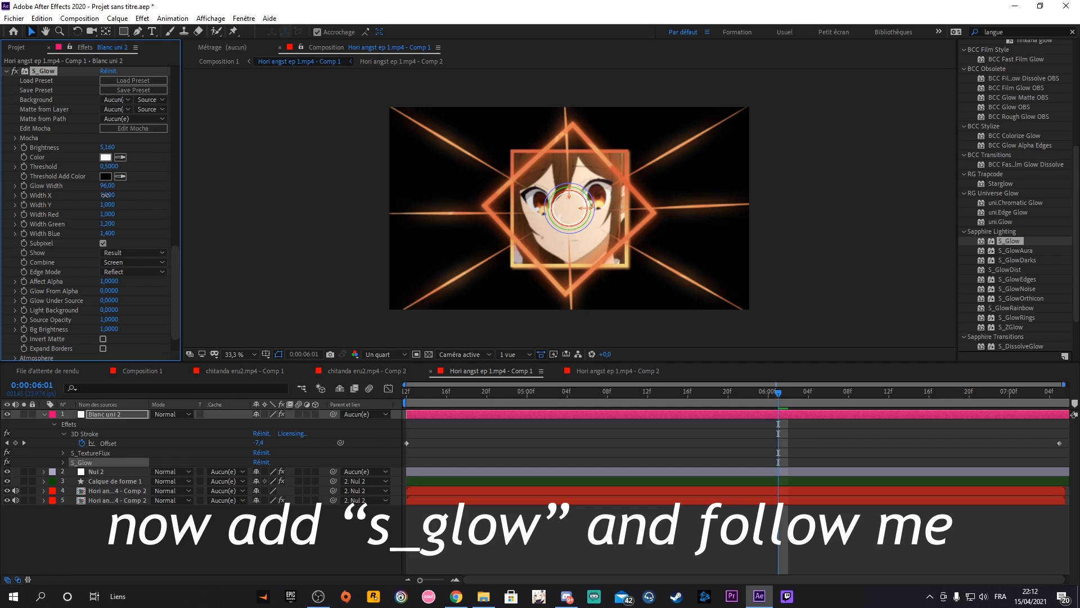
{"action": "left_click_drag", "start_coordinate": [107, 194], "coordinate": [78, 214]}
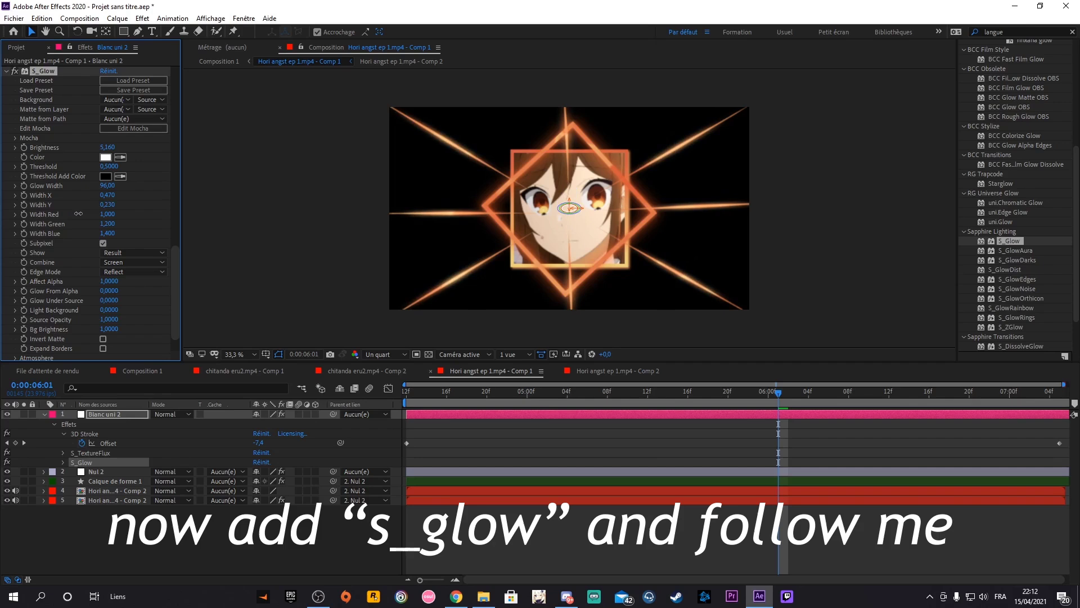
{"action": "left_click", "coordinate": [1062, 530]}
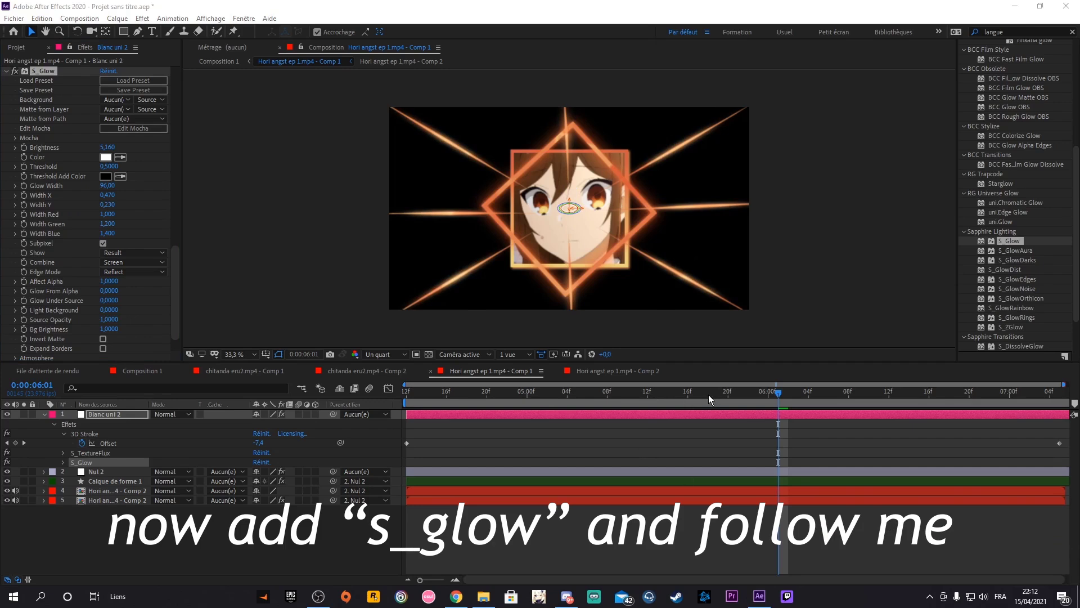
{"action": "left_click_drag", "start_coordinate": [708, 394], "coordinate": [304, 413]}
{"action": "key", "text": "space"}
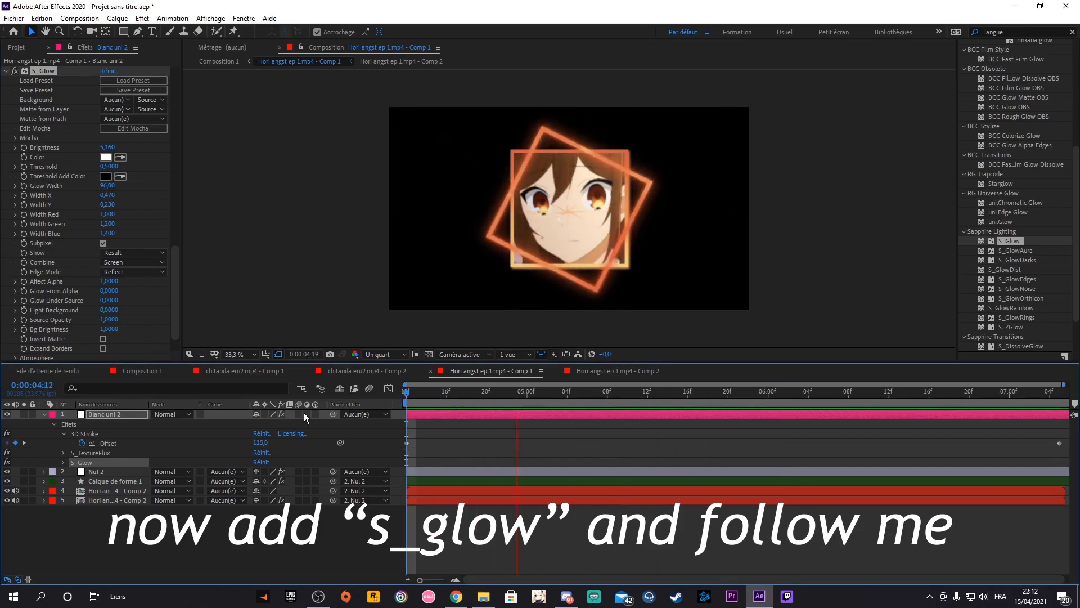
- Move Blanc uni 2 below all clips in the layer stack and preview the comp
{"action": "left_click", "coordinate": [541, 418]}
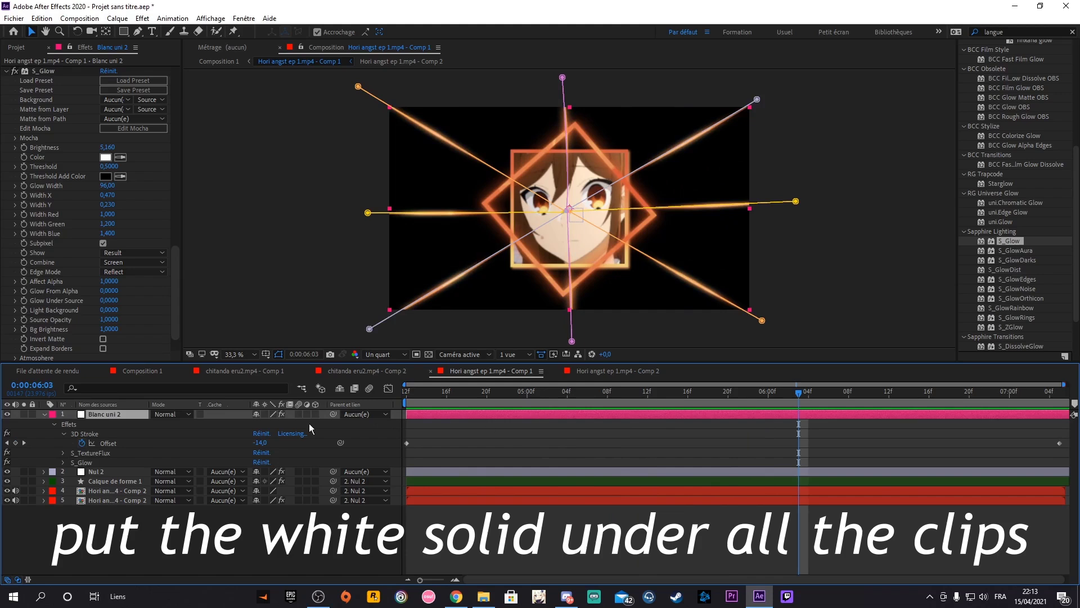
{"action": "left_click_drag", "start_coordinate": [105, 476], "coordinate": [114, 509]}
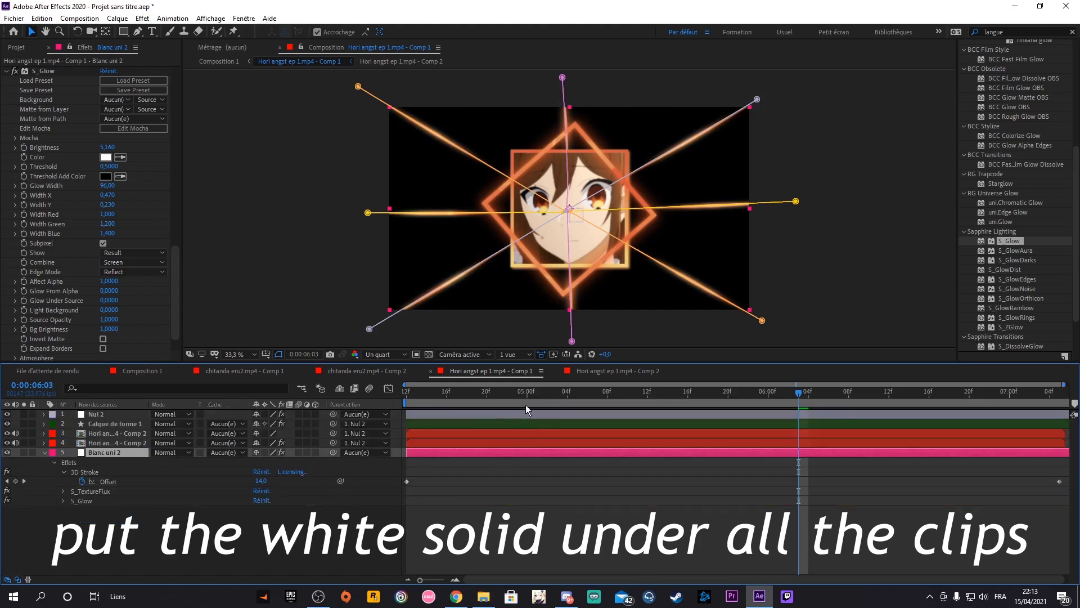
{"action": "key", "text": "space"}
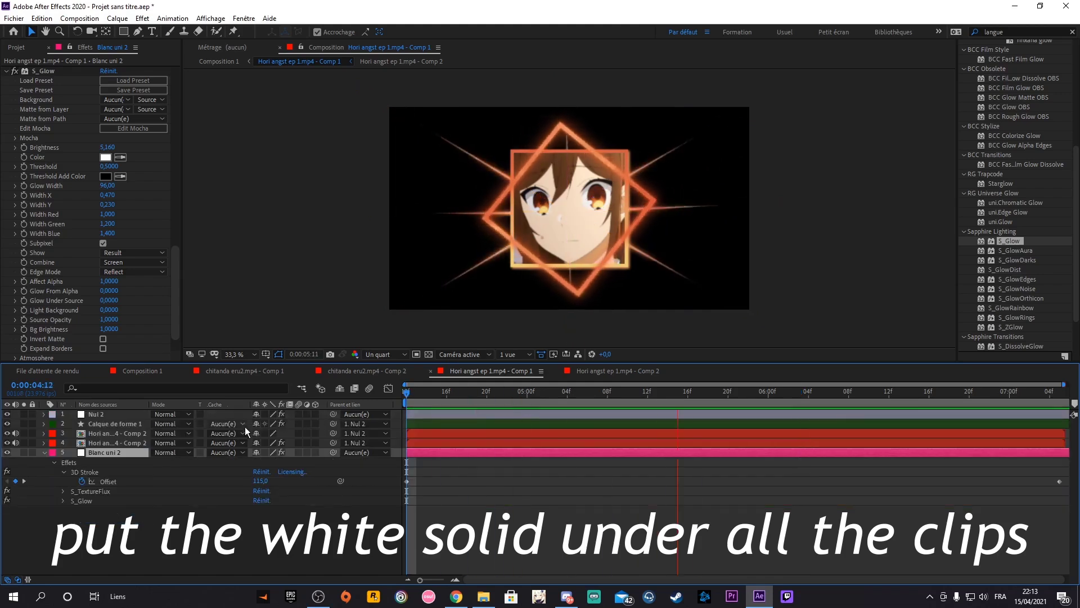
{"action": "key", "text": "space"}
{"action": "key", "text": "space"}
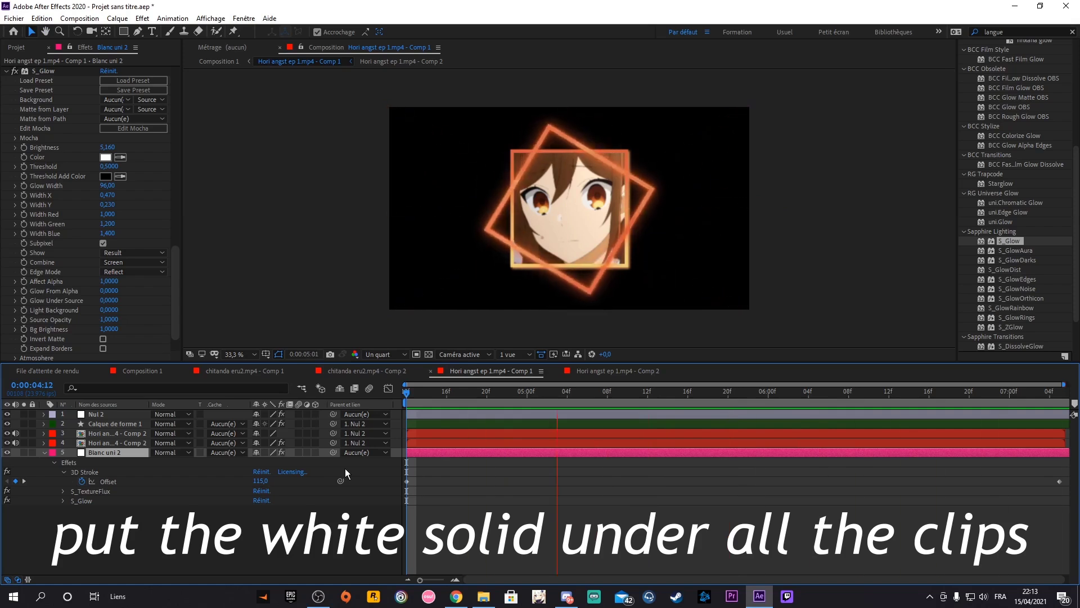
{"action": "key", "text": "space"}
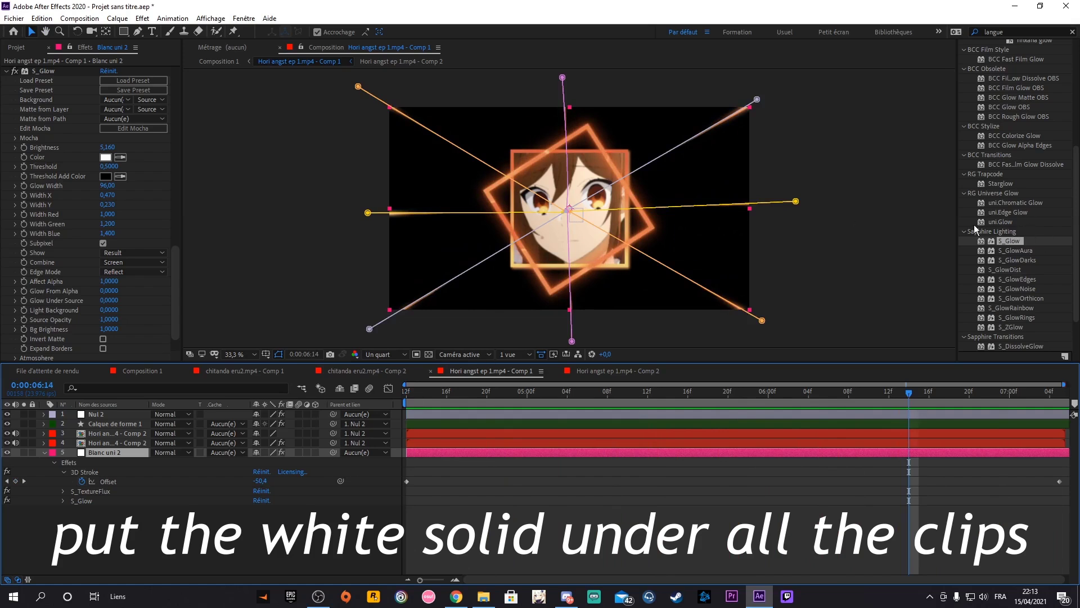
{"action": "scroll", "coordinate": [964, 229], "scroll_direction": "up", "scroll_amount": 5}
{"action": "scroll", "coordinate": [1007, 136], "scroll_direction": "up", "scroll_amount": 5}
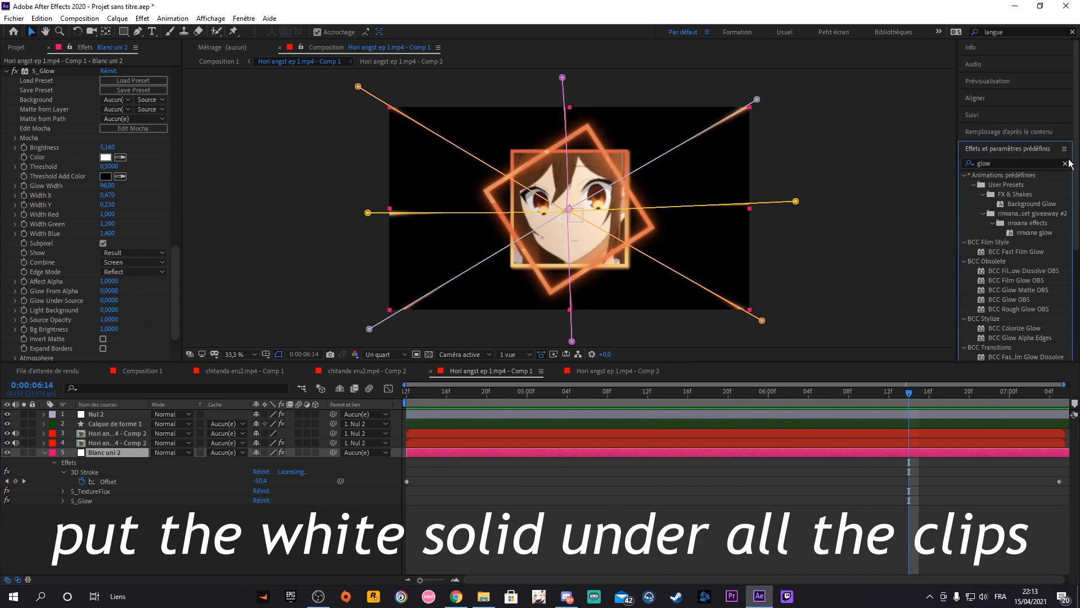
- Apply the Turbulences distortion effect to Blanc uni 2 and preview the wavy speed lines
{"action": "left_click", "coordinate": [1065, 164]}
{"action": "left_click", "coordinate": [1019, 161]}
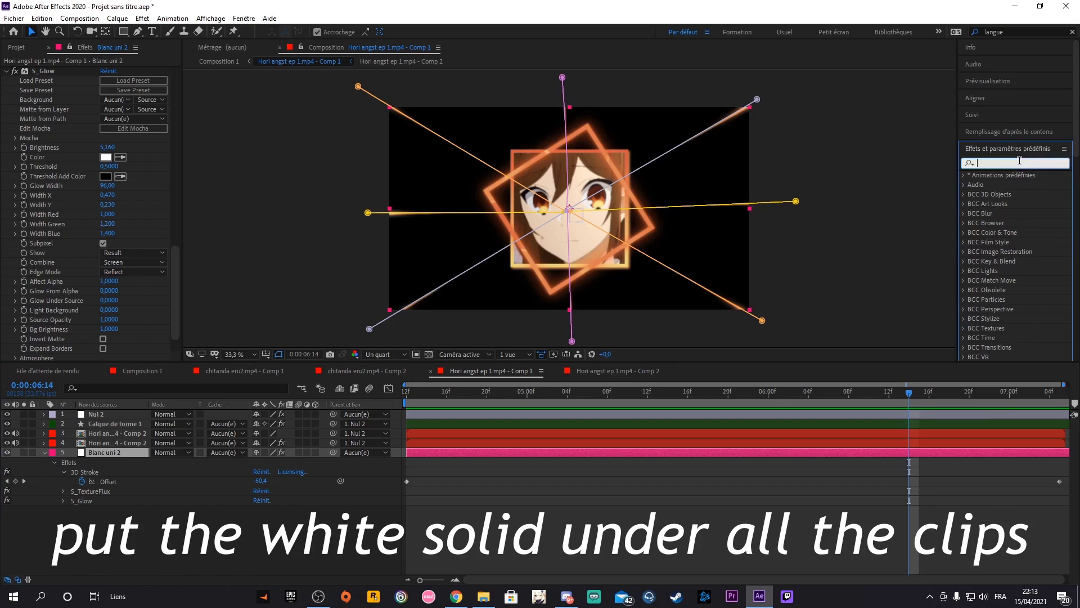
{"action": "type", "text": "turbu"}
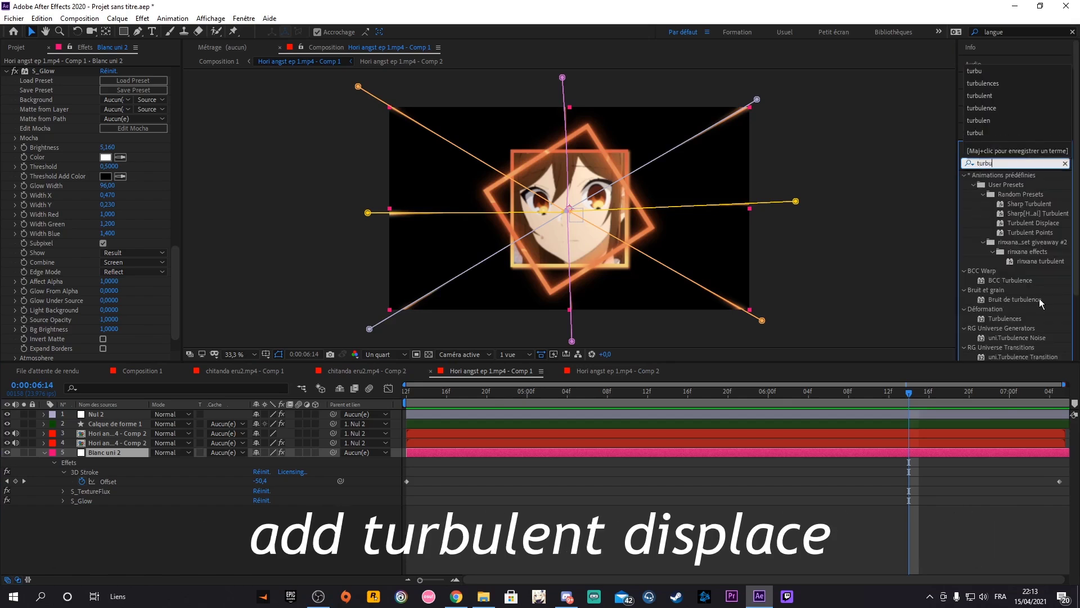
{"action": "left_click_drag", "start_coordinate": [1010, 255], "coordinate": [821, 325]}
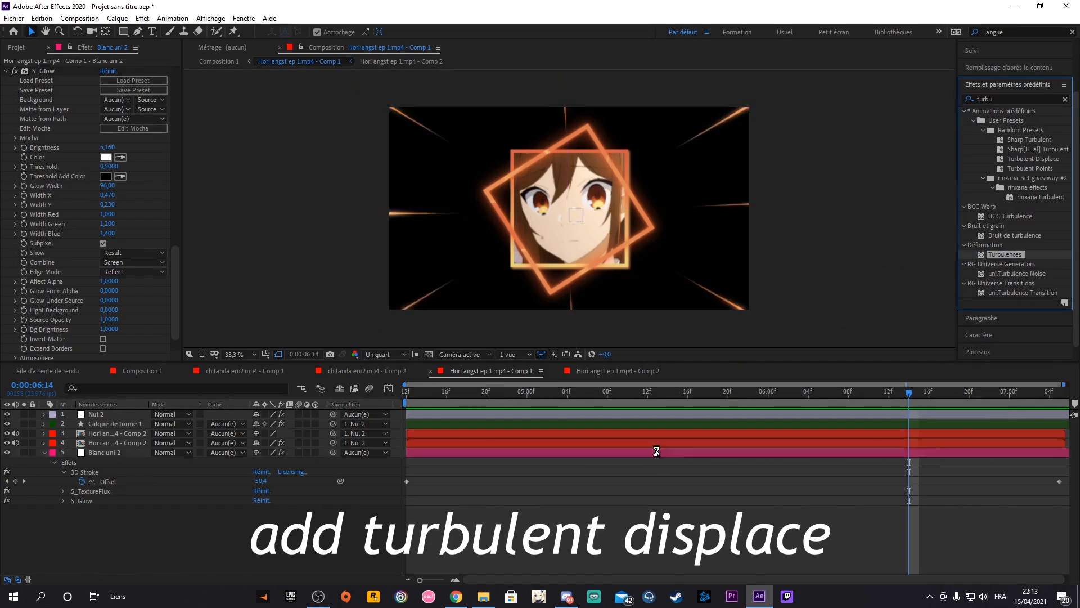
{"action": "left_click_drag", "start_coordinate": [821, 325], "coordinate": [653, 454]}
{"action": "key", "text": "space"}
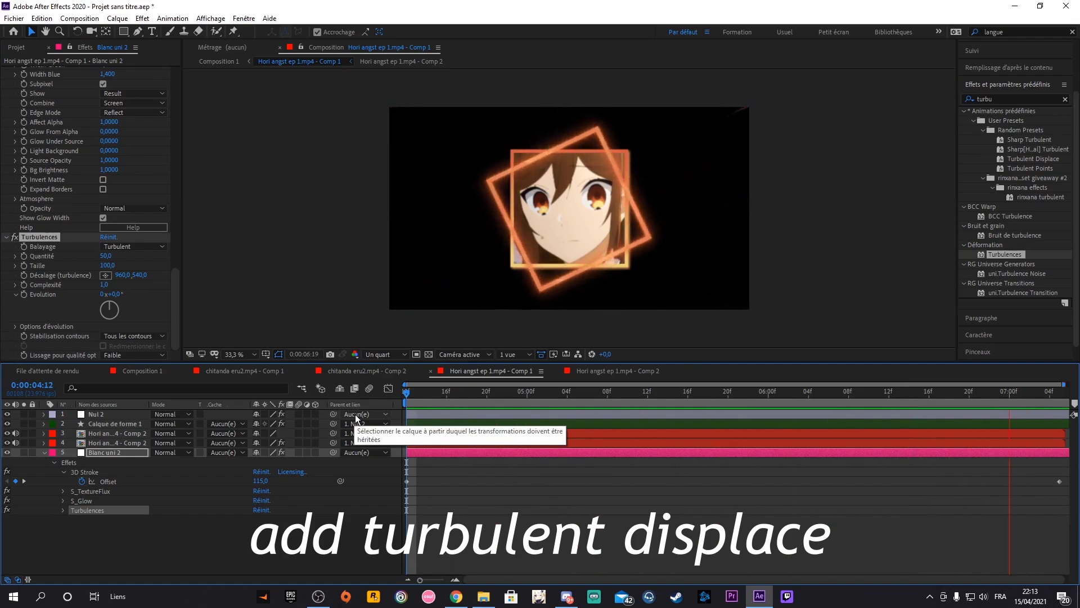
- Add a black solid, Noir uni 3, below Blanc uni 2 and play the composition
{"action": "left_click", "coordinate": [456, 394]}
{"action": "right_click", "coordinate": [393, 414]}
{"action": "mouse_move", "coordinate": [450, 421]}
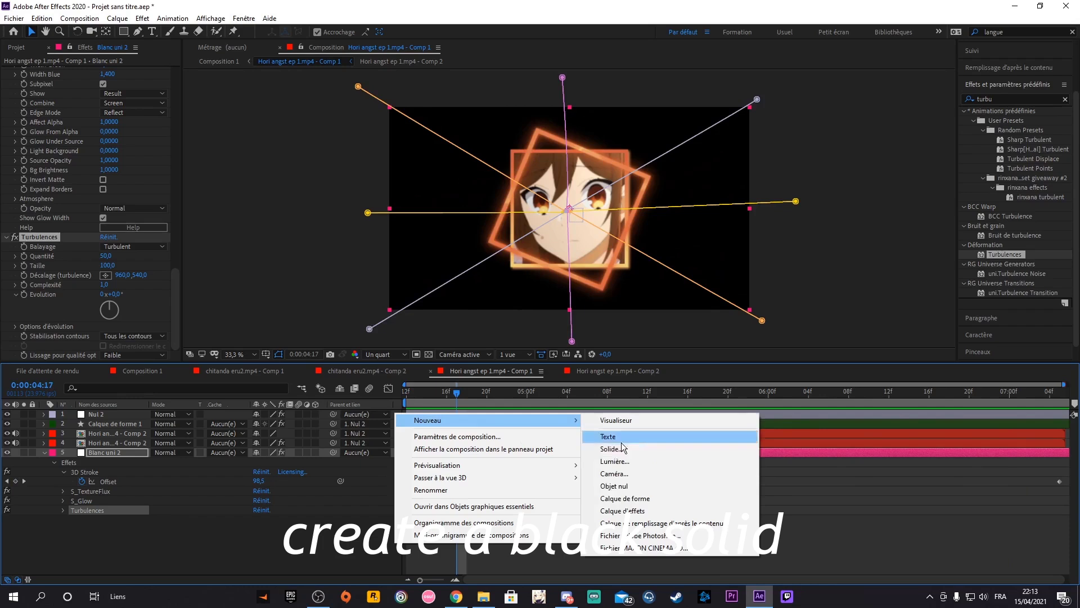
{"action": "left_click", "coordinate": [633, 447]}
{"action": "left_click", "coordinate": [532, 365]}
{"action": "left_click_drag", "start_coordinate": [487, 450], "coordinate": [489, 578]}
{"action": "left_click", "coordinate": [712, 391]}
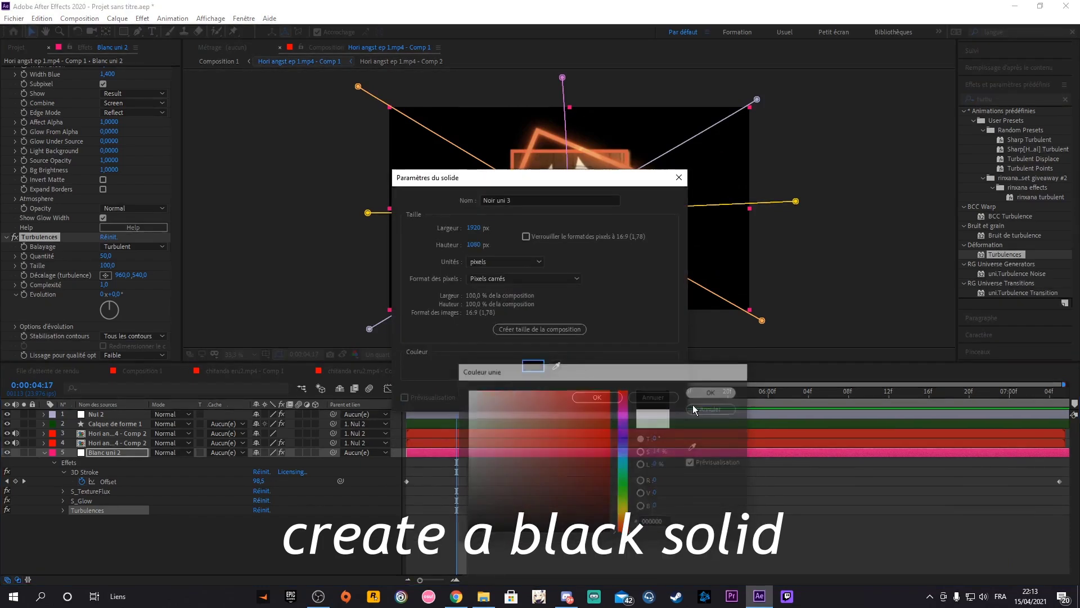
{"action": "left_click", "coordinate": [588, 396]}
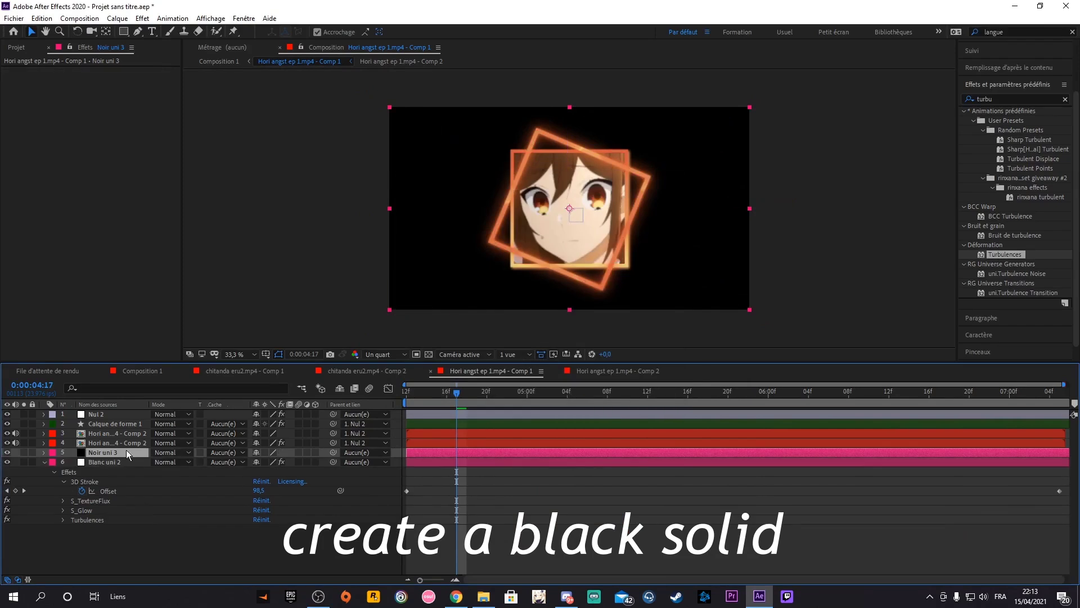
{"action": "left_click_drag", "start_coordinate": [126, 452], "coordinate": [132, 467]}
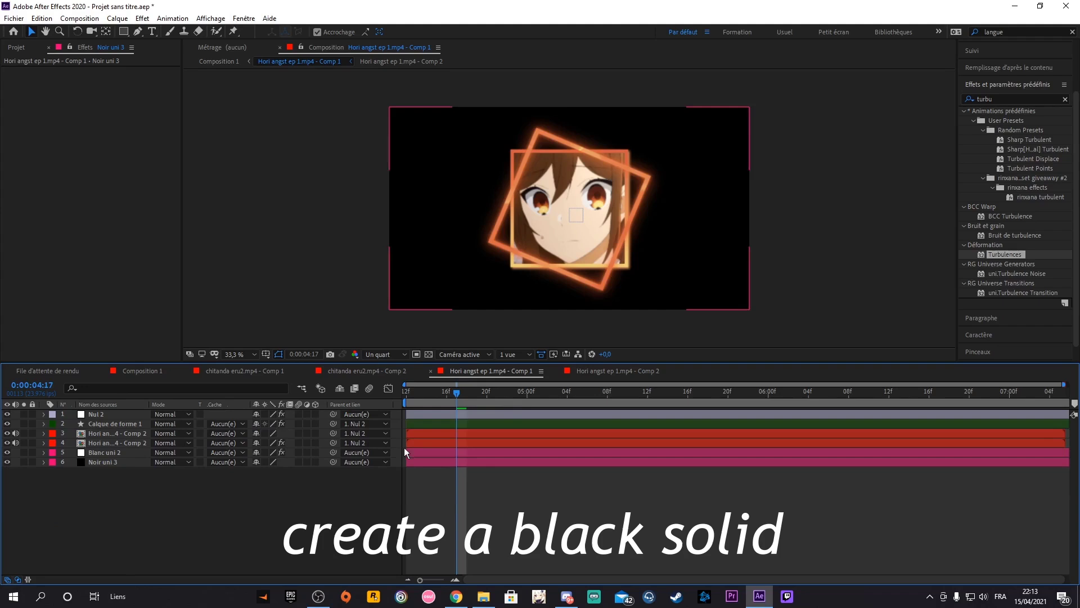
{"action": "key", "text": "space"}
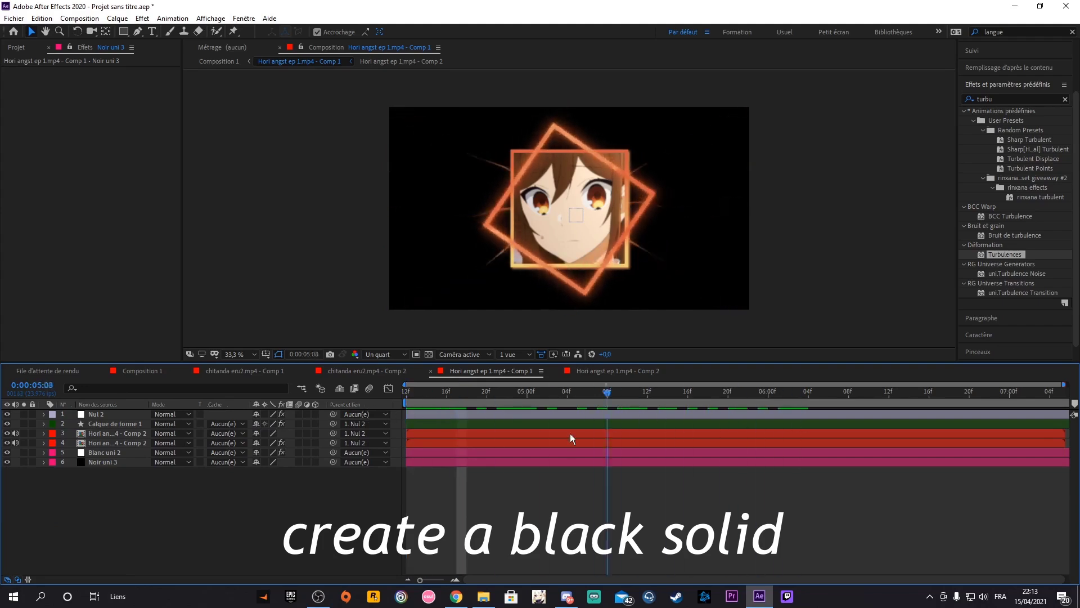
- Apply the Optical Flares effect to the black solid Noir uni 3
{"action": "left_click", "coordinate": [1065, 99]}
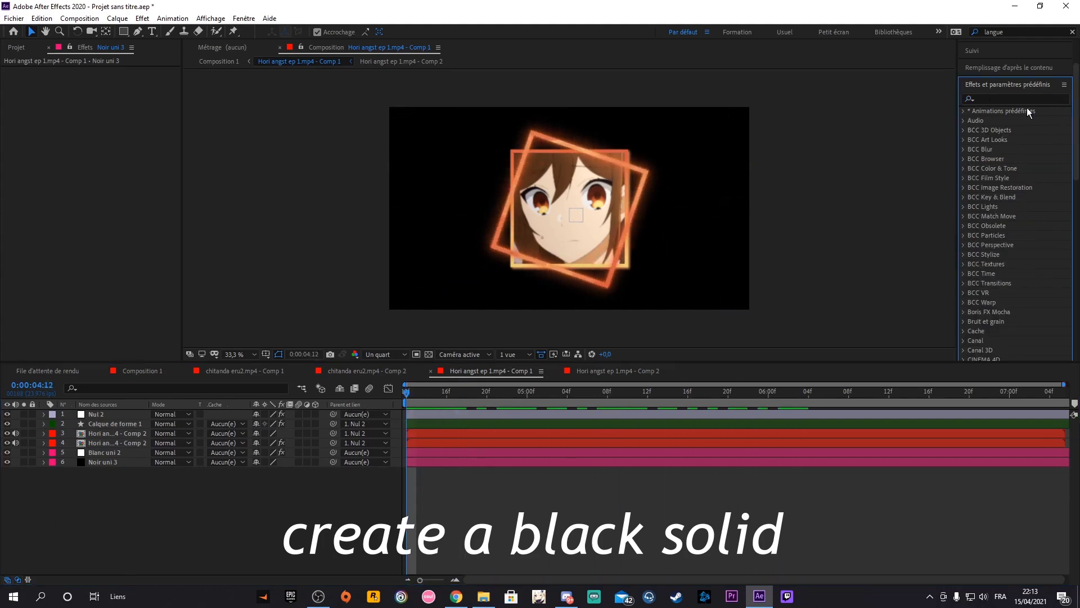
{"action": "left_click", "coordinate": [990, 99]}
{"action": "type", "text": "opt"}
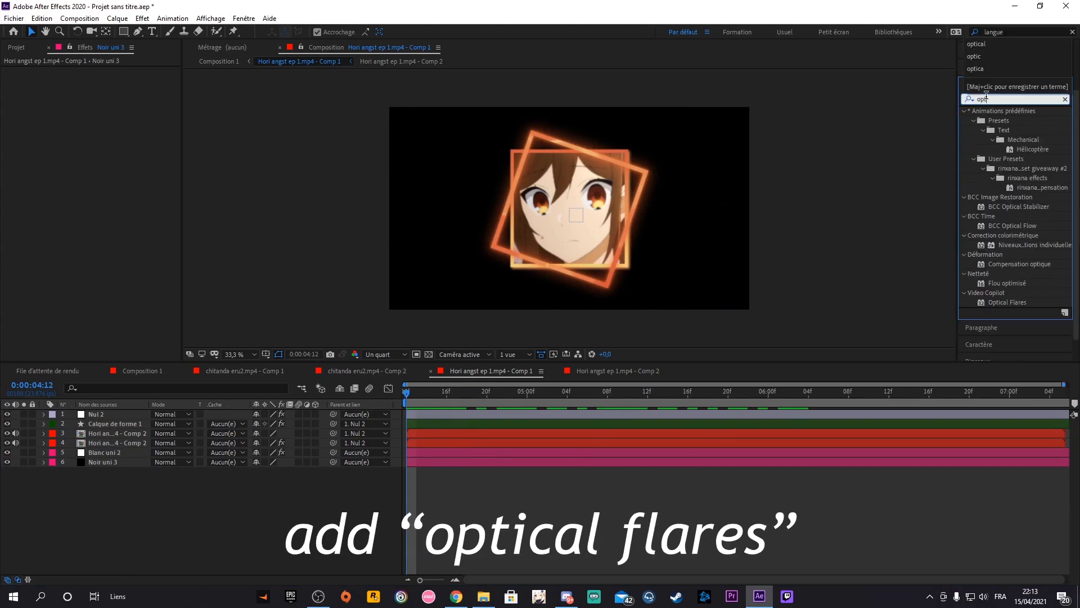
{"action": "type", "text": "ical"}
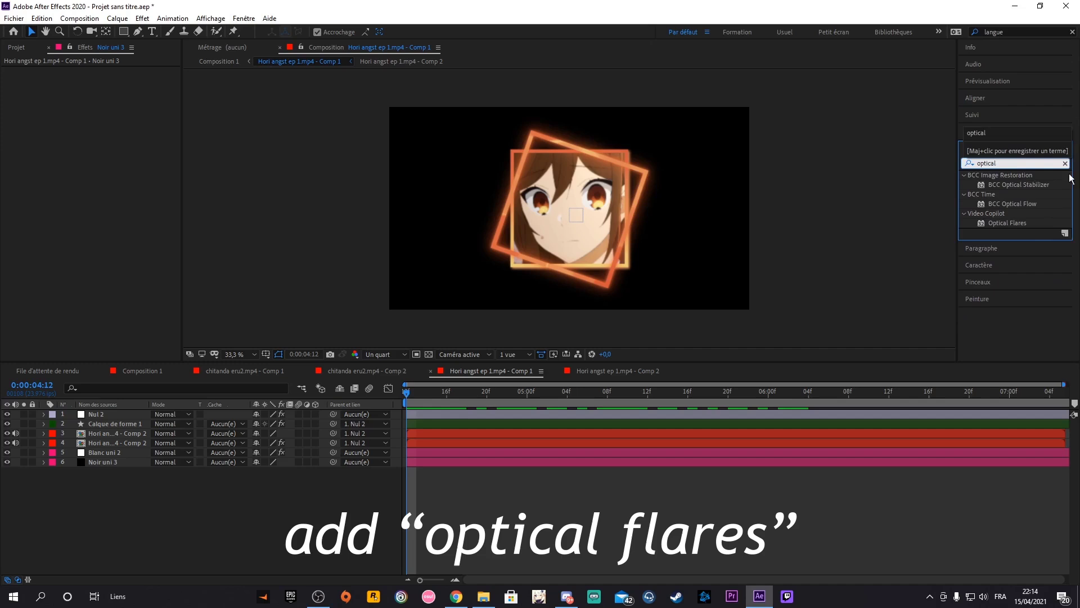
{"action": "left_click_drag", "start_coordinate": [1006, 222], "coordinate": [535, 461]}
- In Optical Flares options, clear all elements and load a Light preset
{"action": "left_click", "coordinate": [137, 72]}
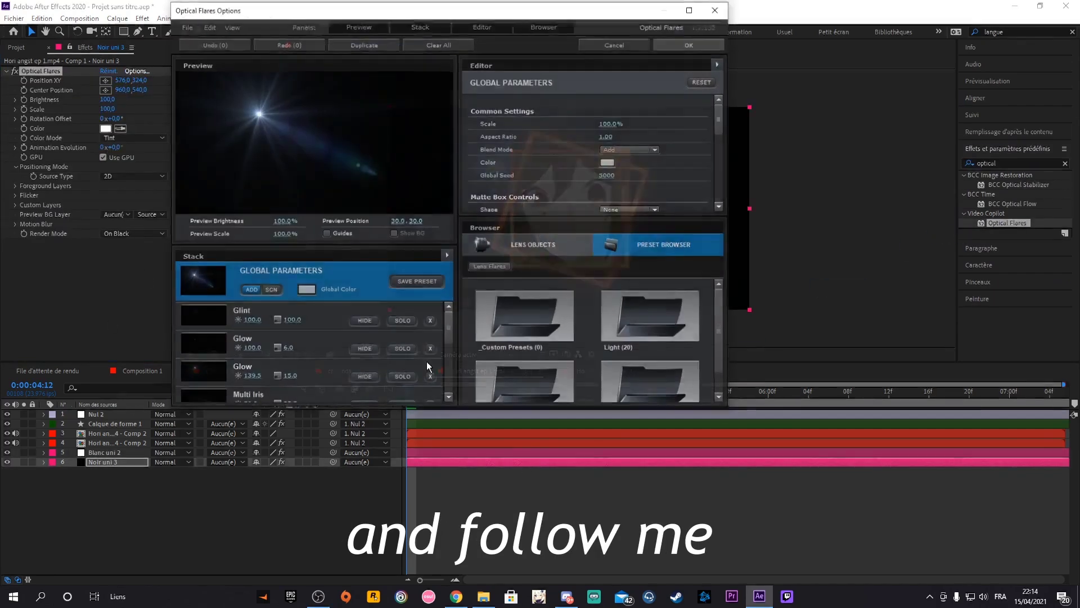
{"action": "left_click", "coordinate": [439, 44]}
{"action": "left_click", "coordinate": [410, 206]}
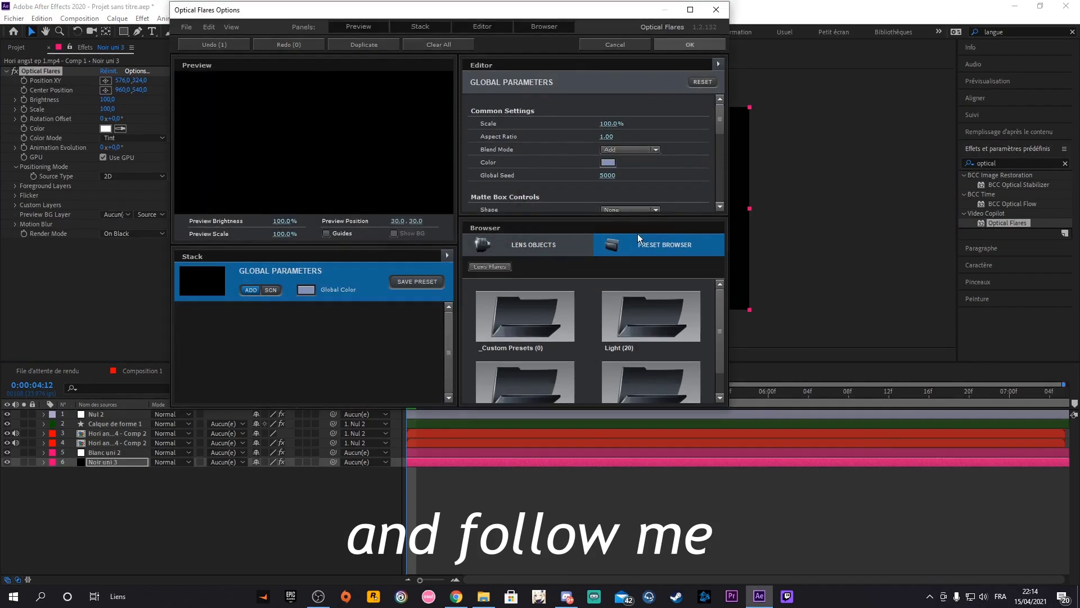
{"action": "left_click", "coordinate": [603, 318]}
{"action": "scroll", "coordinate": [599, 318], "scroll_direction": "down", "scroll_amount": 1}
{"action": "left_click", "coordinate": [528, 340]}
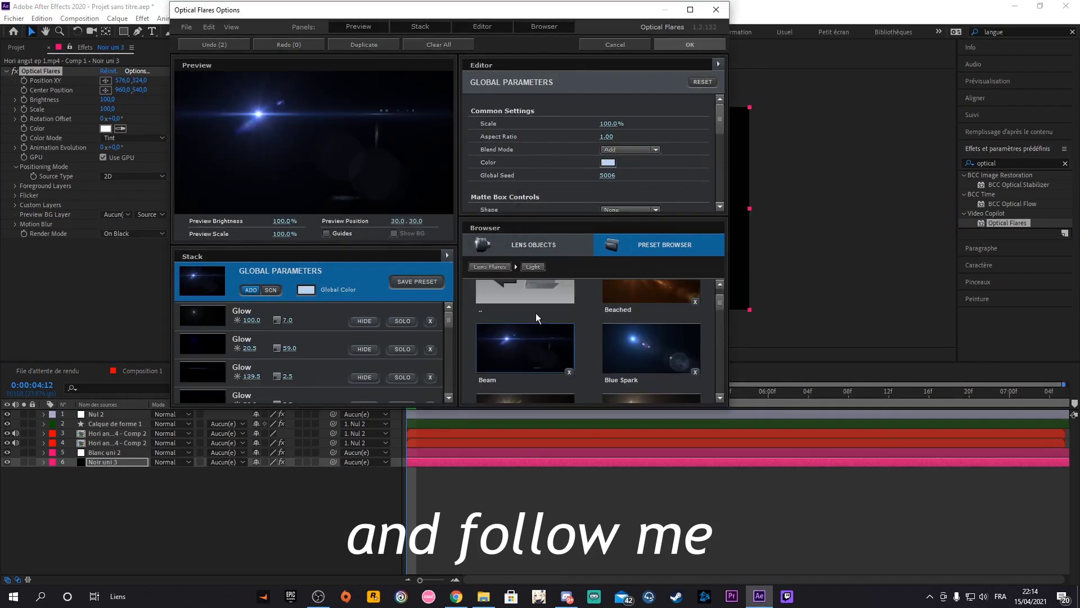
{"action": "left_click", "coordinate": [680, 44]}
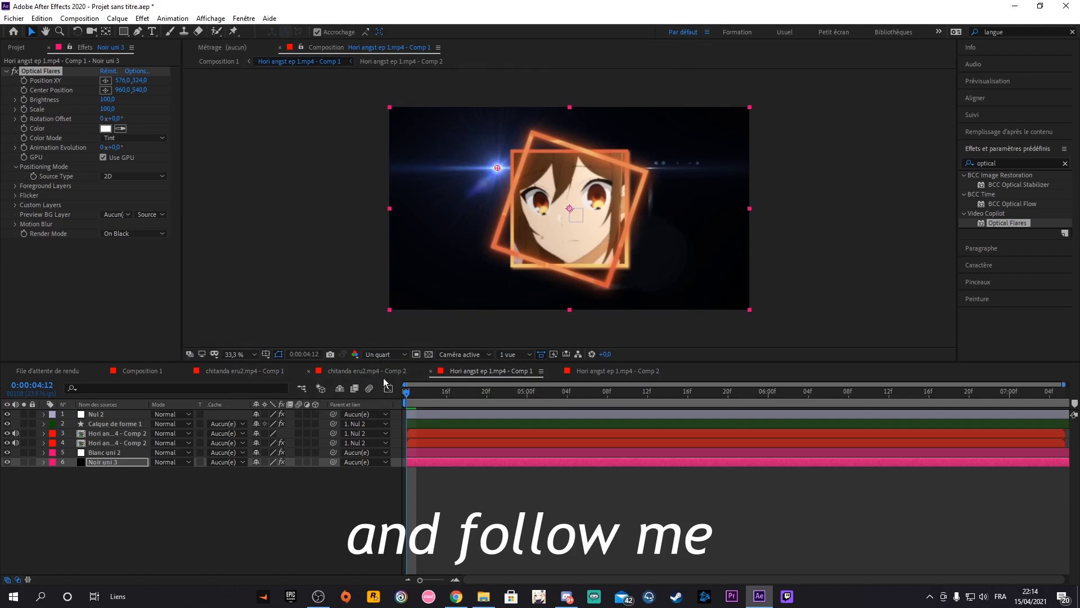
- Move the flare to position 247,213 and tint it orange sampled from the outlines
{"action": "left_click_drag", "start_coordinate": [121, 80], "coordinate": [6, 92]}
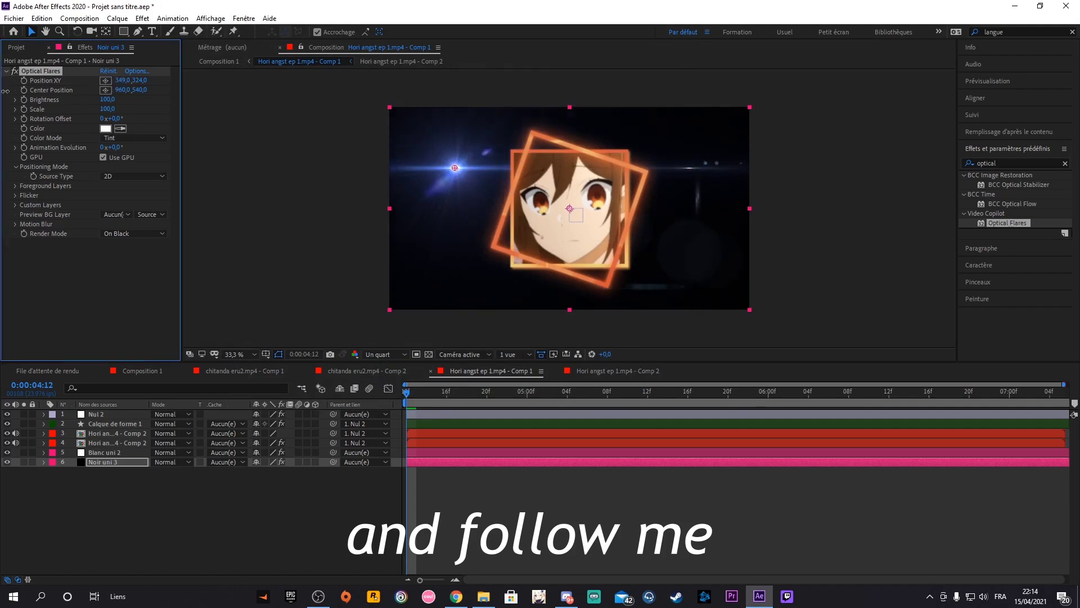
{"action": "left_click_drag", "start_coordinate": [139, 81], "coordinate": [77, 90]}
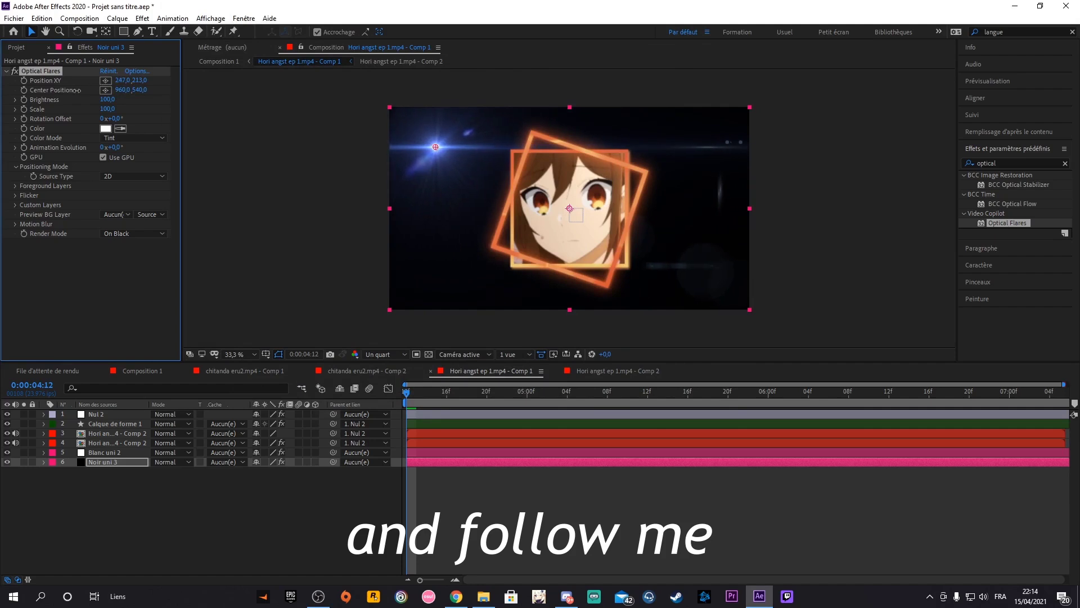
{"action": "left_click", "coordinate": [104, 128]}
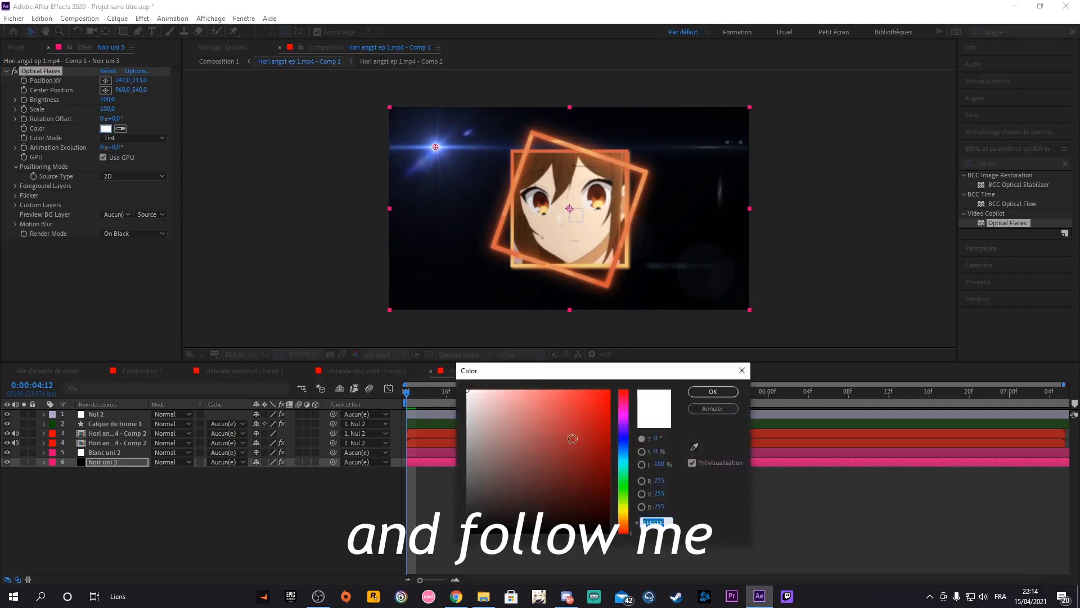
{"action": "left_click_drag", "start_coordinate": [624, 468], "coordinate": [628, 518]}
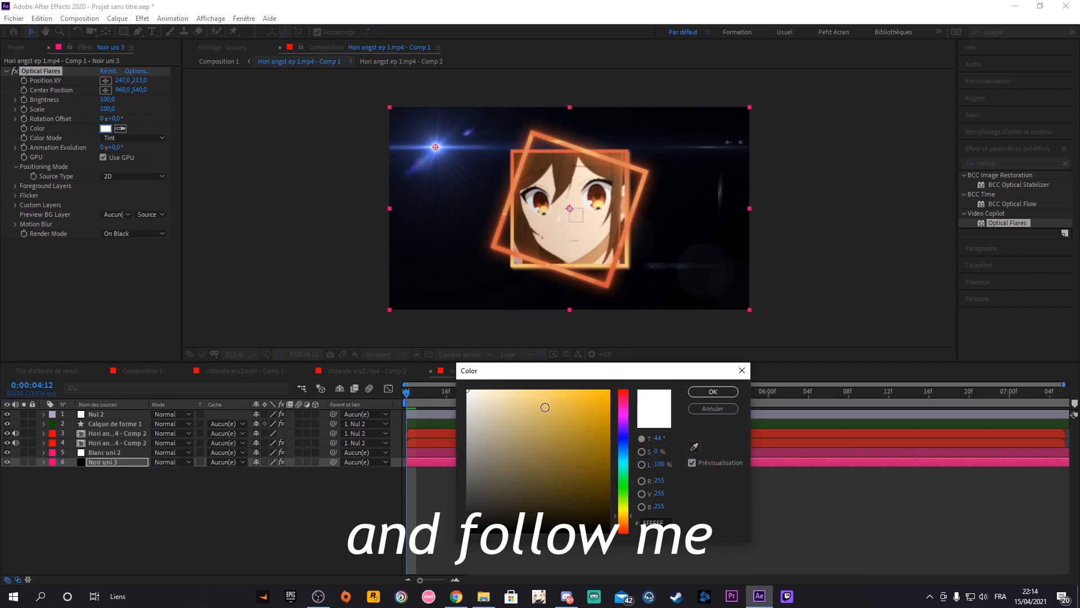
{"action": "left_click_drag", "start_coordinate": [545, 407], "coordinate": [598, 457]}
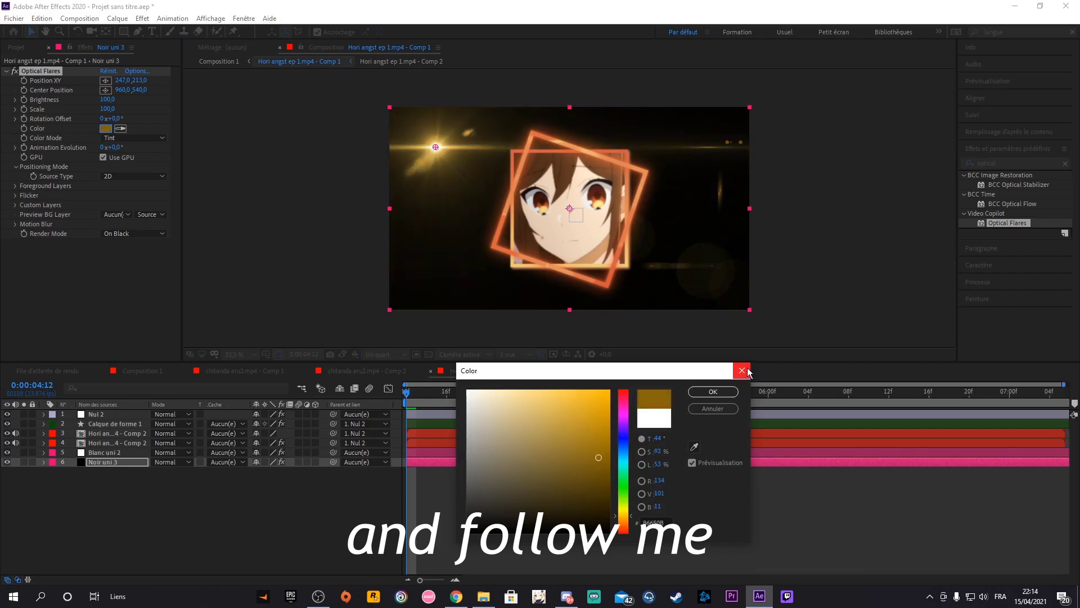
{"action": "left_click", "coordinate": [742, 370]}
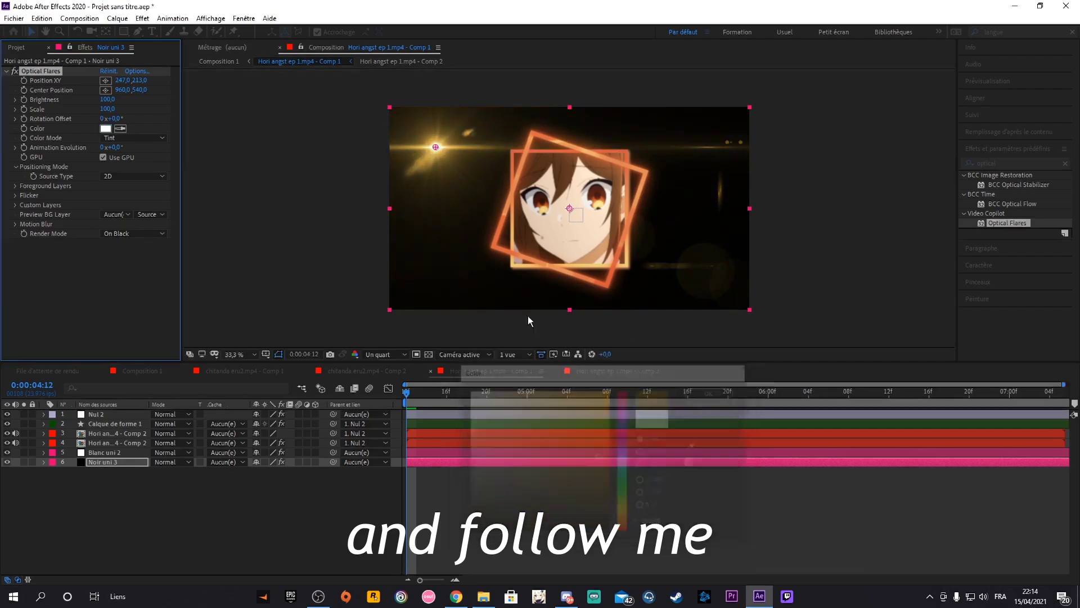
{"action": "left_click", "coordinate": [513, 196]}
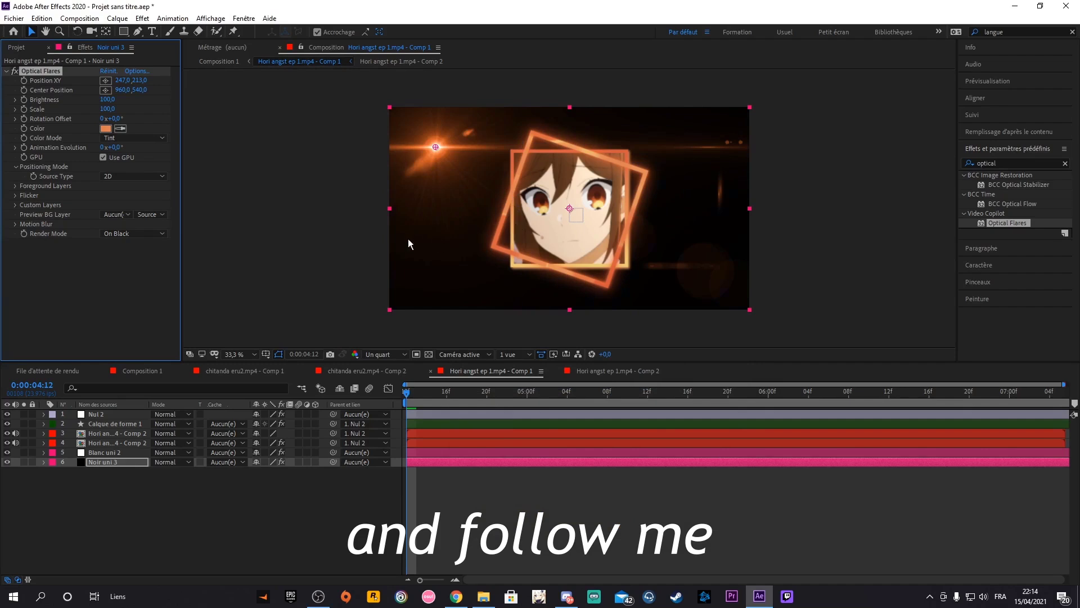
{"action": "left_click", "coordinate": [515, 264]}
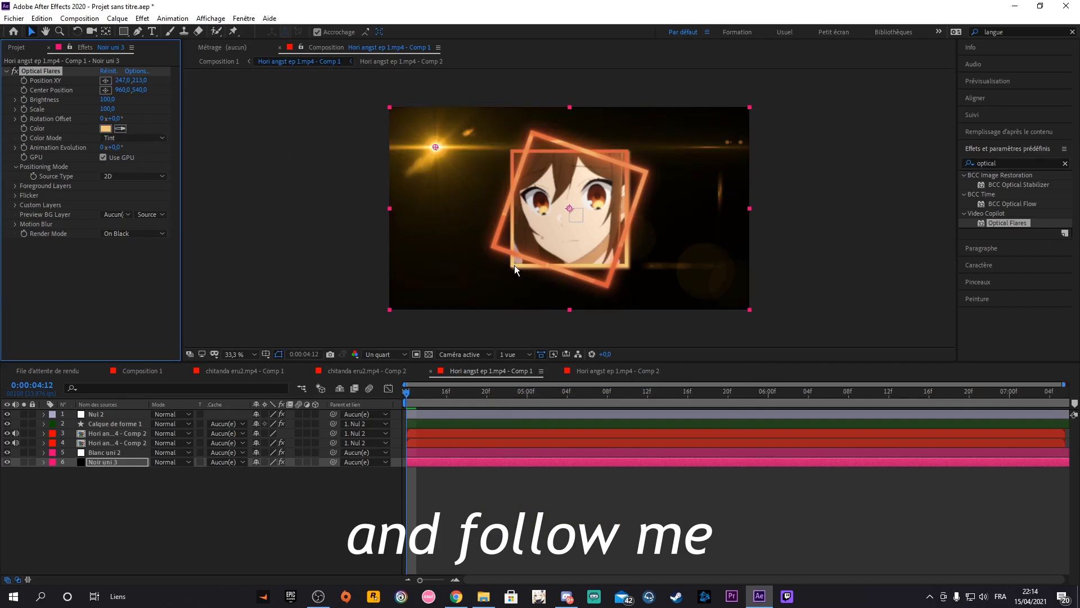
{"action": "left_click", "coordinate": [524, 151]}
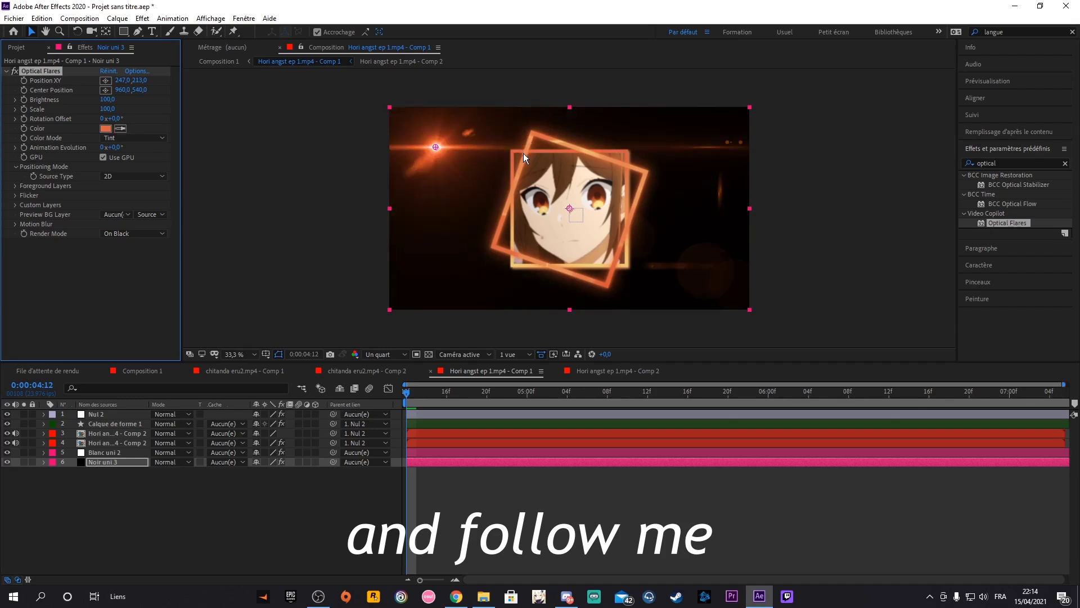
- Search the effects list for 's_blur'
{"action": "left_click", "coordinate": [483, 472]}
{"action": "double_click", "coordinate": [987, 164]}
{"action": "type", "text": "s_blur"}
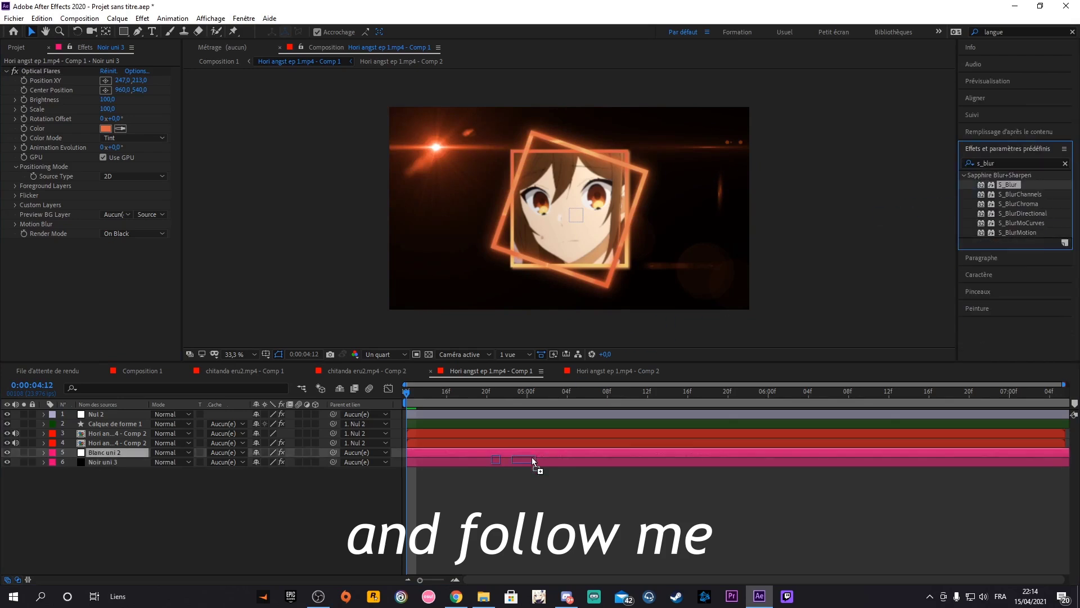
- Apply S_Blur to Noir uni 3 with Blur Amount 47 and preview the result
{"action": "left_click_drag", "start_coordinate": [1016, 188], "coordinate": [531, 458]}
{"action": "left_click_drag", "start_coordinate": [107, 221], "coordinate": [66, 243]}
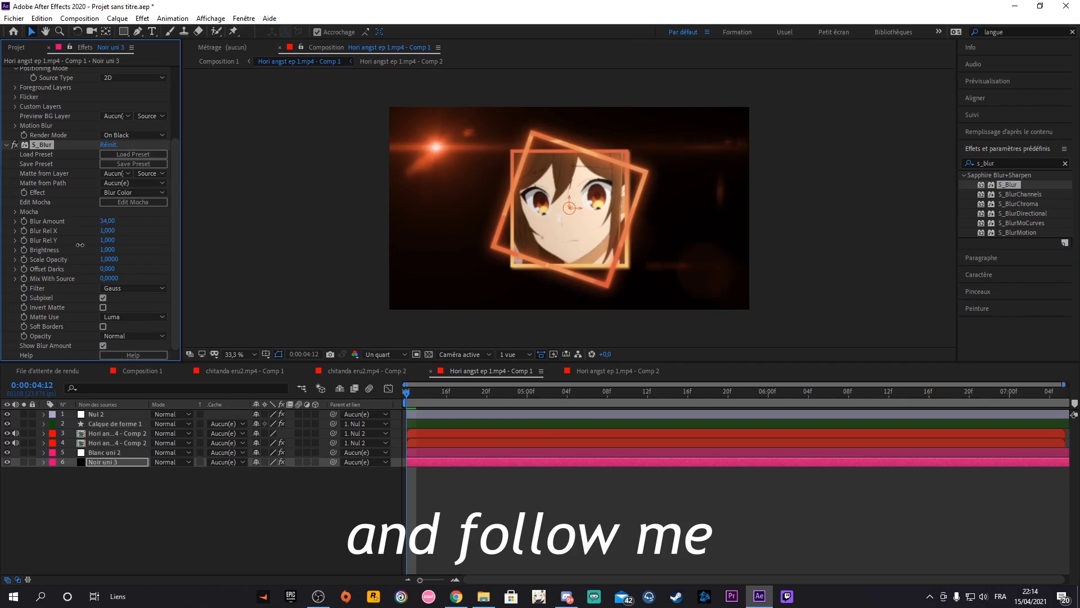
{"action": "left_click", "coordinate": [380, 392]}
{"action": "key", "text": "space"}
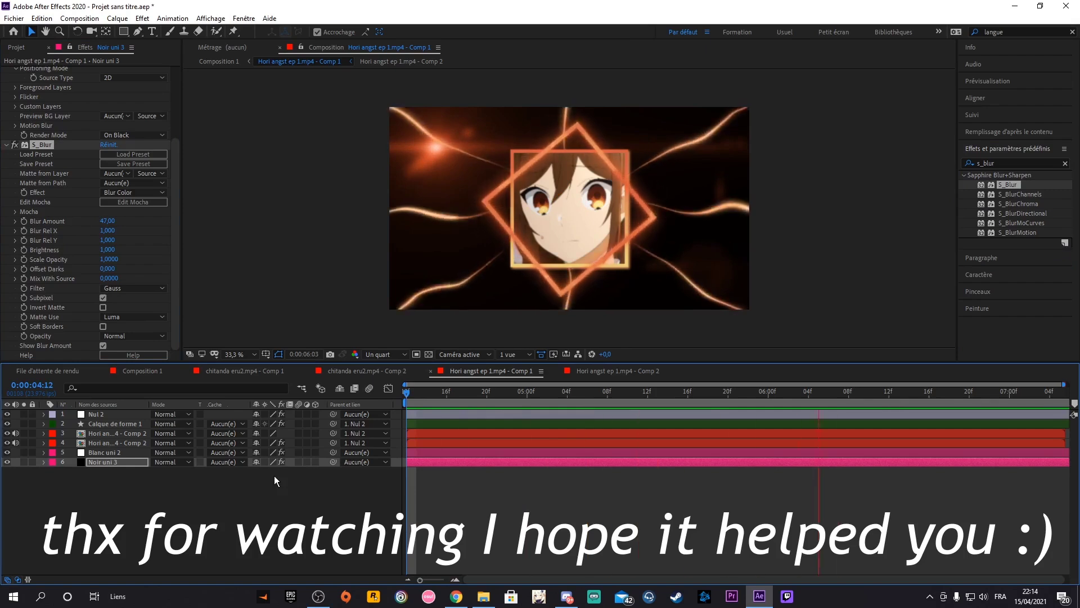